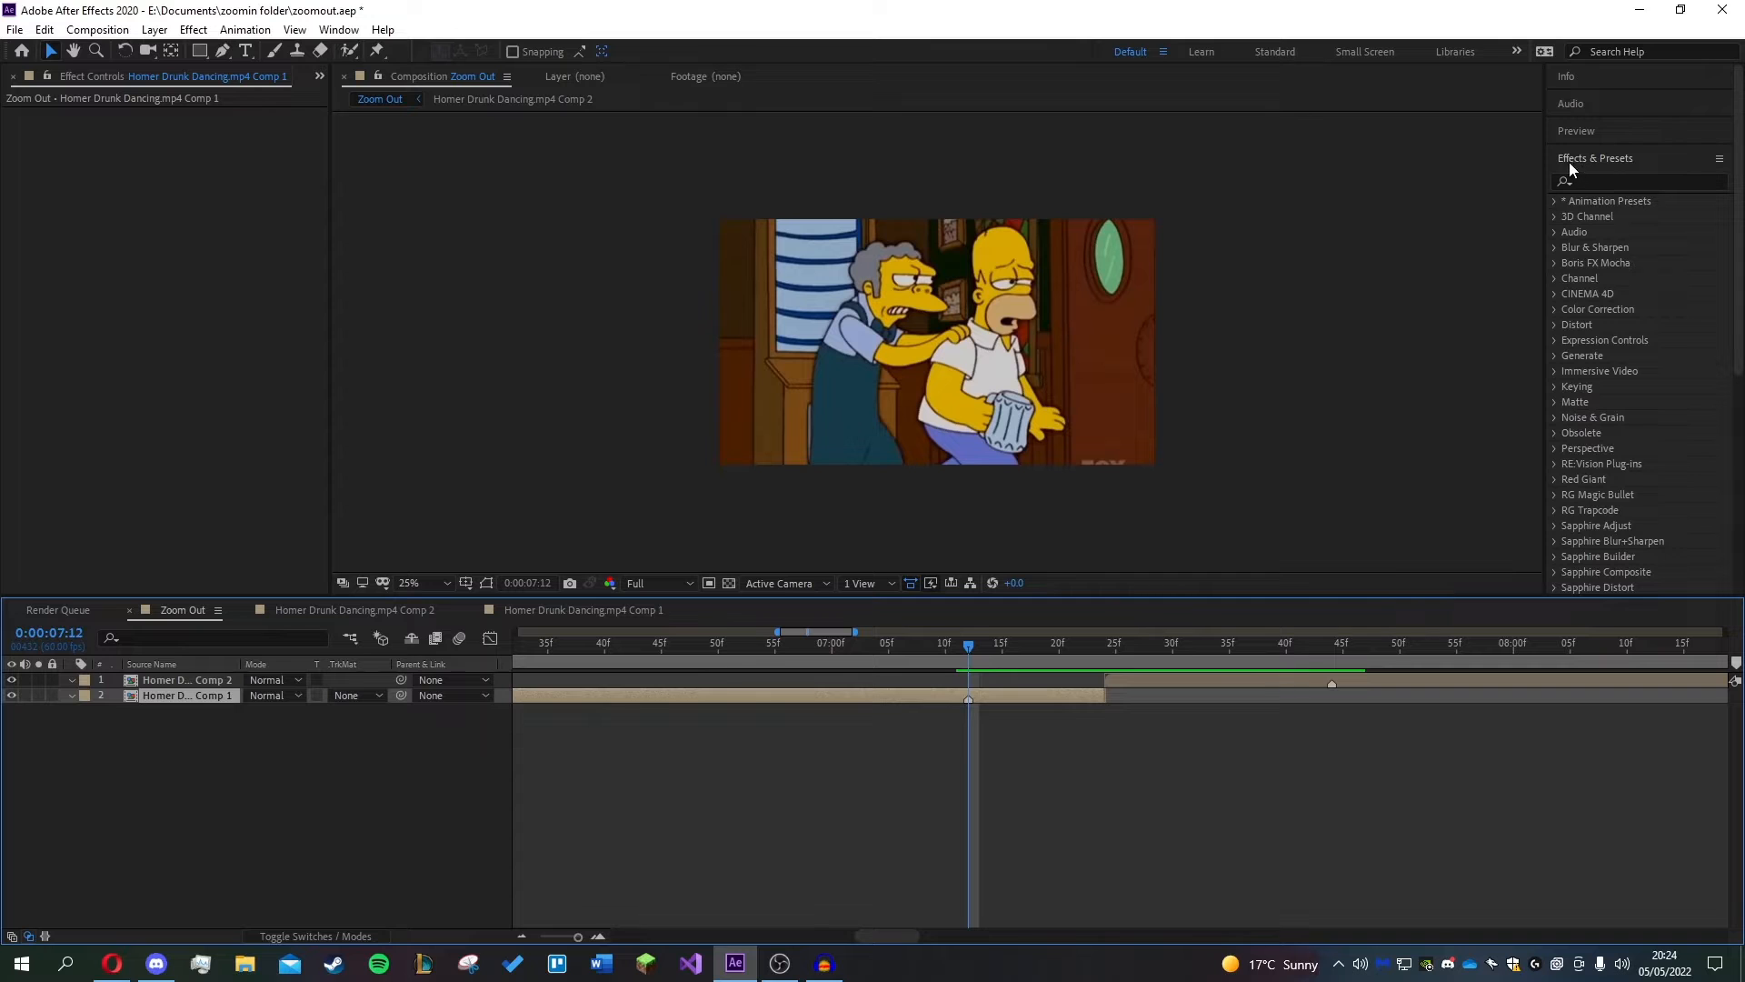
- Find the S_BlurMoCurves effect and apply it to both the Comp 1 and Comp 2 clip layers
click(1613, 181)
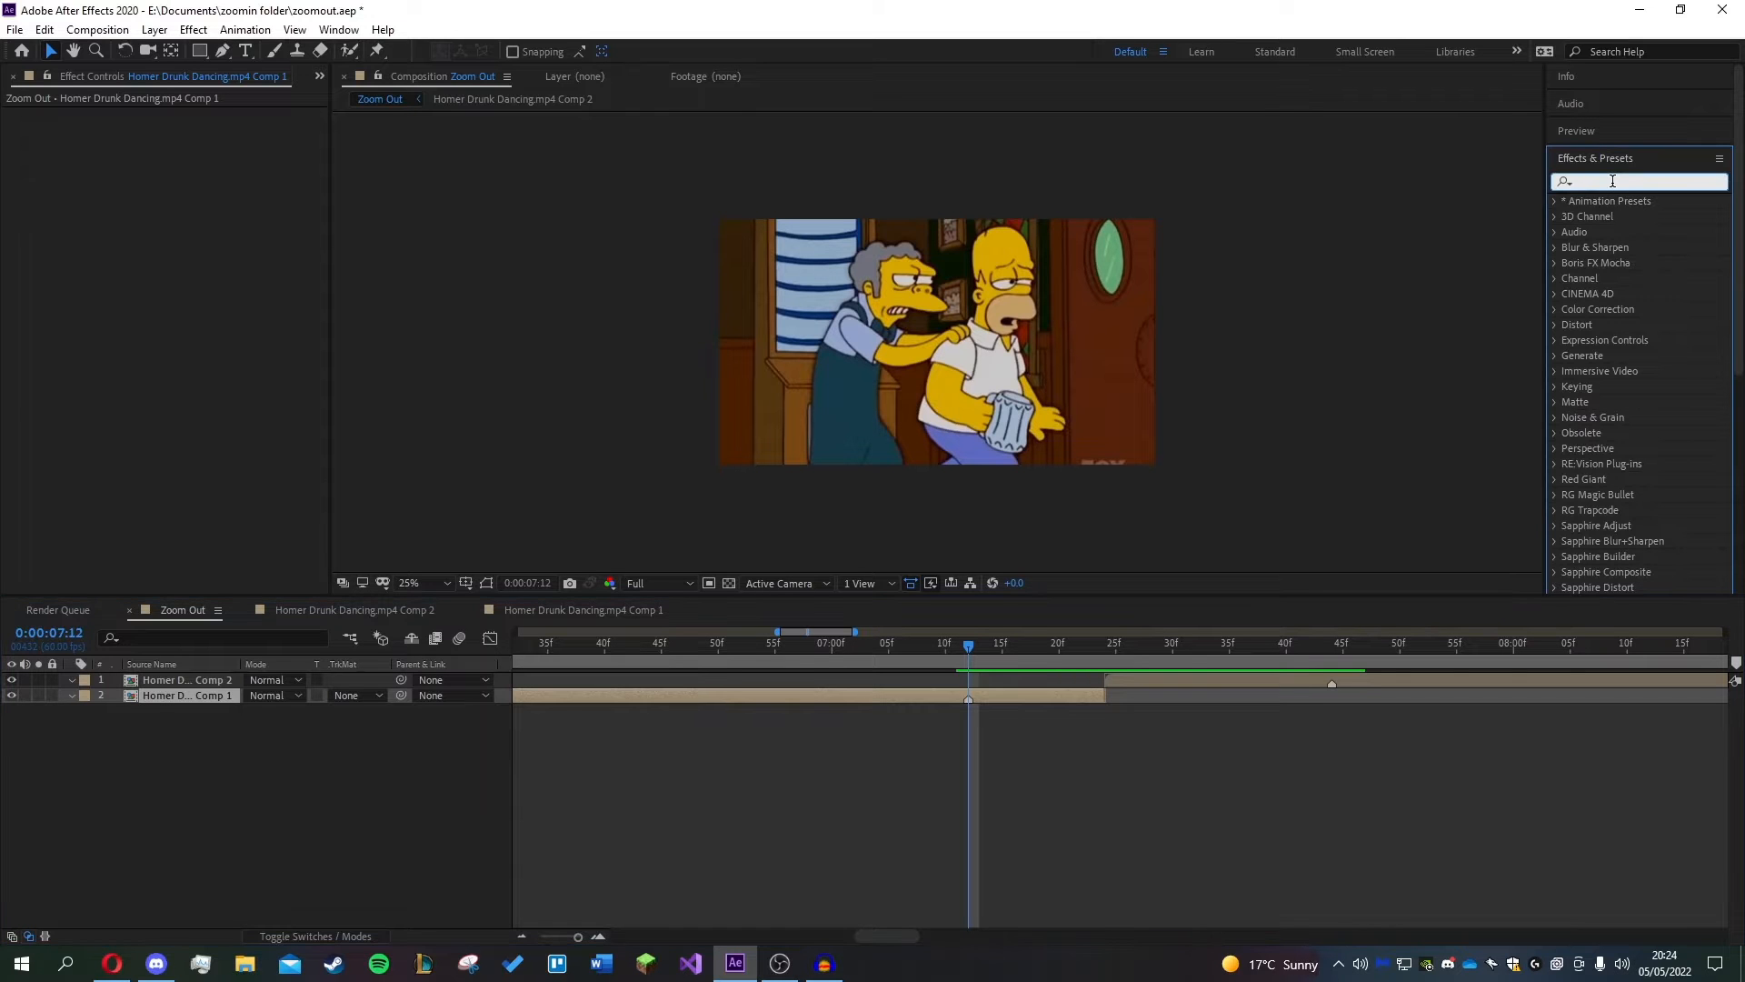
text(s_blurmo)
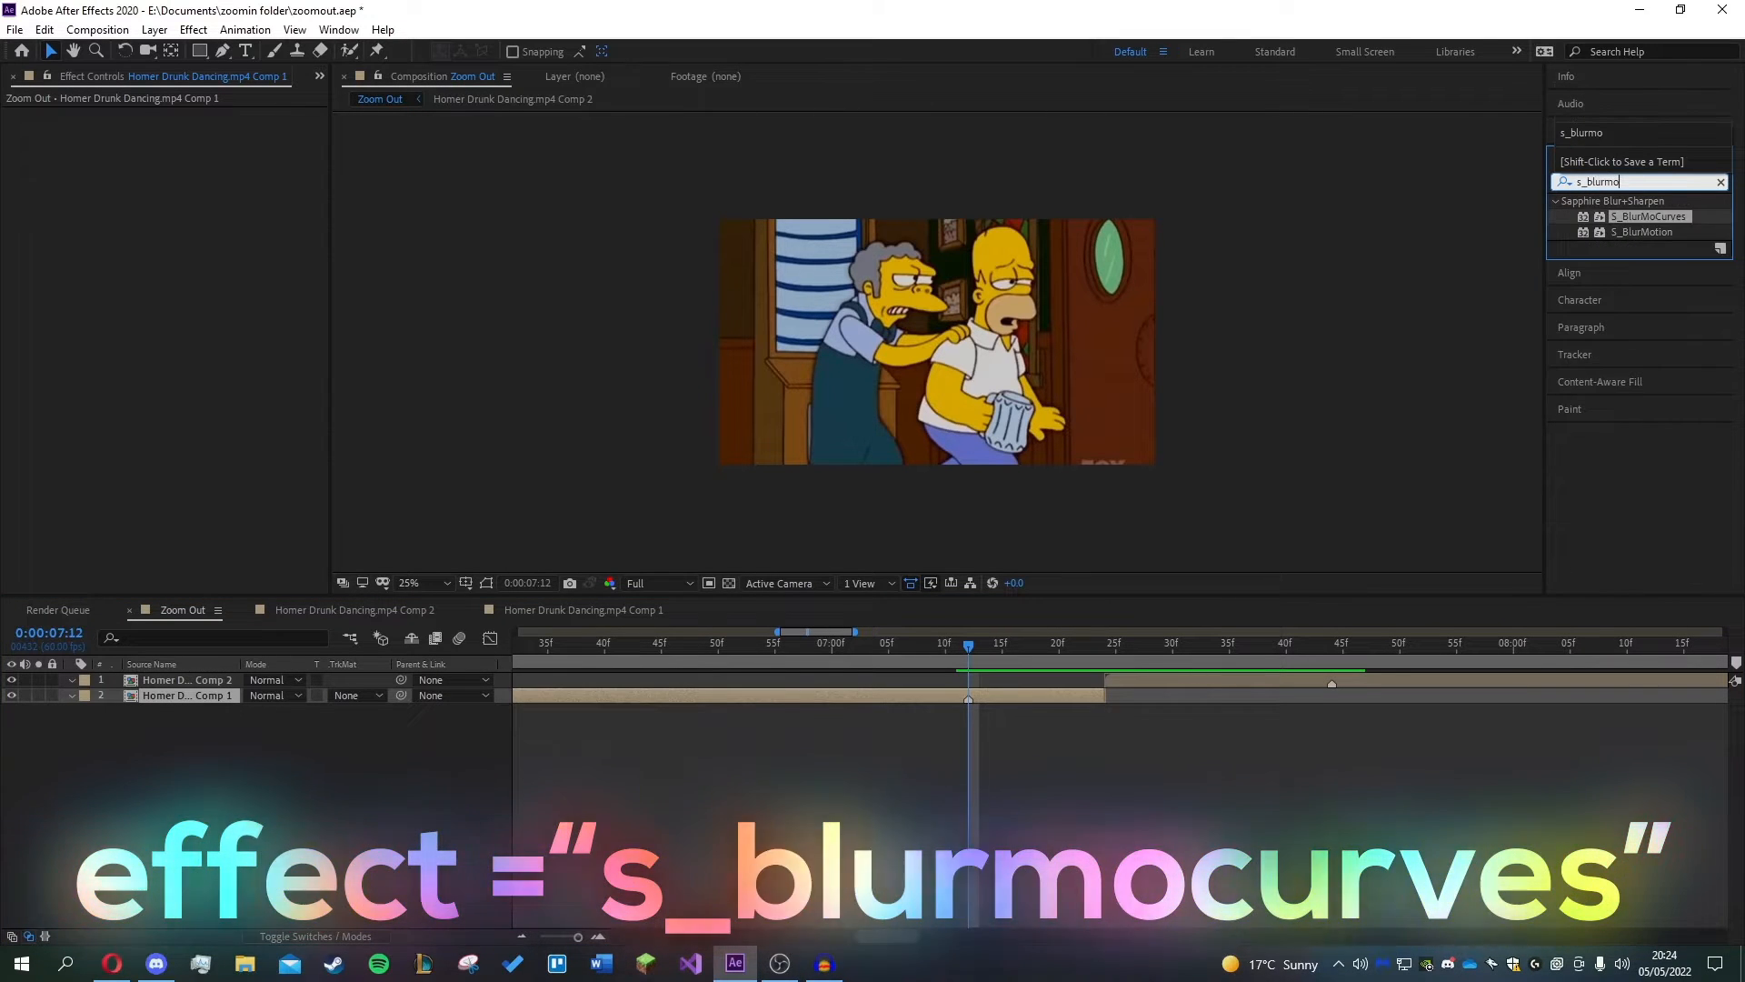
drag(1650, 217, 947, 696)
drag(1650, 216, 1059, 650)
click(1040, 646)
- Set Wrap X and Wrap Y of S_BlurMoCurves to Reflect on the Comp 1 layer
click(1022, 724)
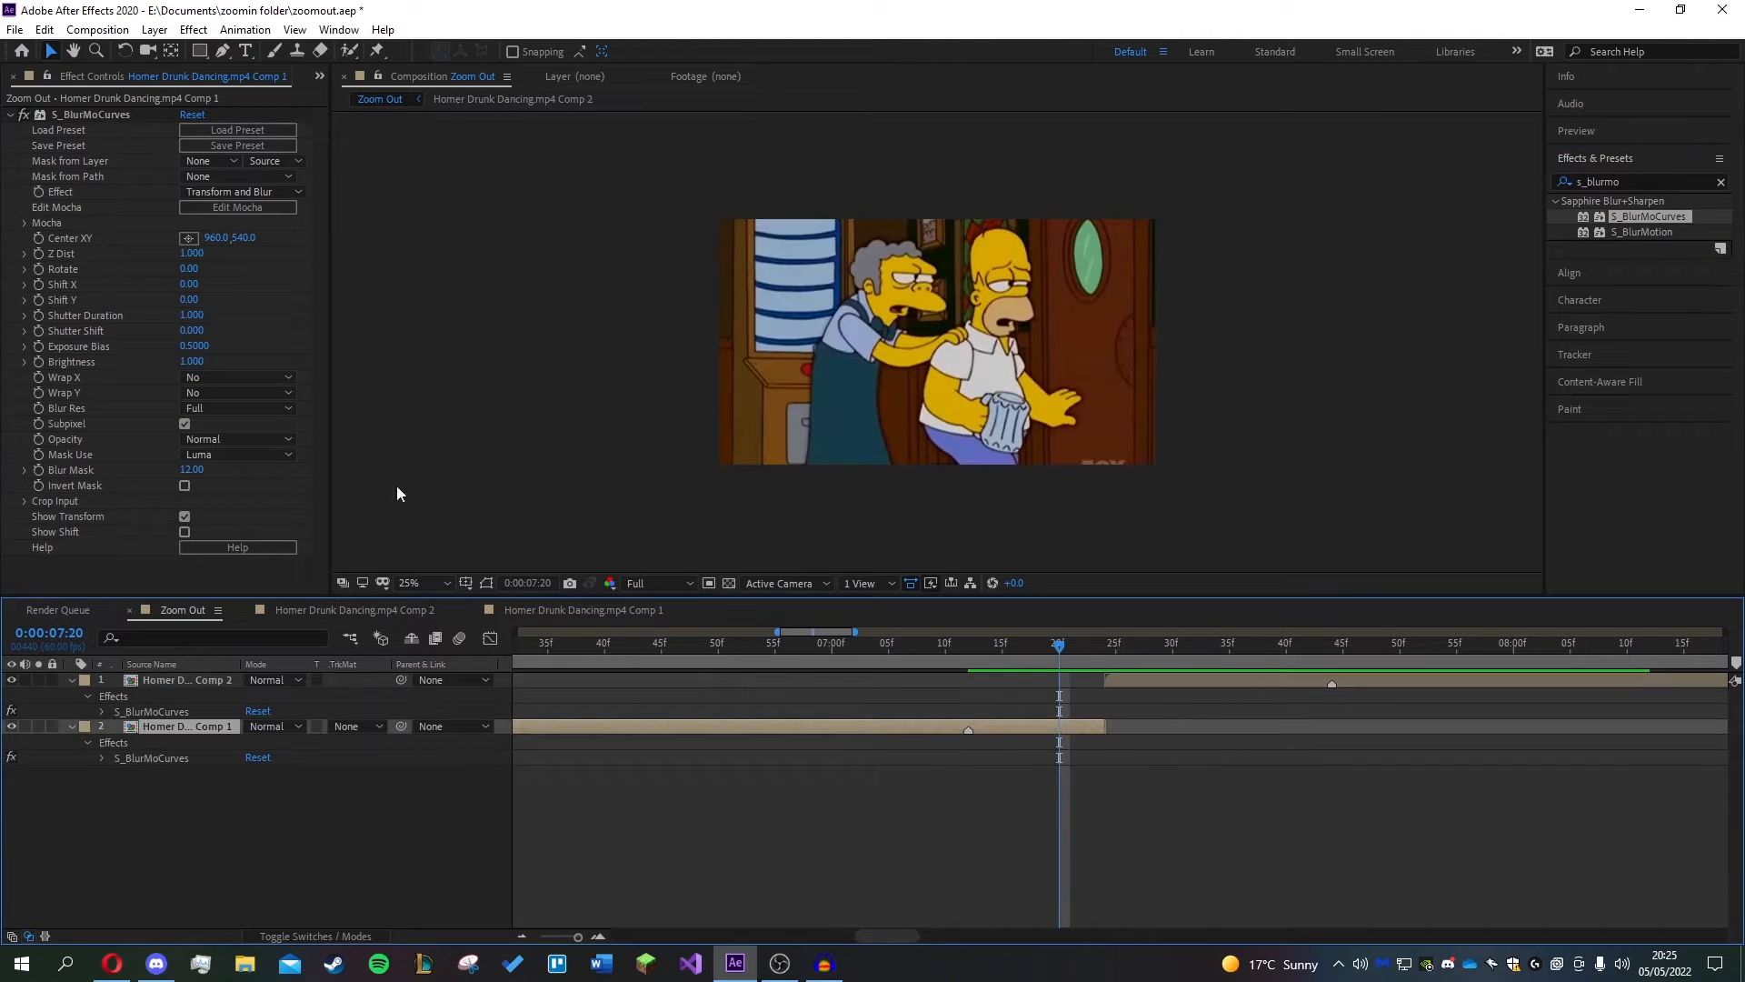
click(237, 392)
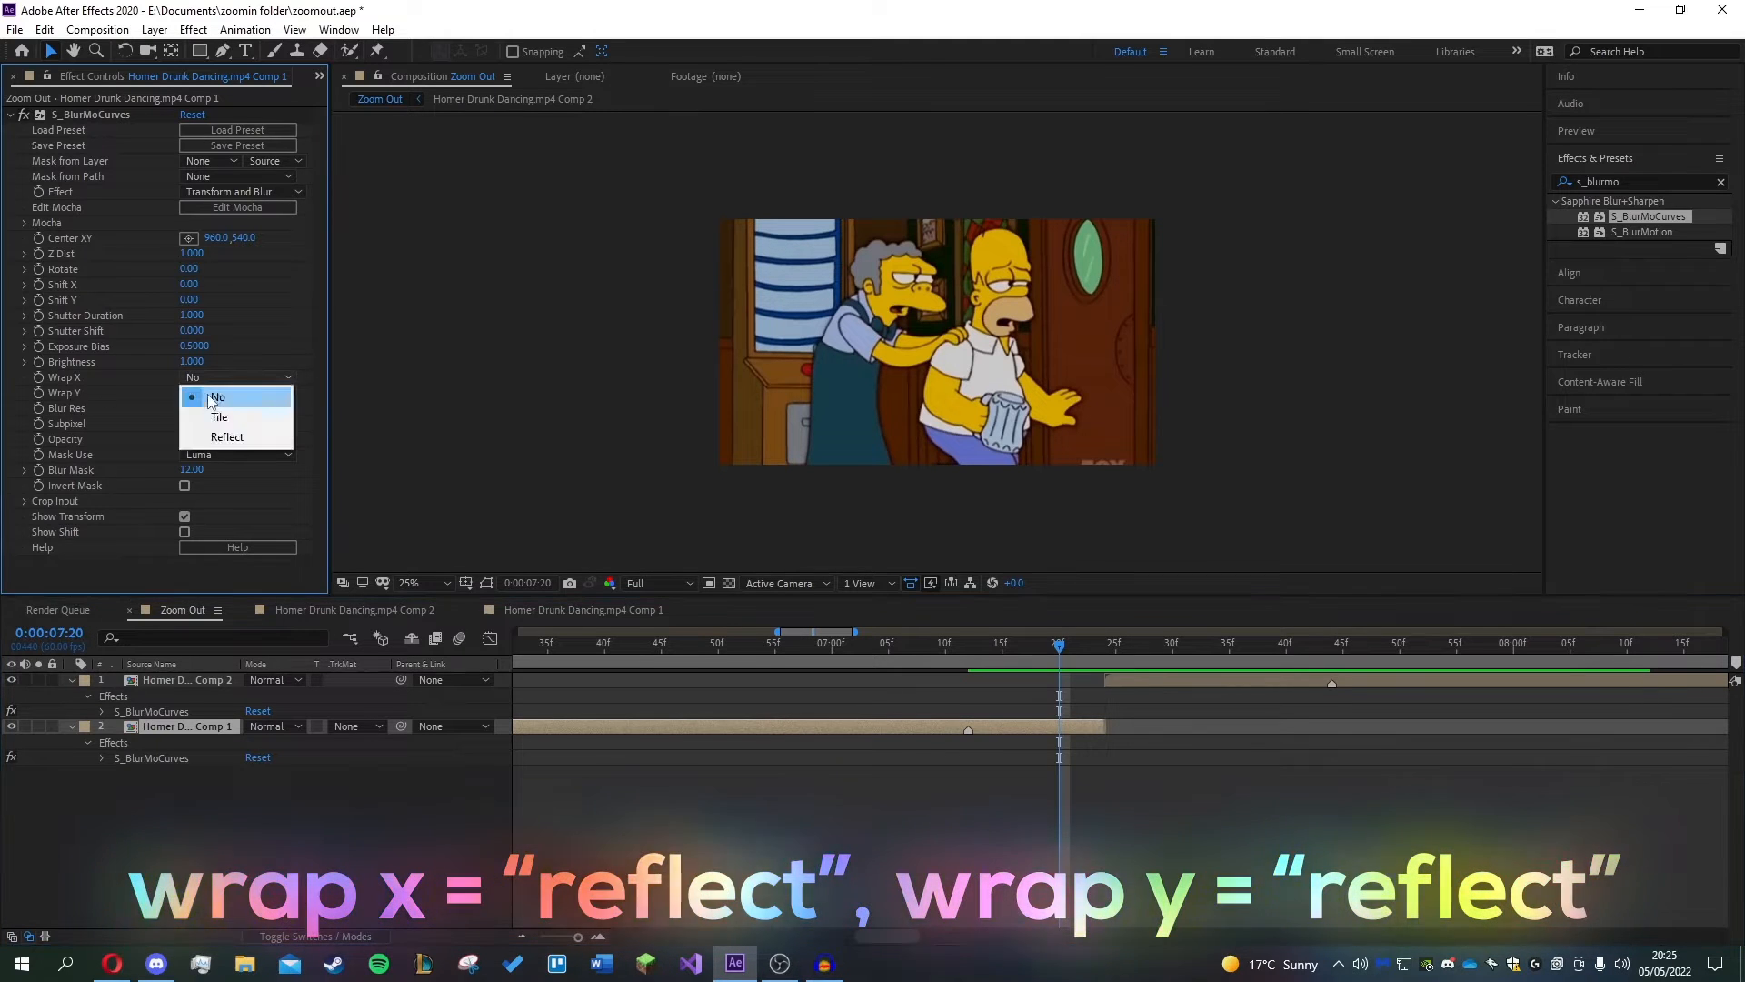
click(214, 435)
click(210, 408)
click(212, 393)
click(222, 452)
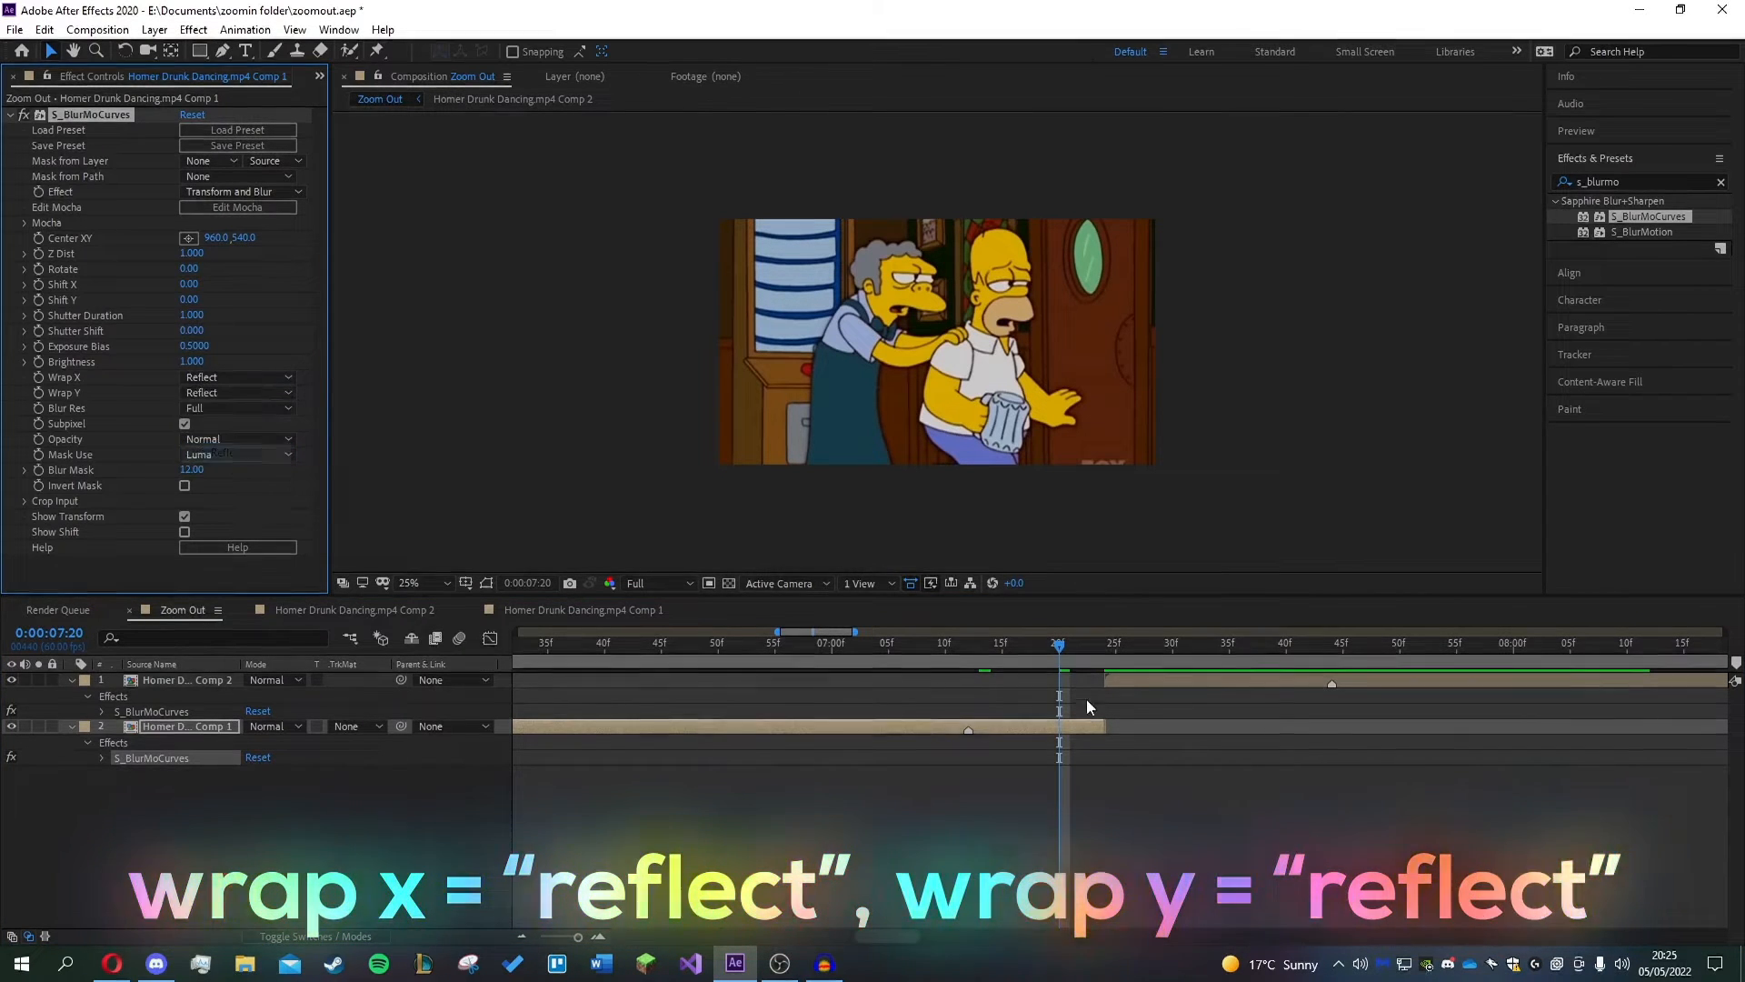
- Set Wrap X and Wrap Y of S_BlurMoCurves to Reflect on the Comp 2 layer
click(1124, 681)
click(220, 378)
click(223, 438)
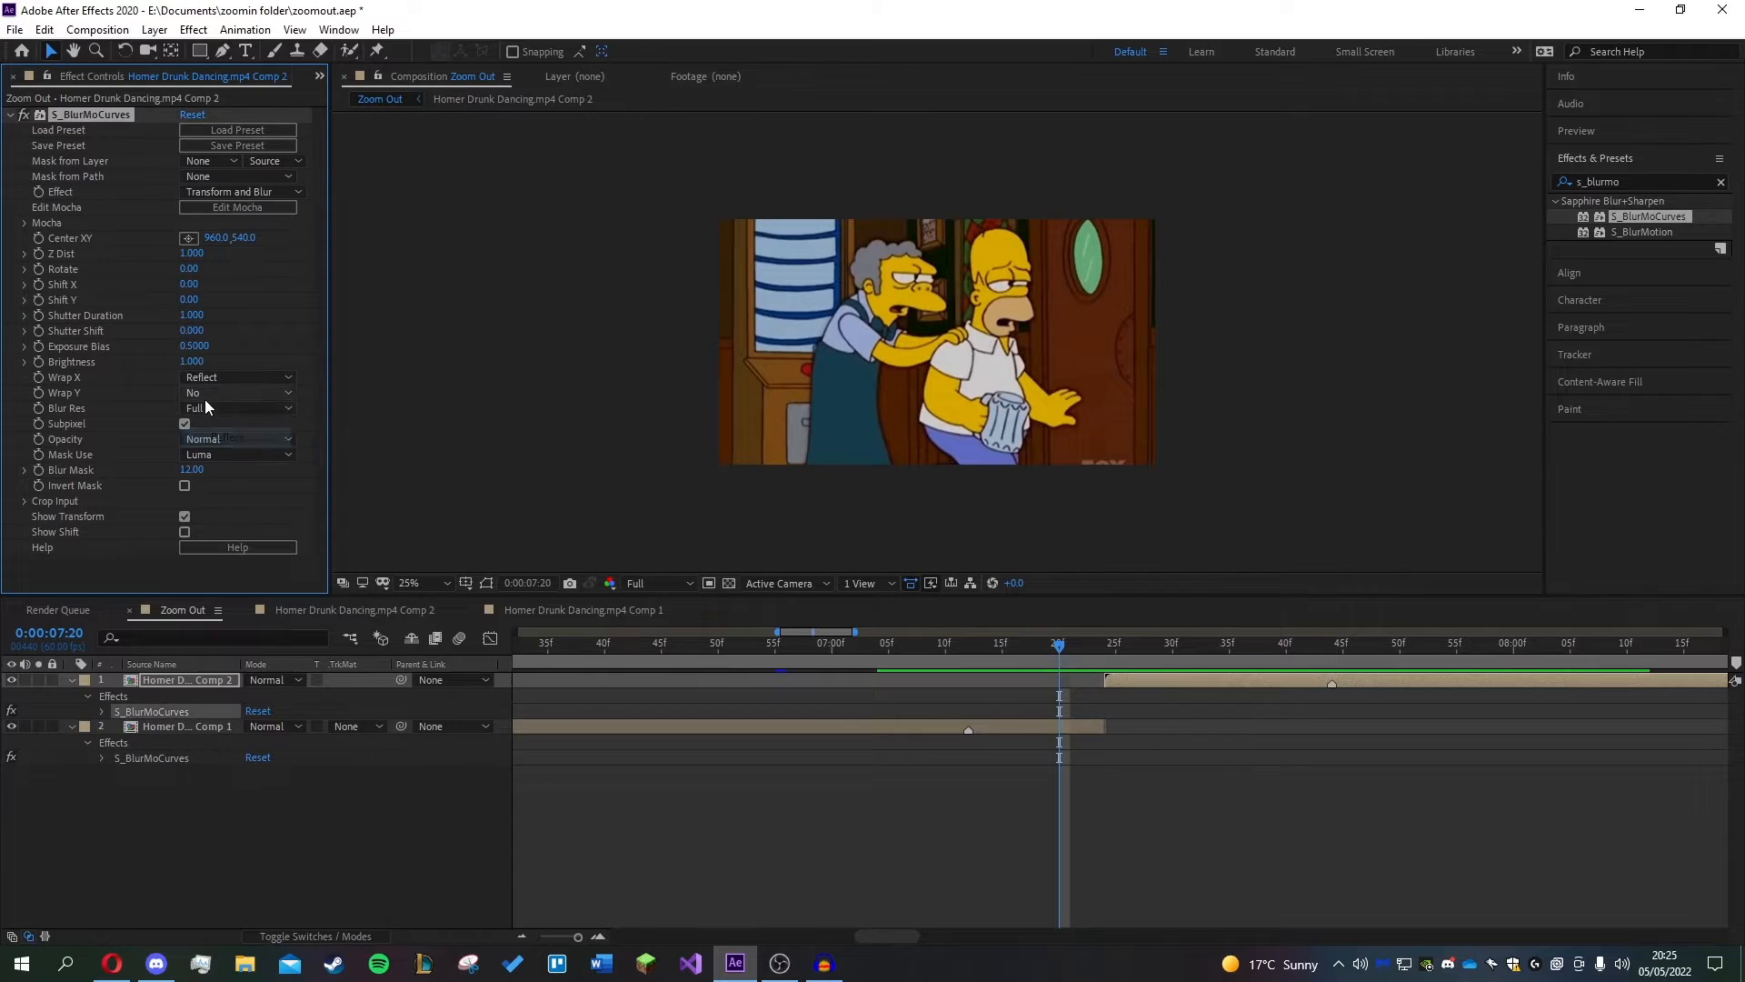
click(207, 394)
click(225, 454)
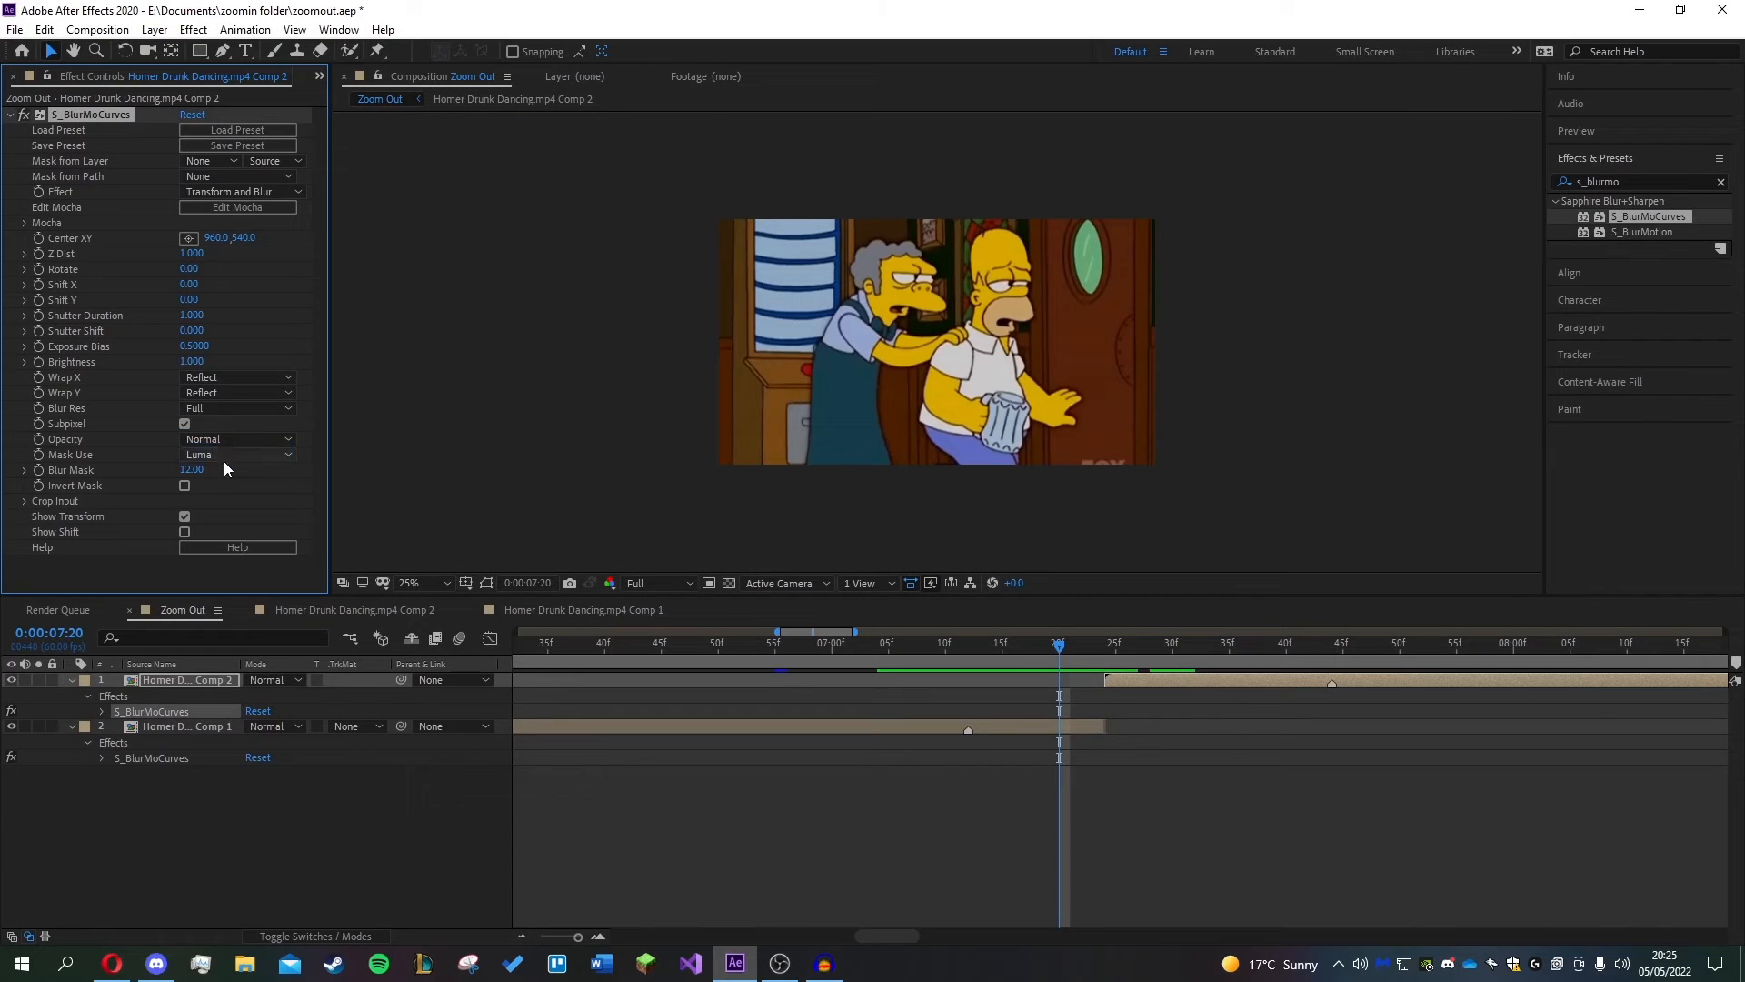
- Add a Z Dist keyframe of 1 to the Comp 1 layer and place it at the layer marker, 0:00:07:12
click(904, 725)
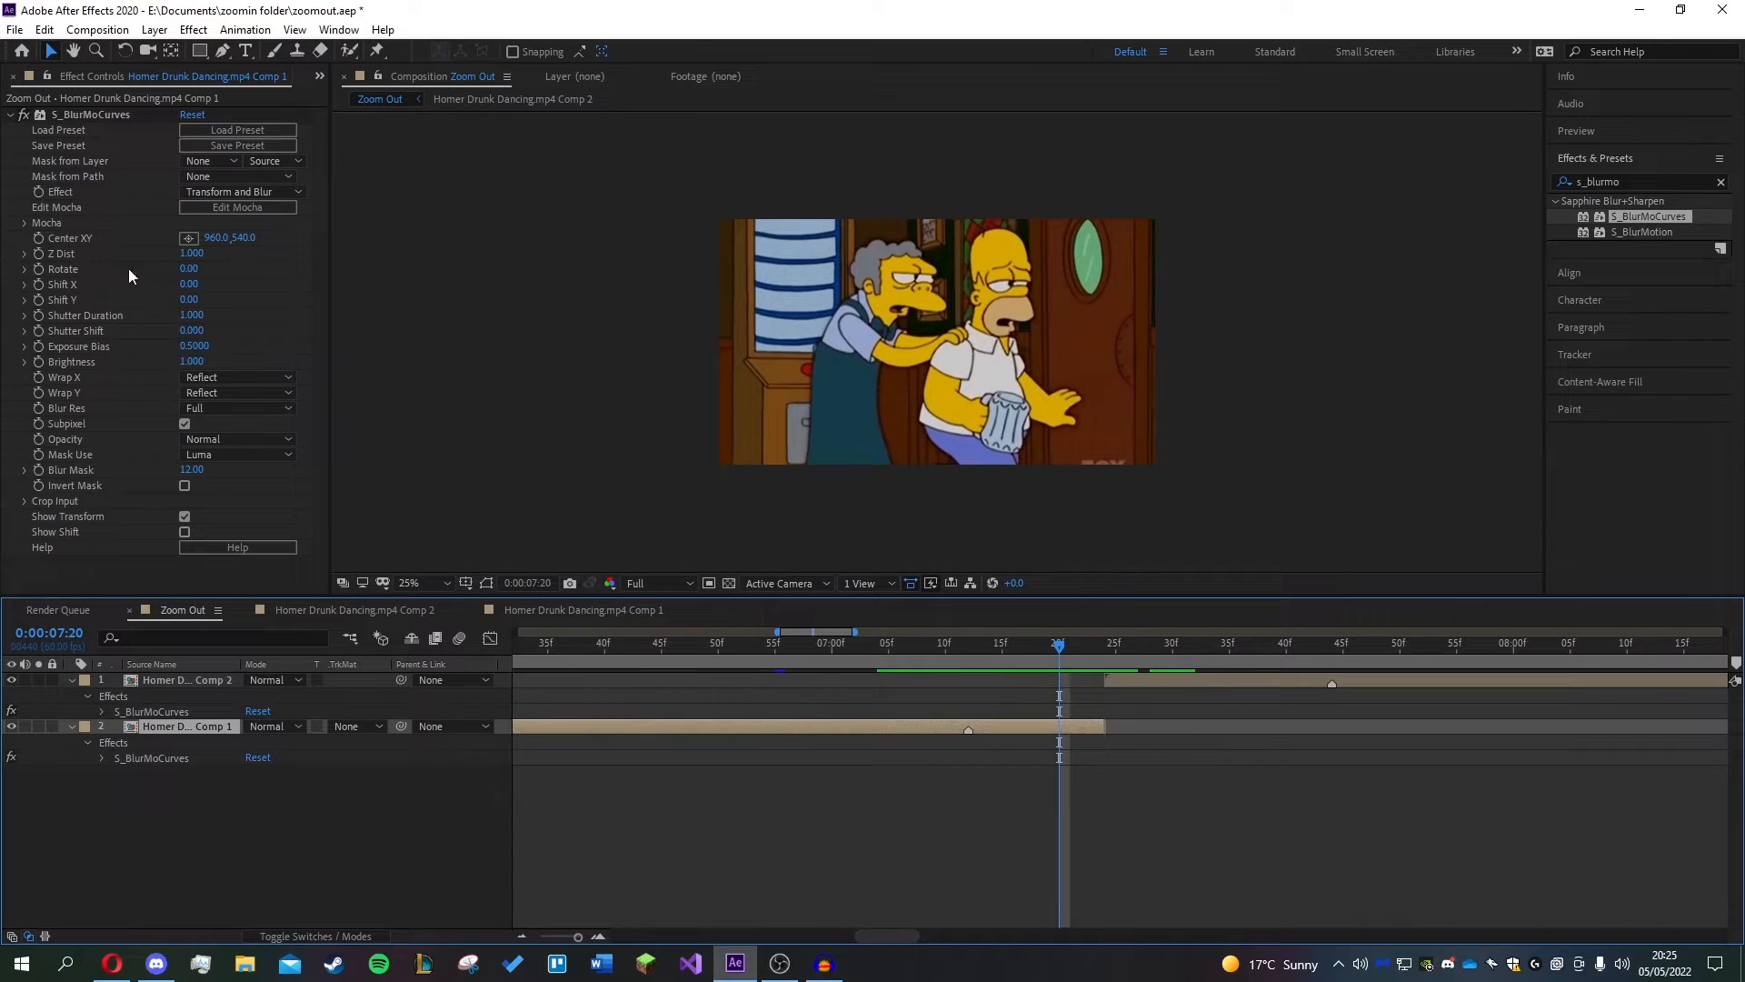
click(39, 255)
scroll(1064, 738, up, 1)
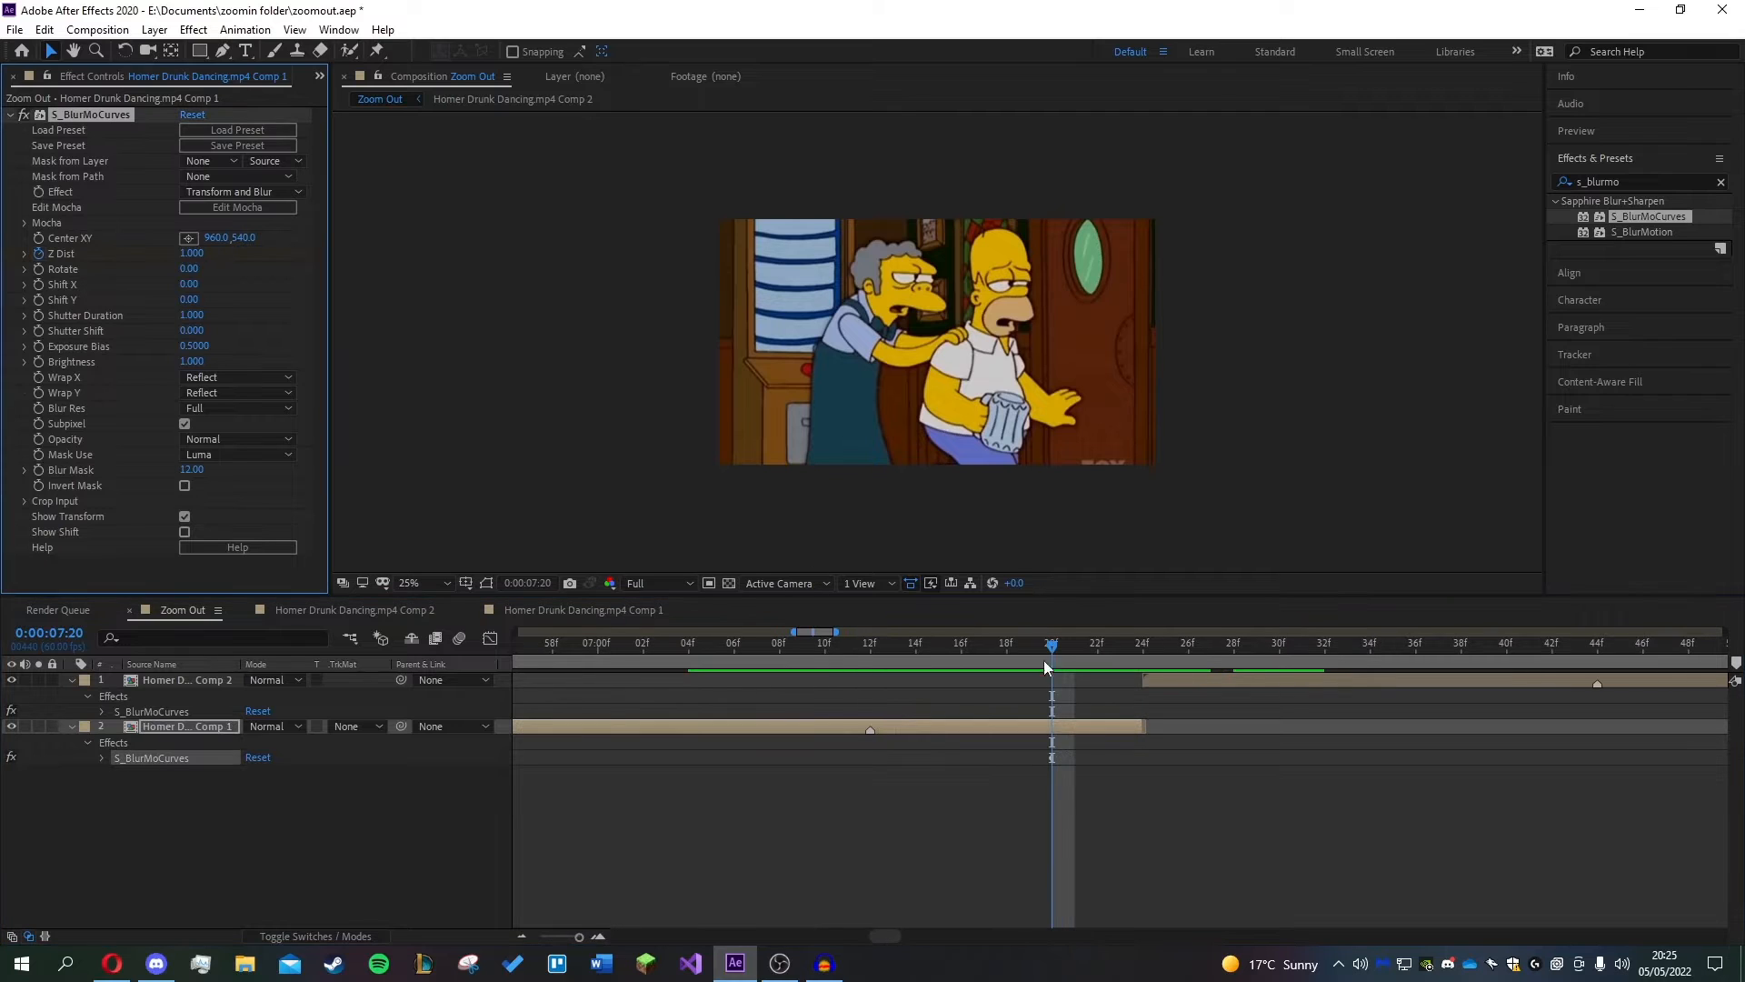
drag(1048, 647, 1011, 641)
key(u)
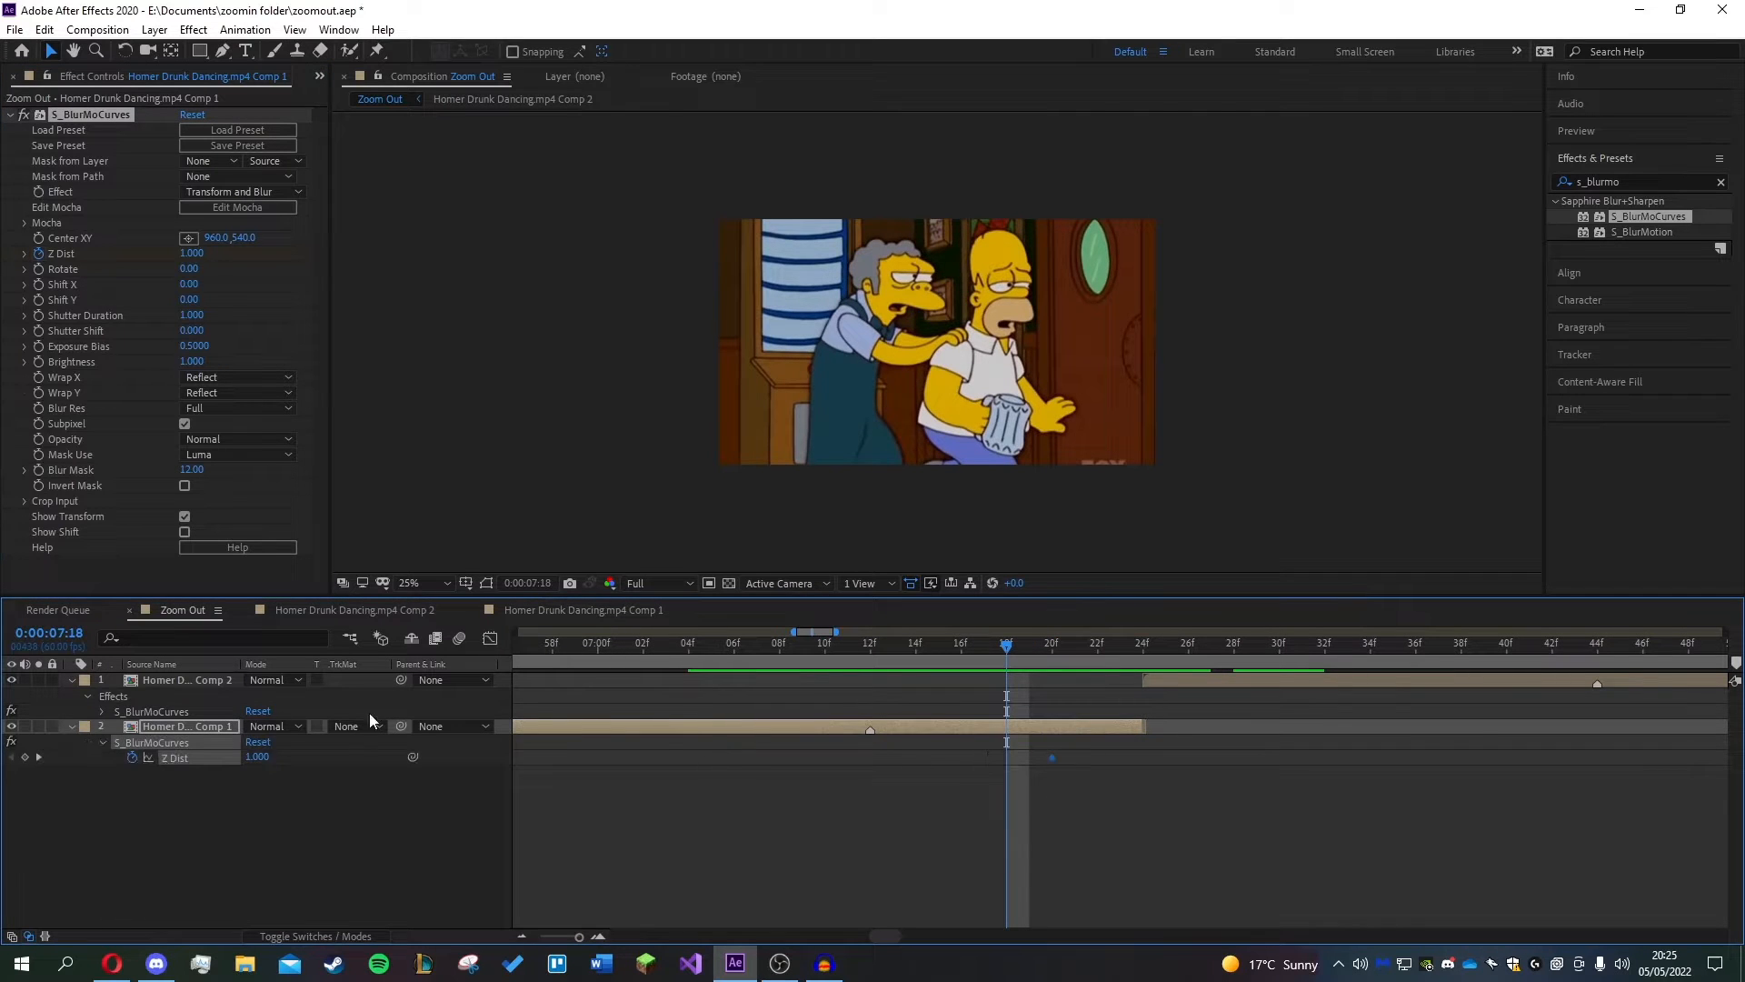
click(1078, 771)
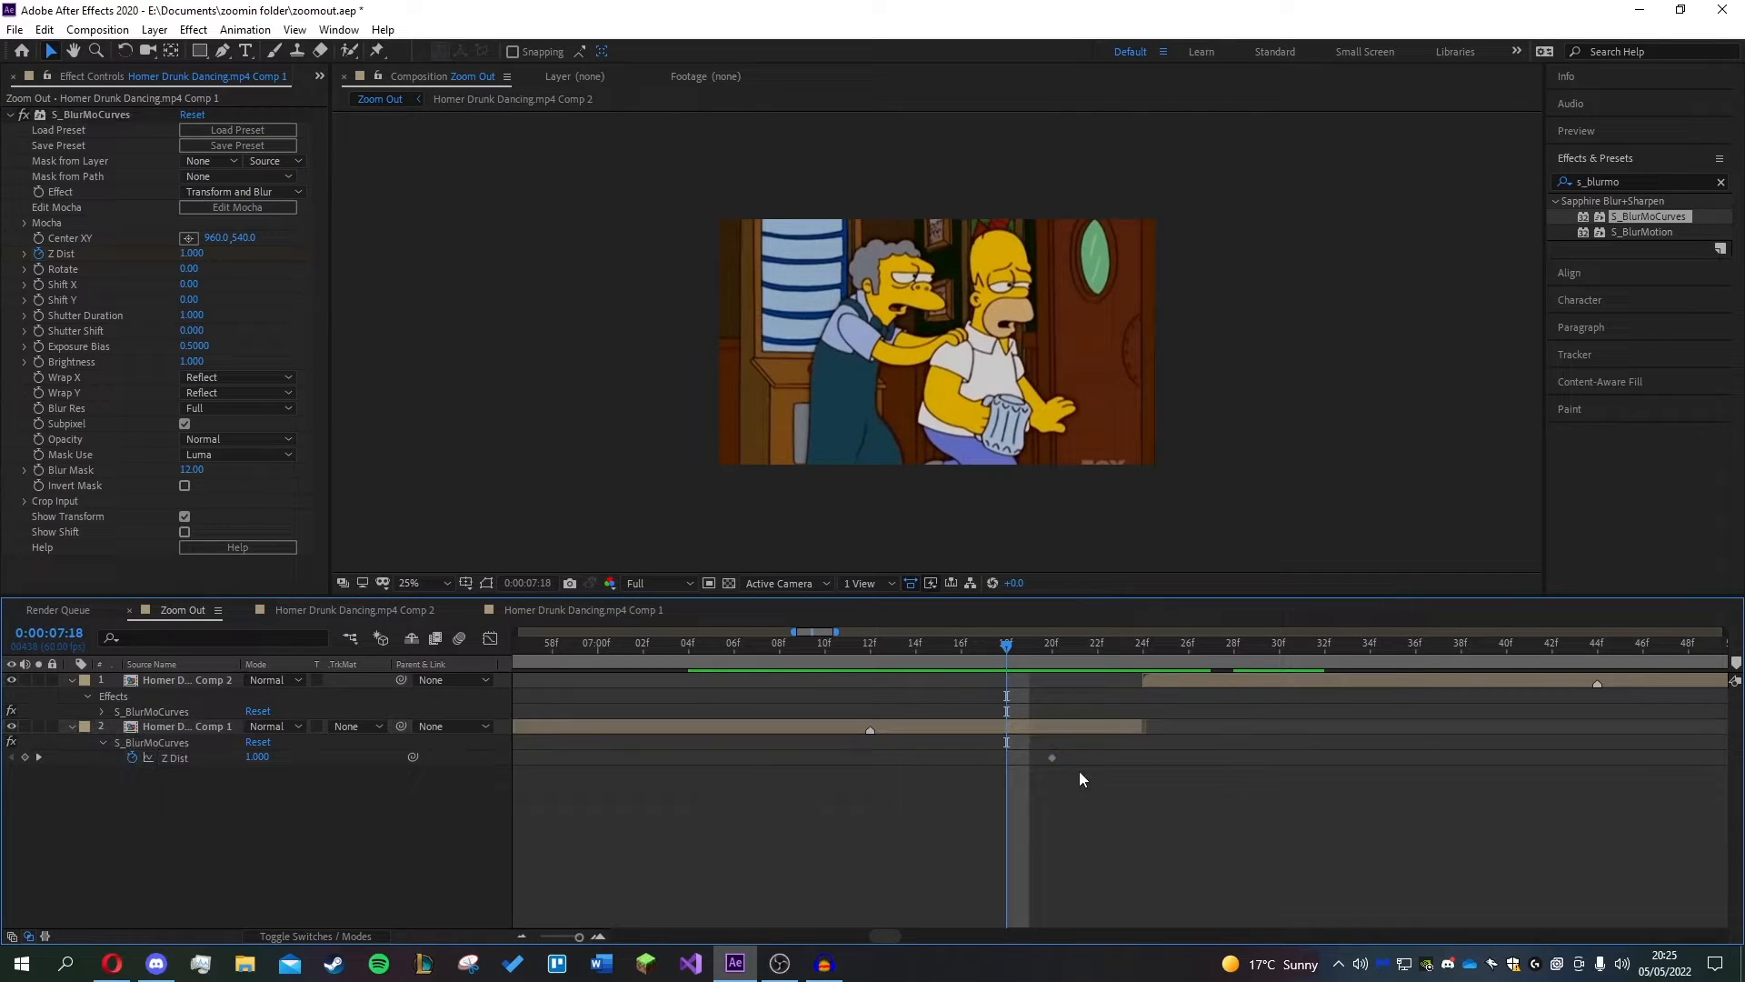
drag(1052, 759, 875, 762)
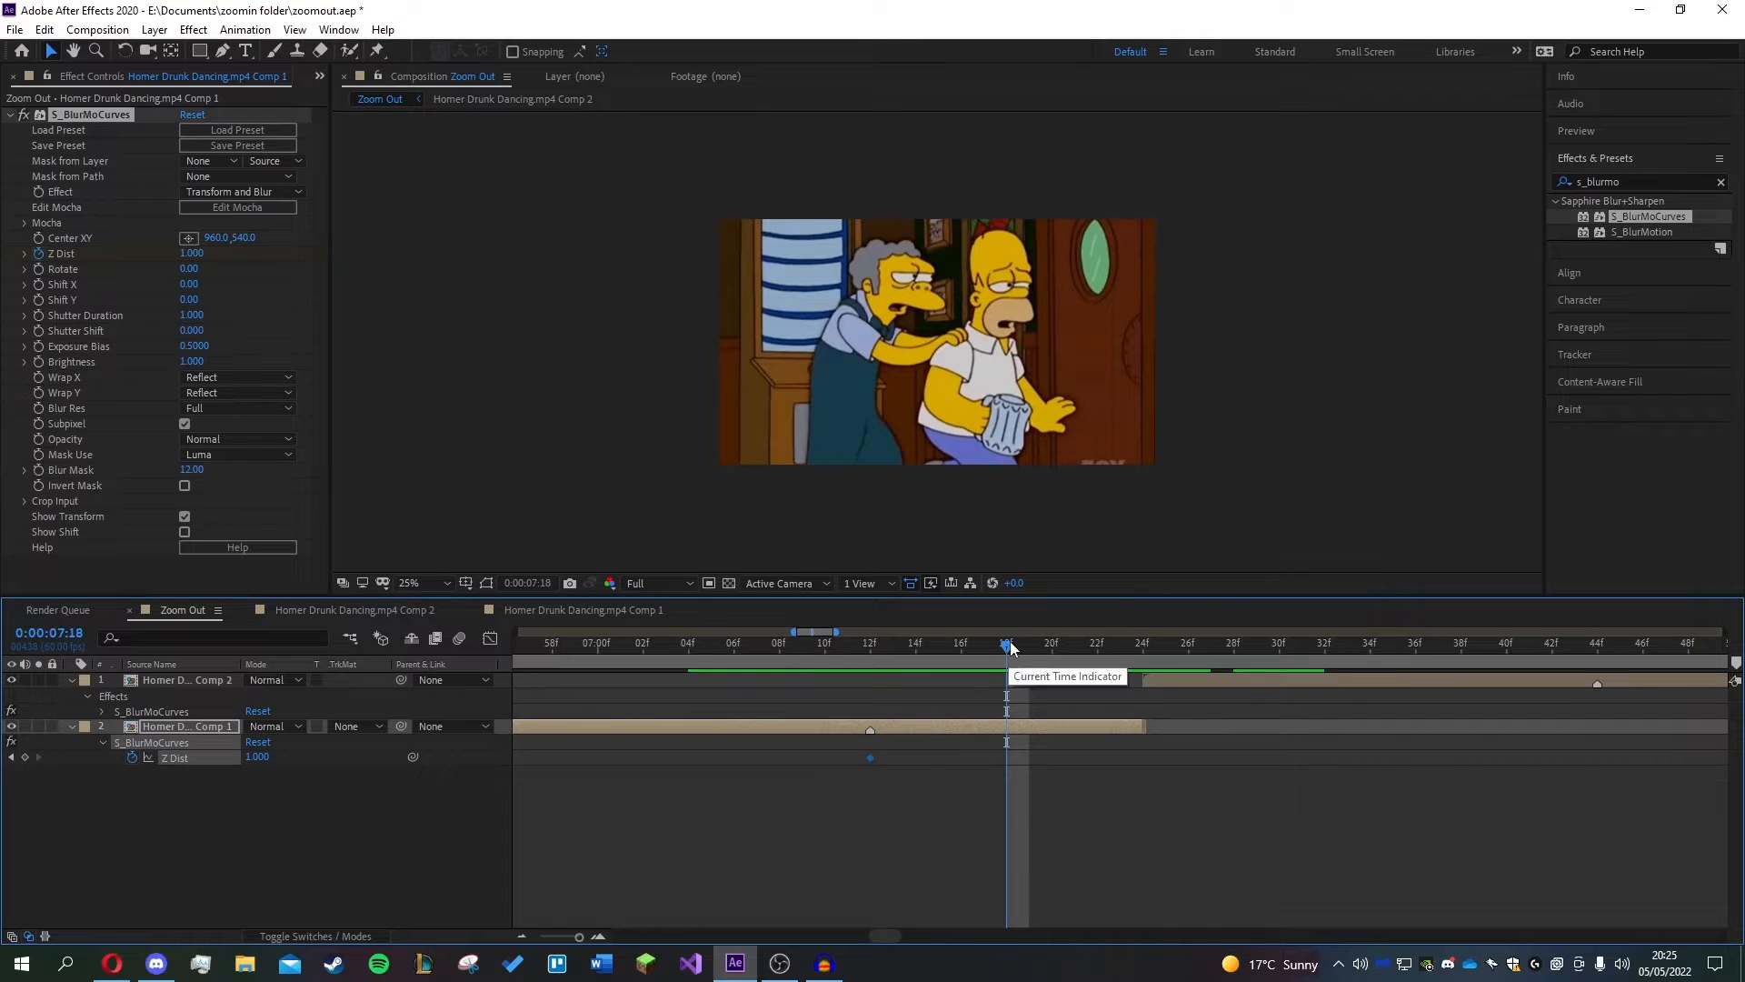
drag(1007, 647, 870, 649)
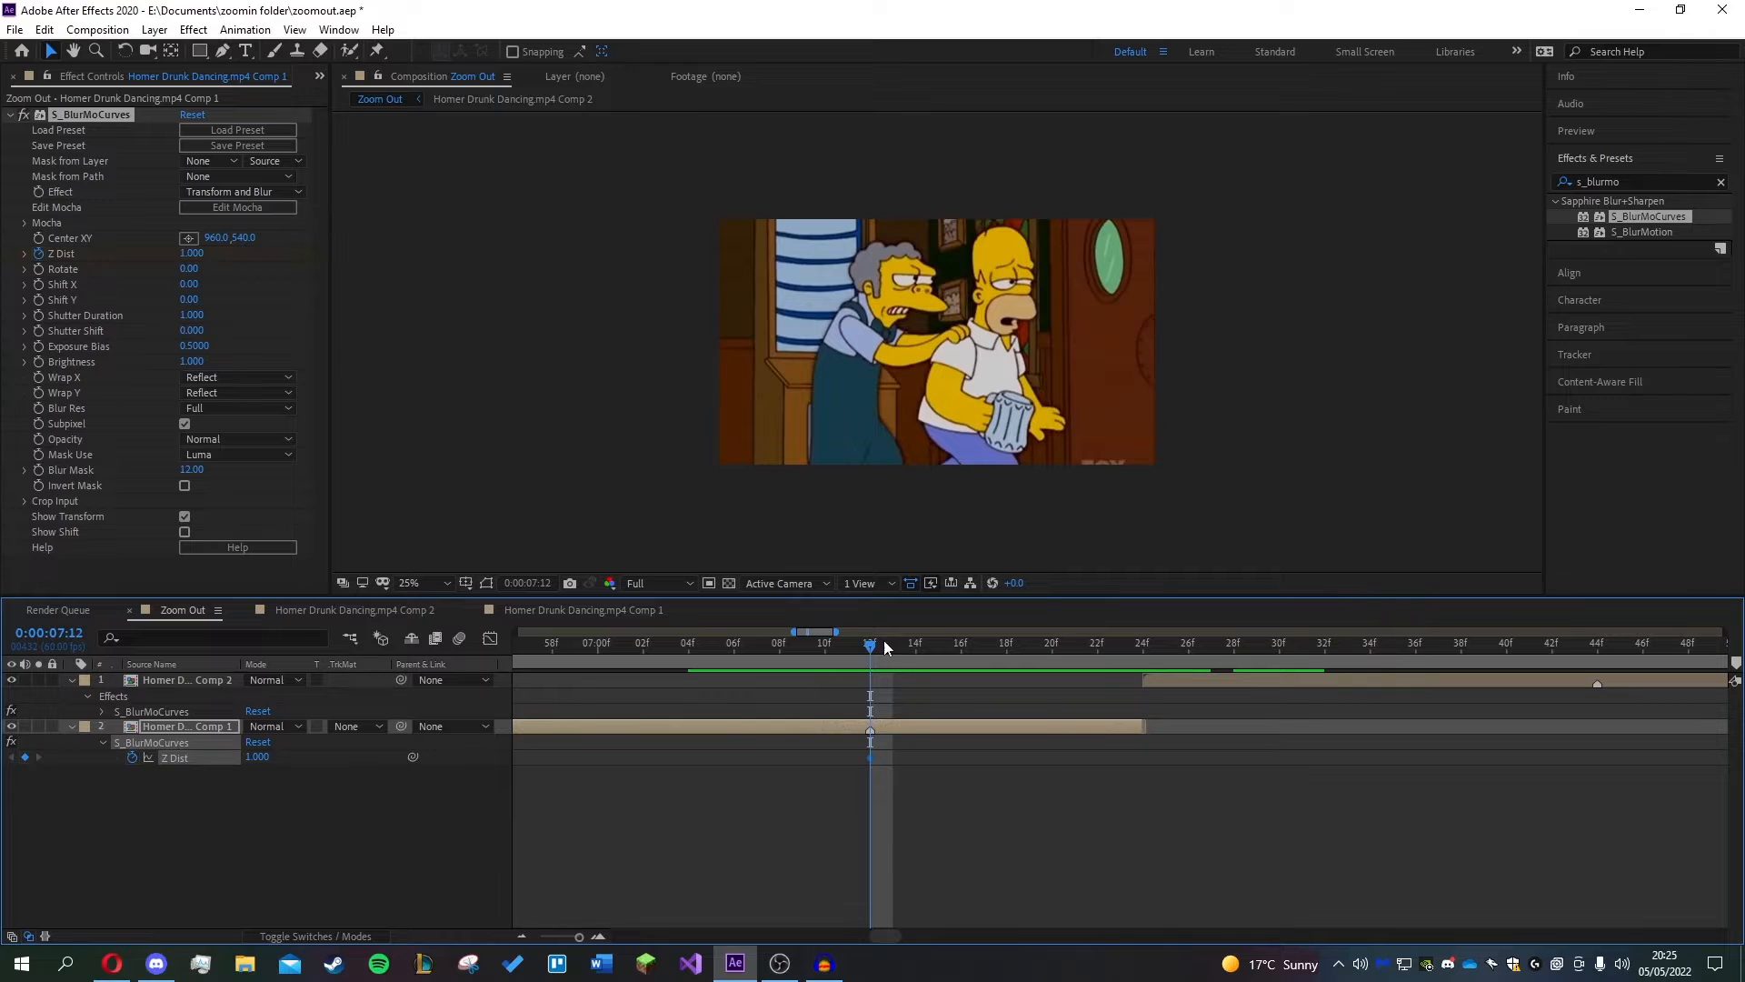
- Keyframe Comp 1's Z Dist at 1.9 at the cut between the clips, 0:00:07:24
drag(883, 640, 1143, 663)
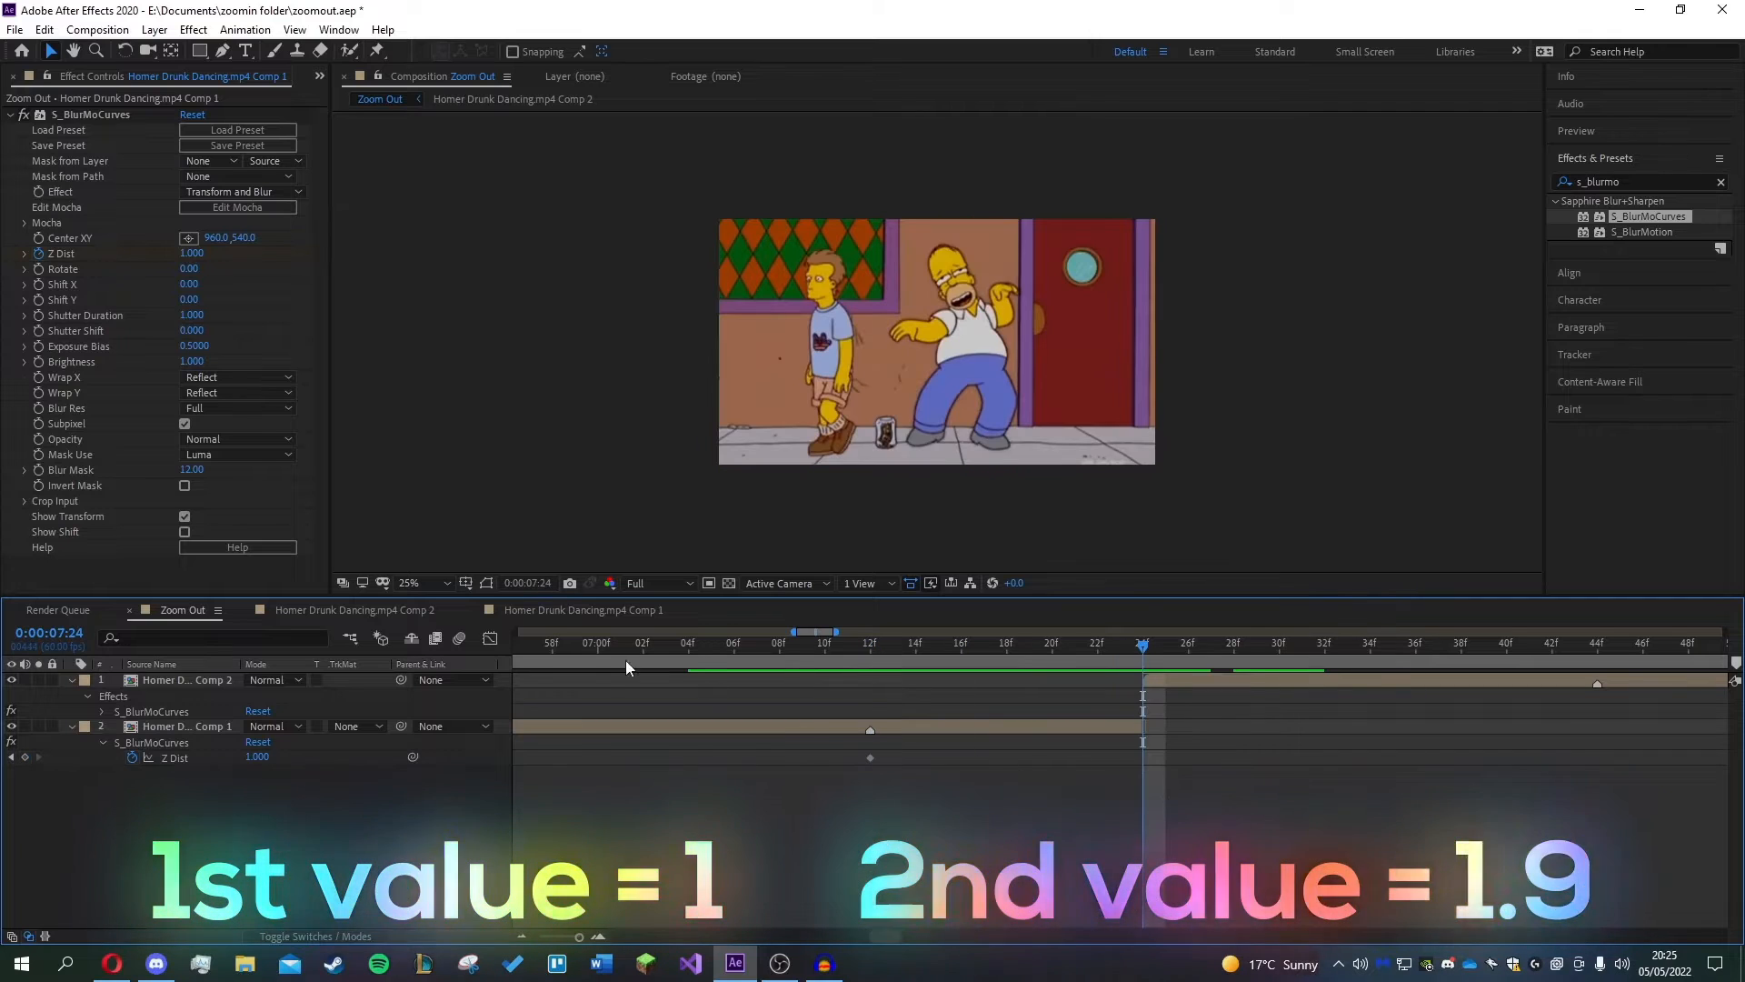
click(192, 254)
text(1.9)
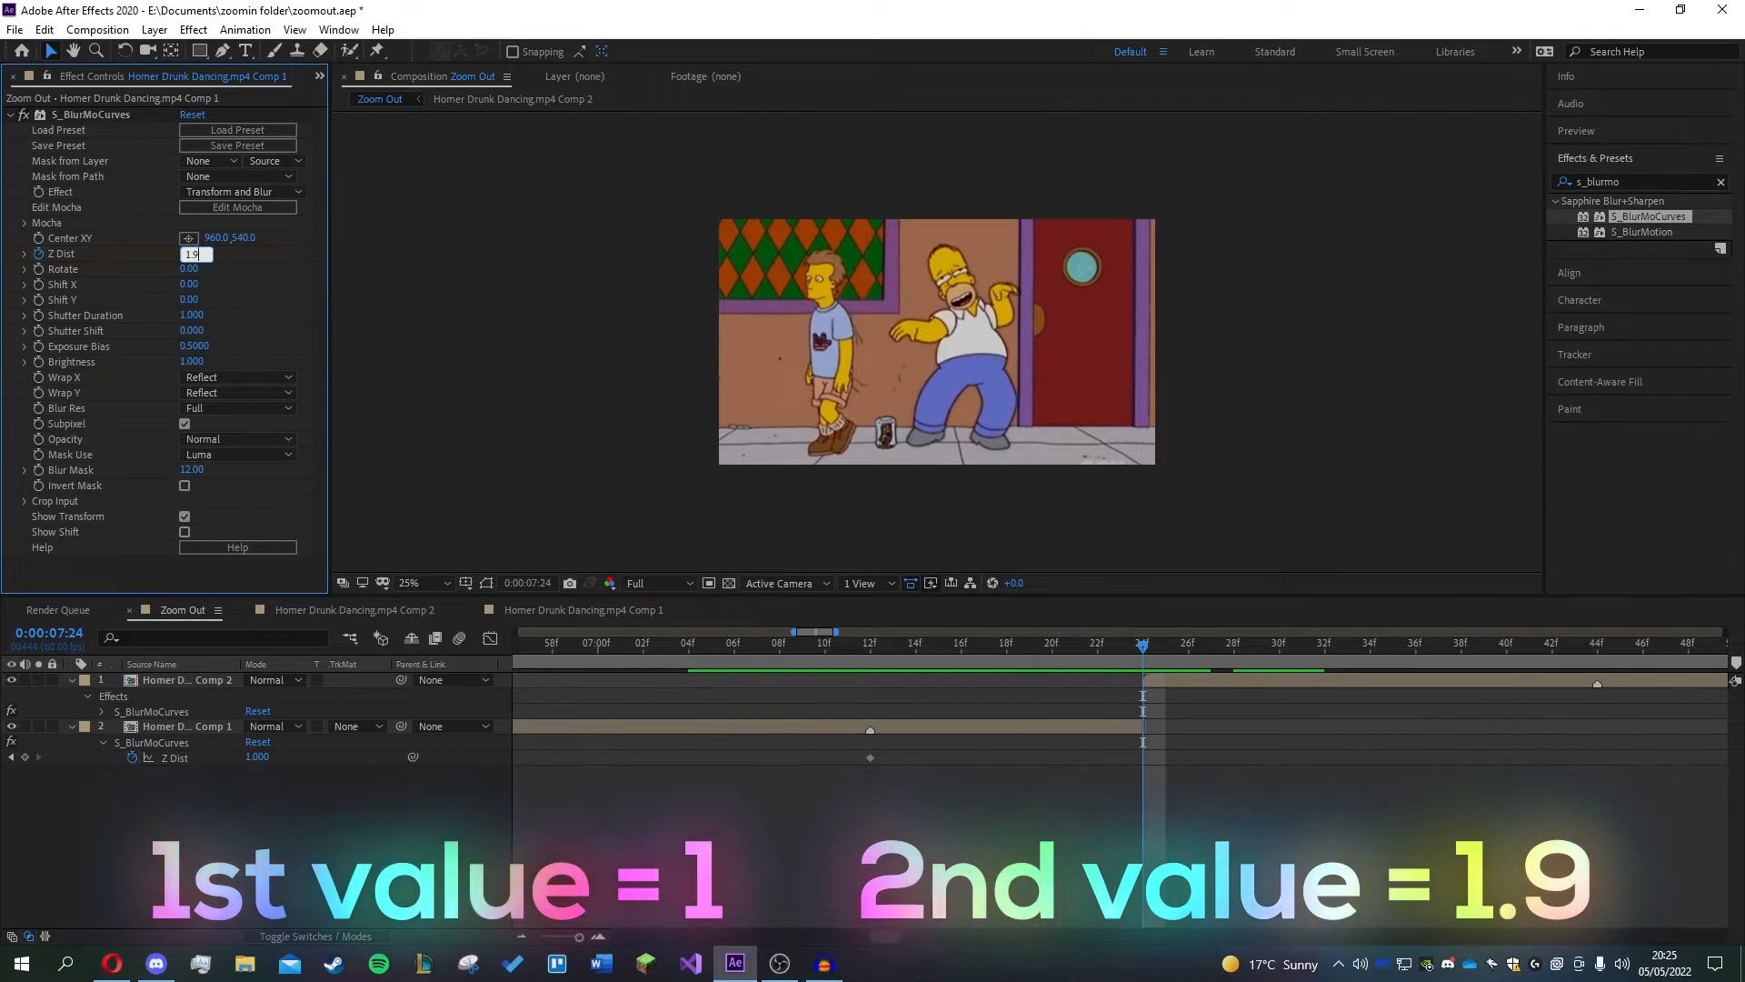
key(Return)
- Start Z Dist keyframing on the Comp 2 layer at its first frame, 0:00:07:24, with a value of 0.1
click(1164, 683)
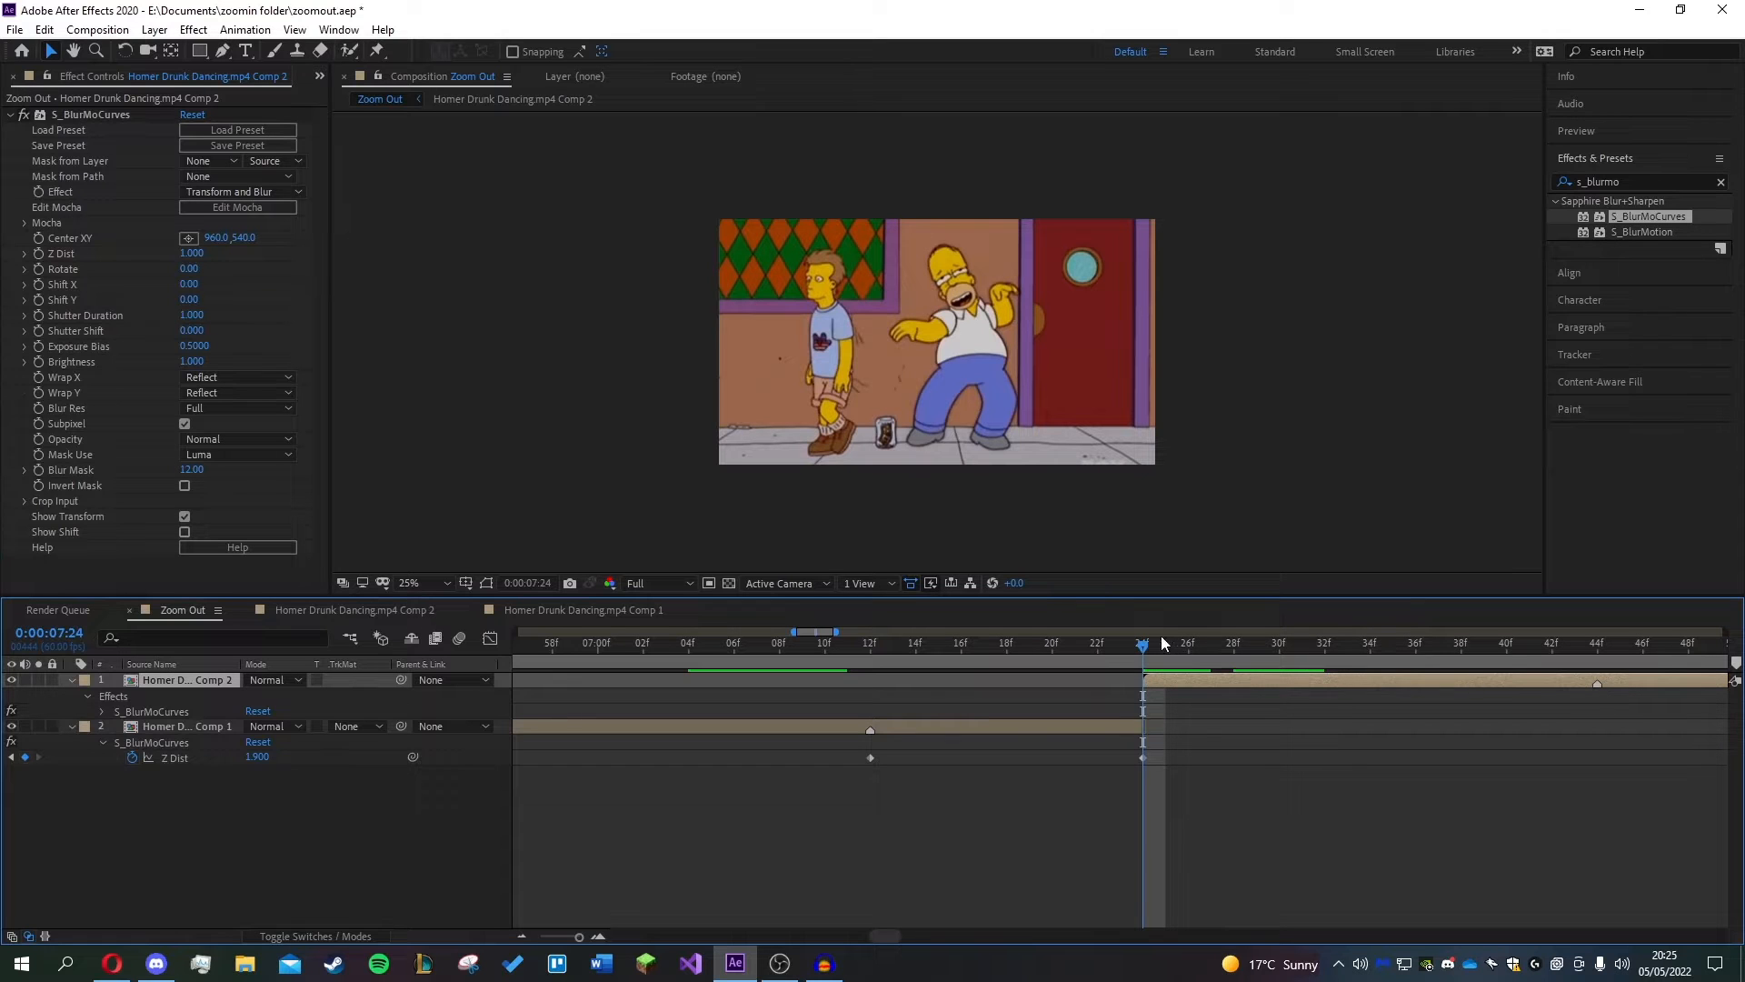
drag(1160, 635, 1607, 675)
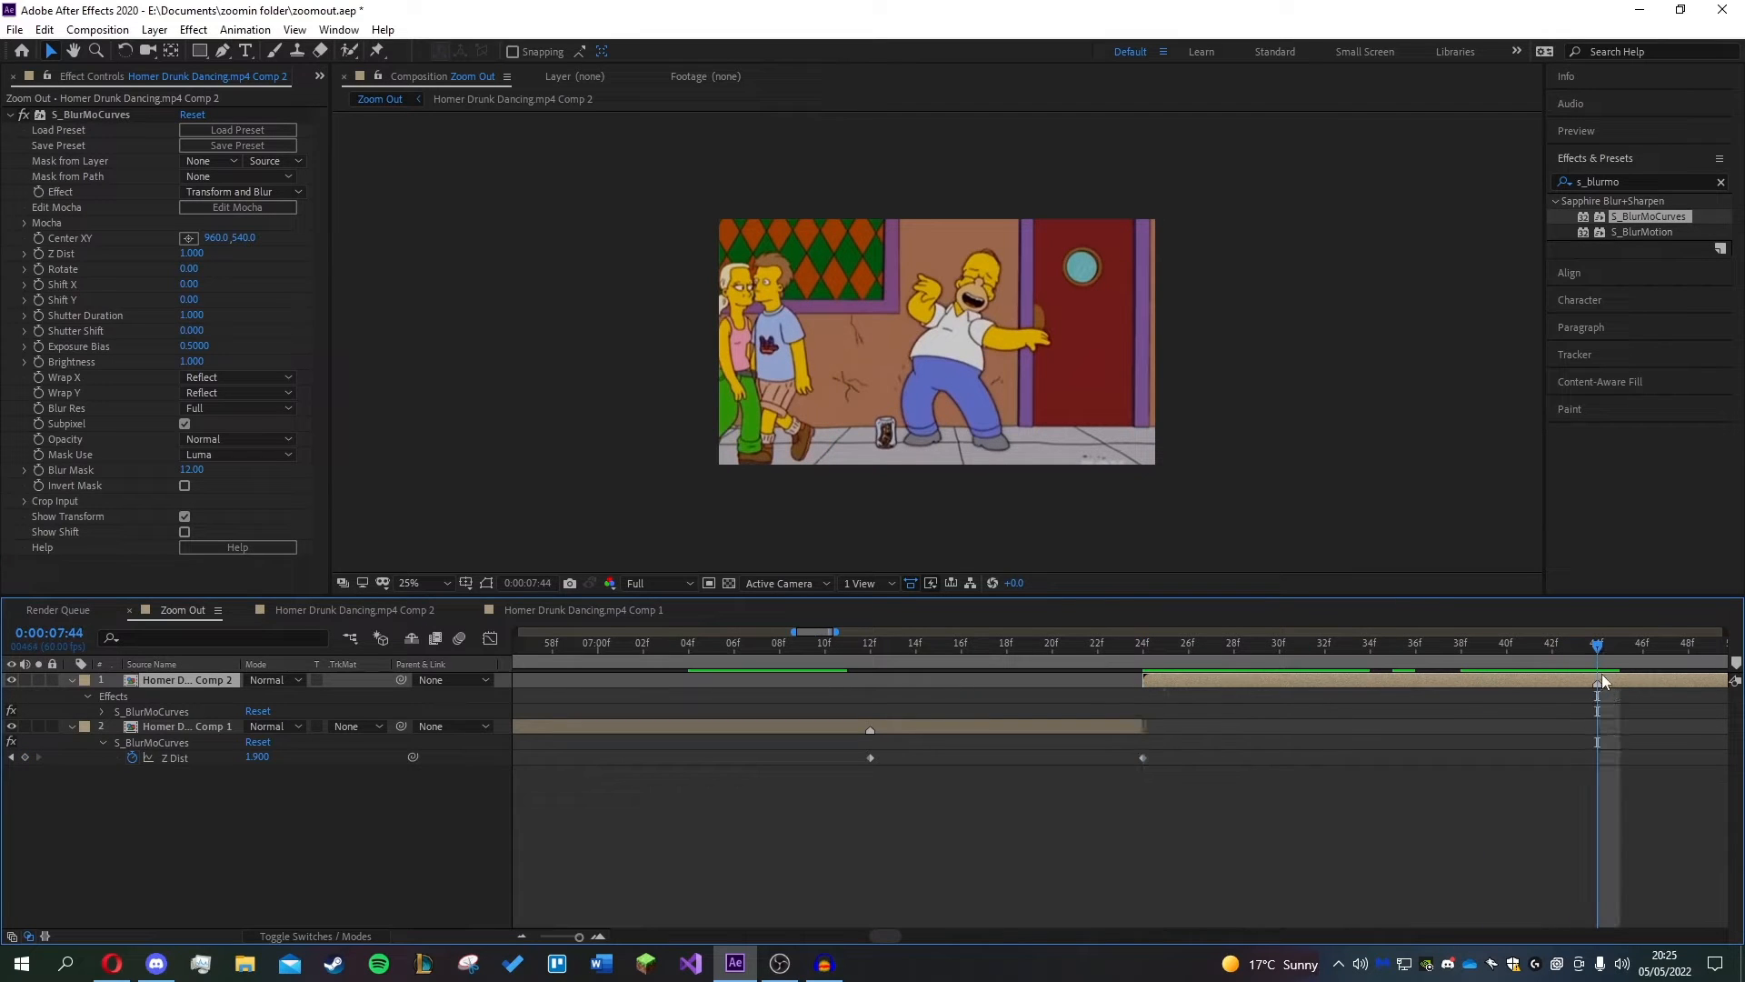
click(1150, 636)
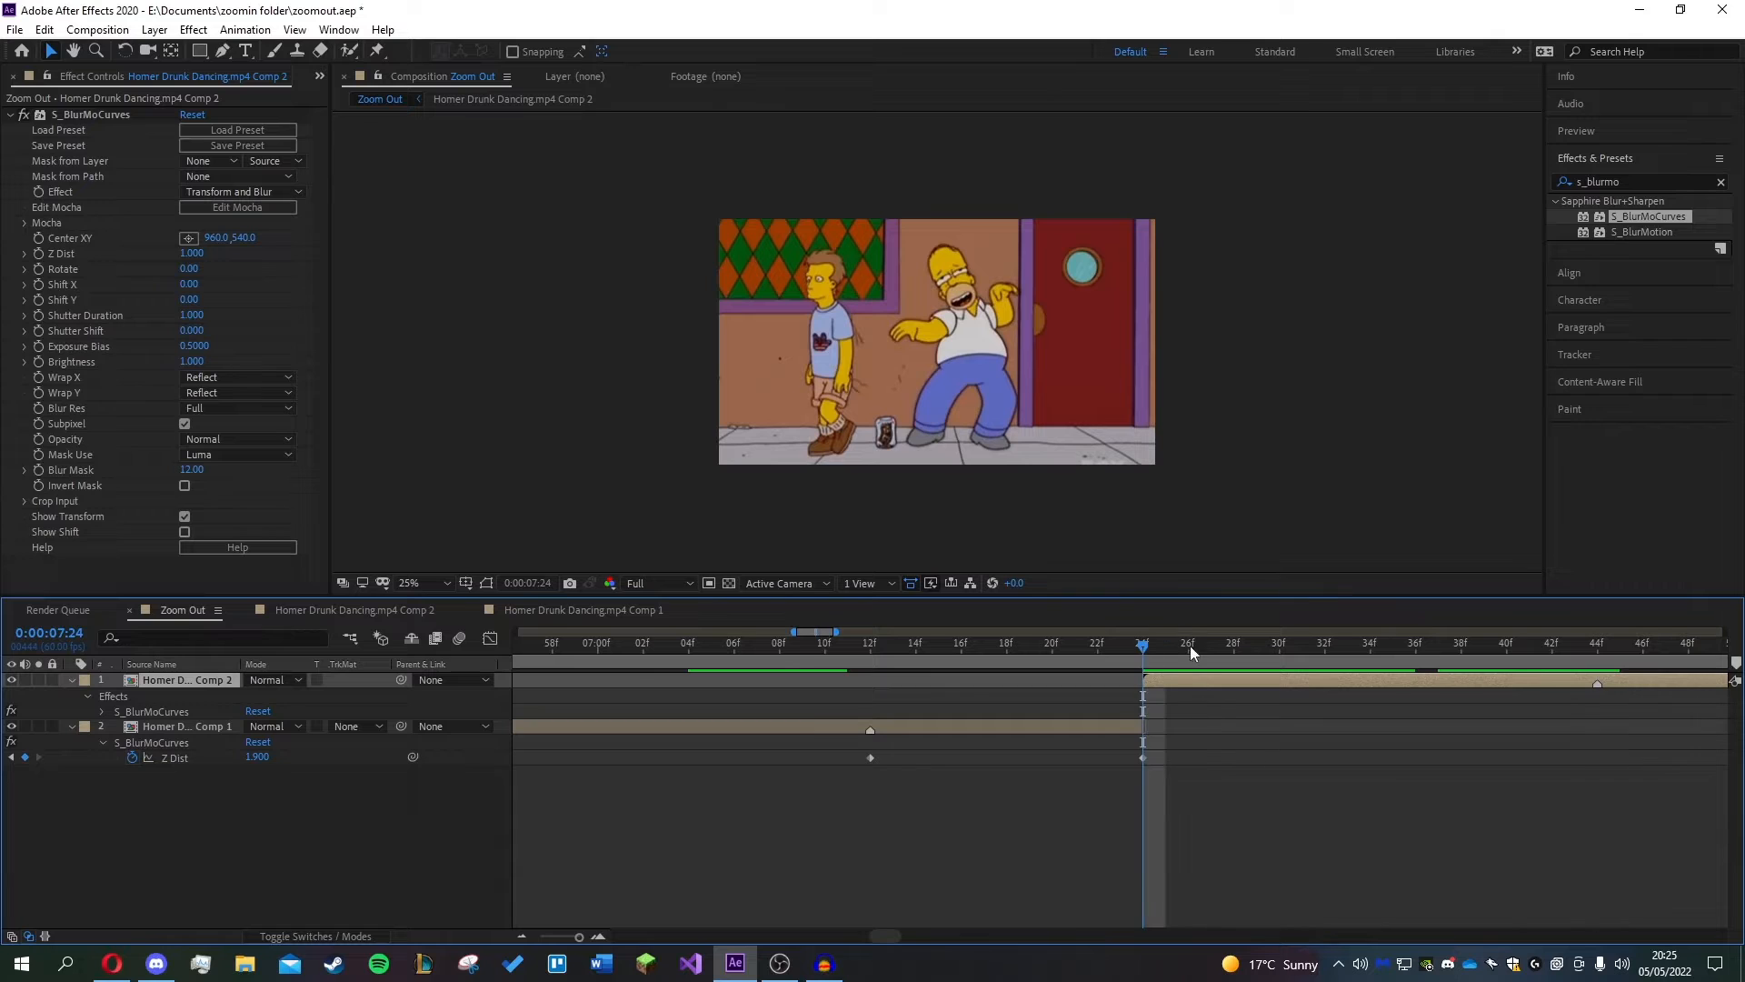
click(38, 254)
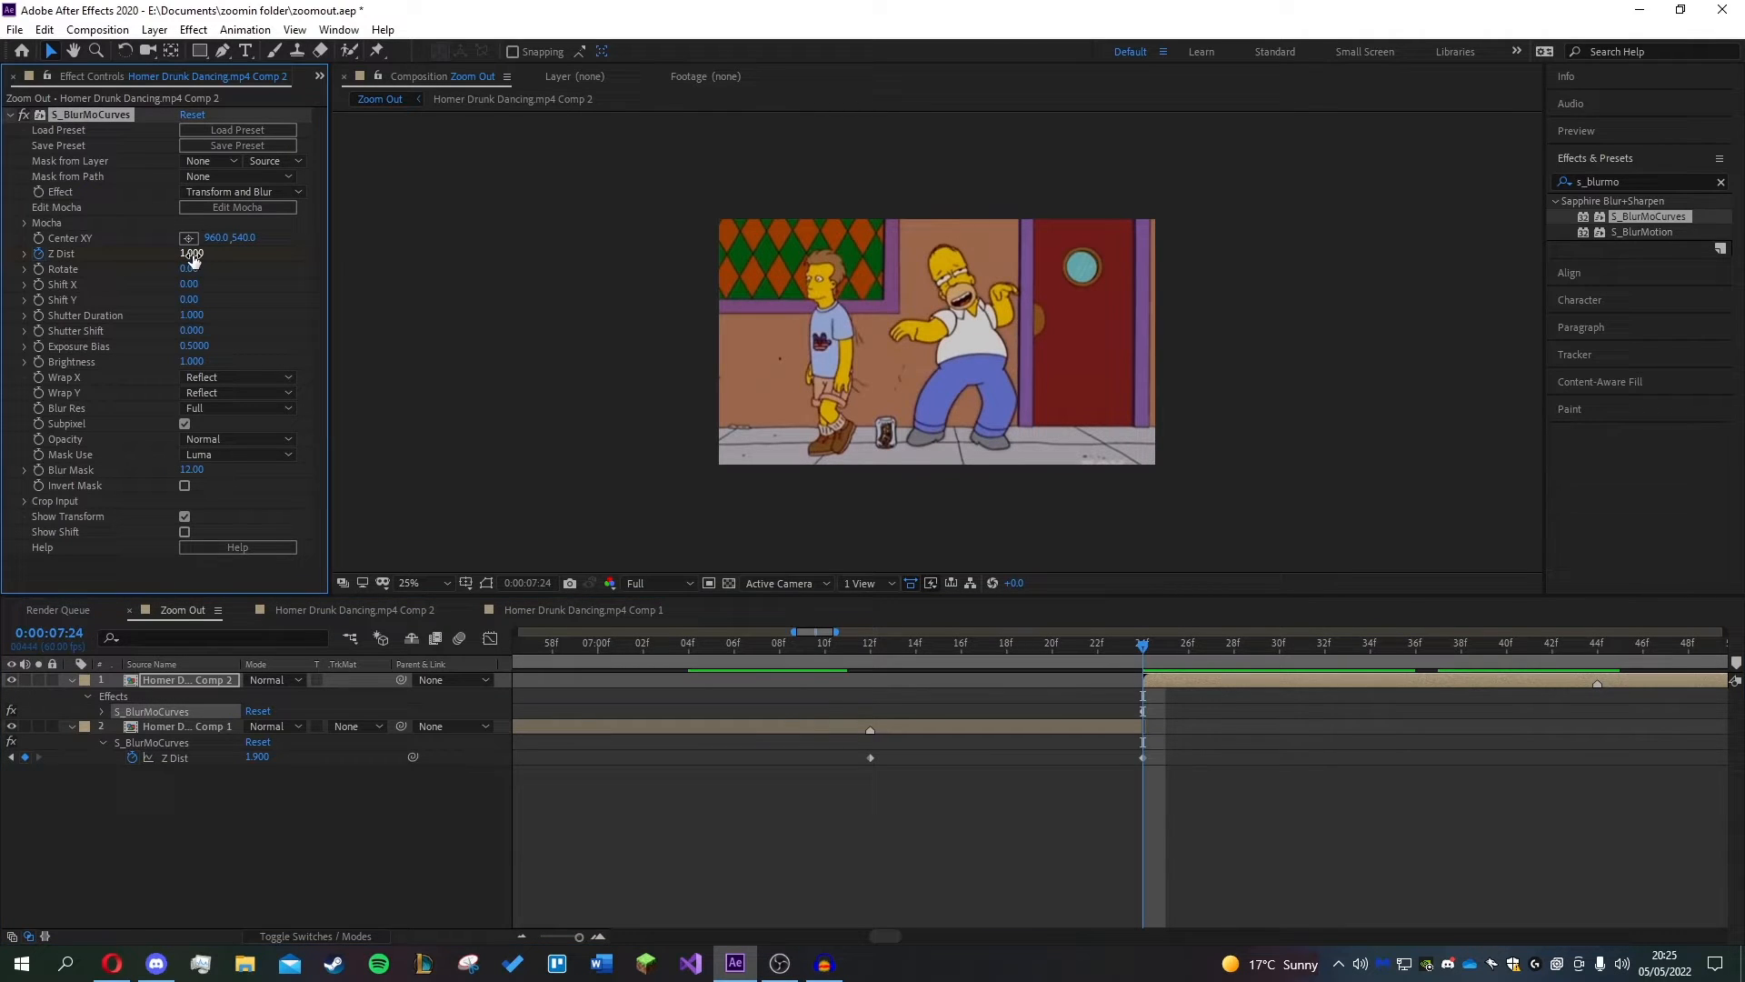
click(191, 254)
text(0.1)
key(Return)
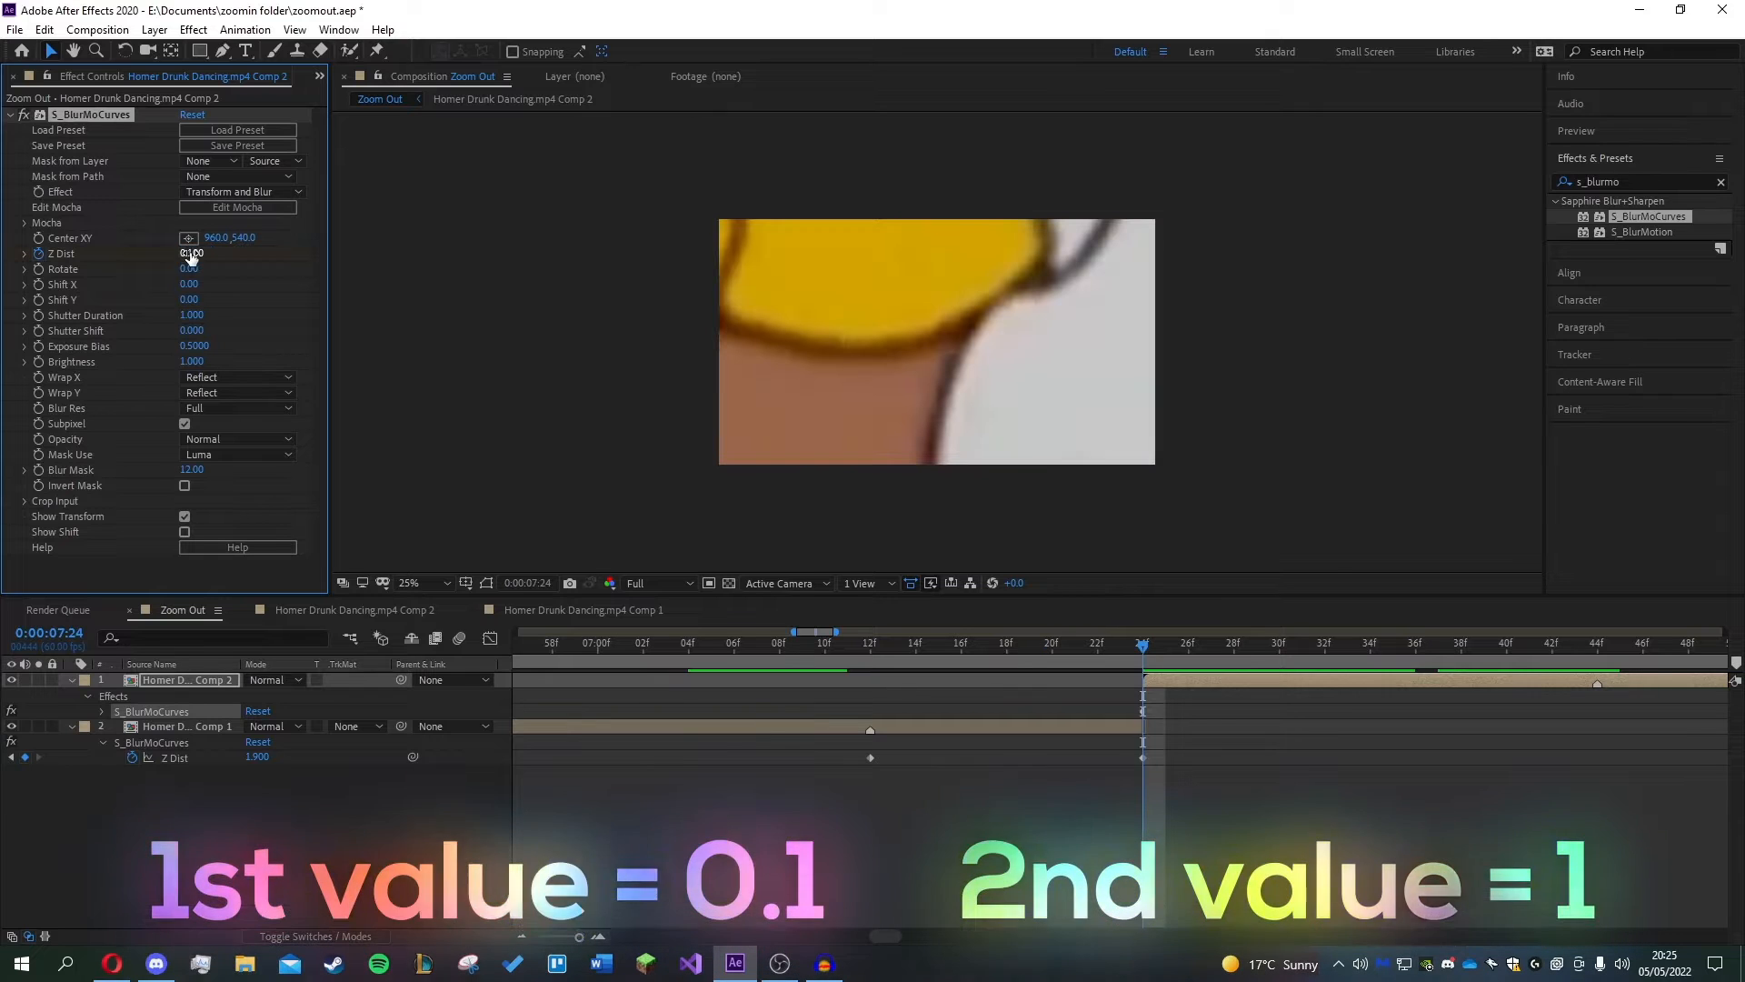
- Keyframe Comp 2's Z Dist at 1 at its layer marker, 0:00:07:44
scroll(1159, 714, up, 1)
scroll(1211, 731, down, 2)
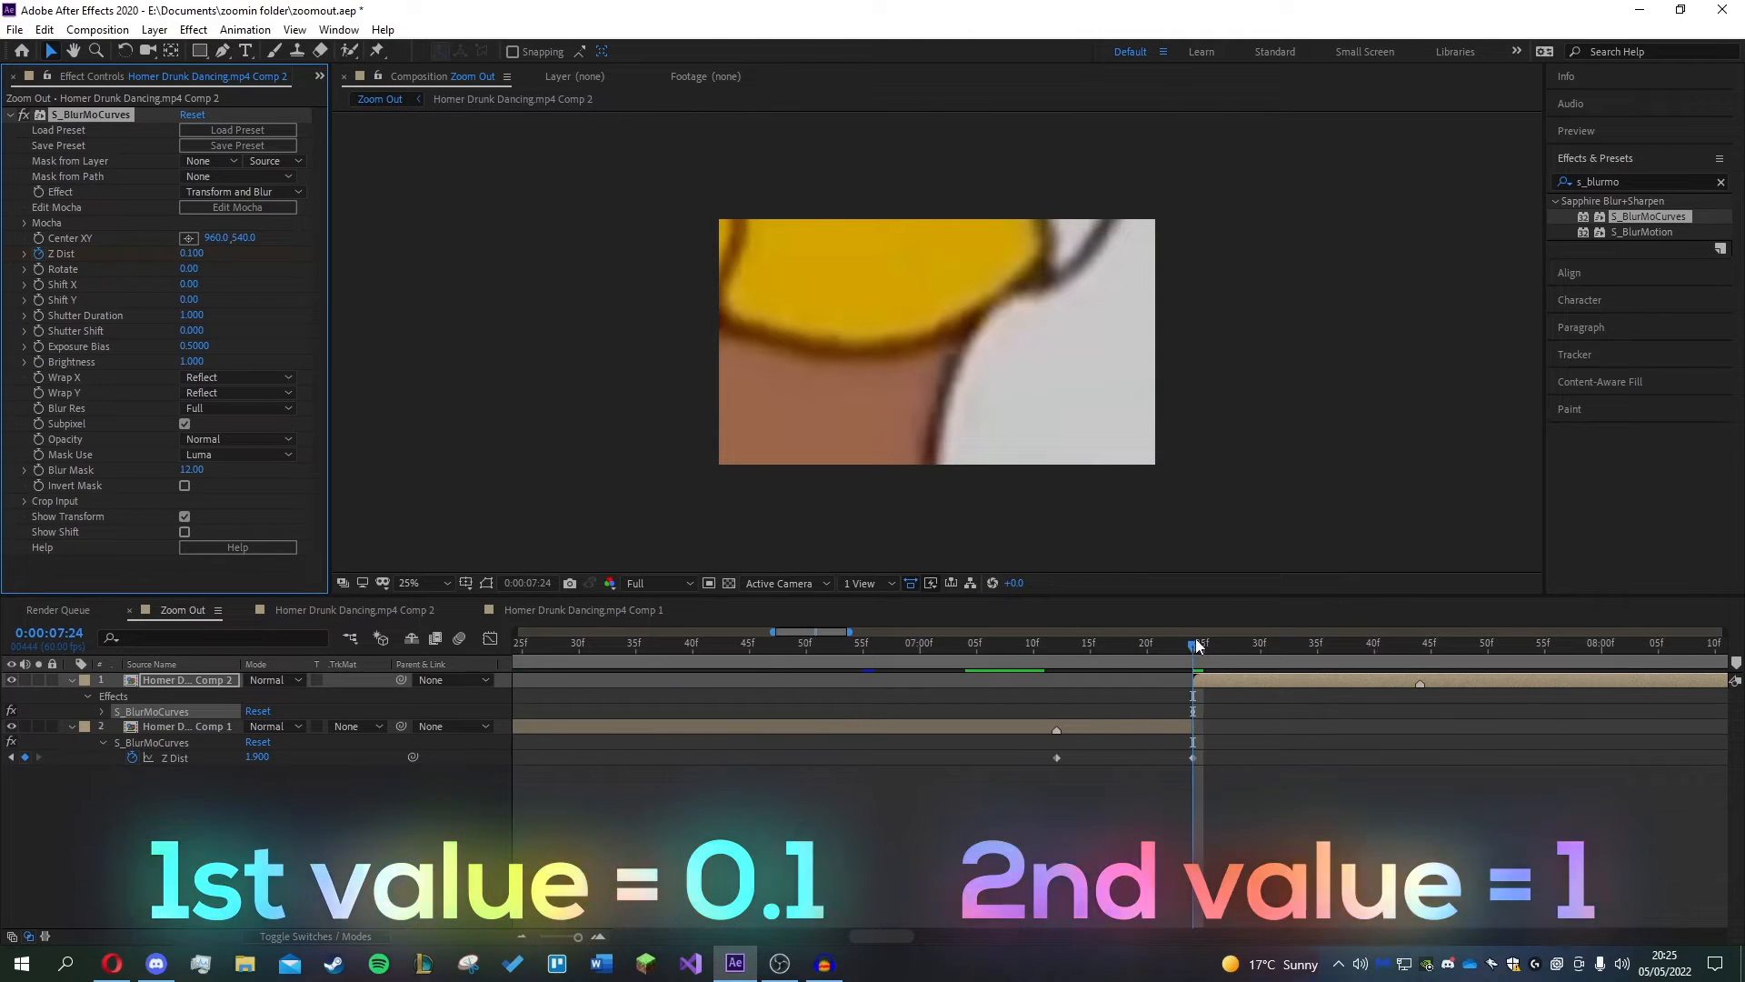
drag(1196, 646, 1422, 658)
scroll(1440, 718, up, 1)
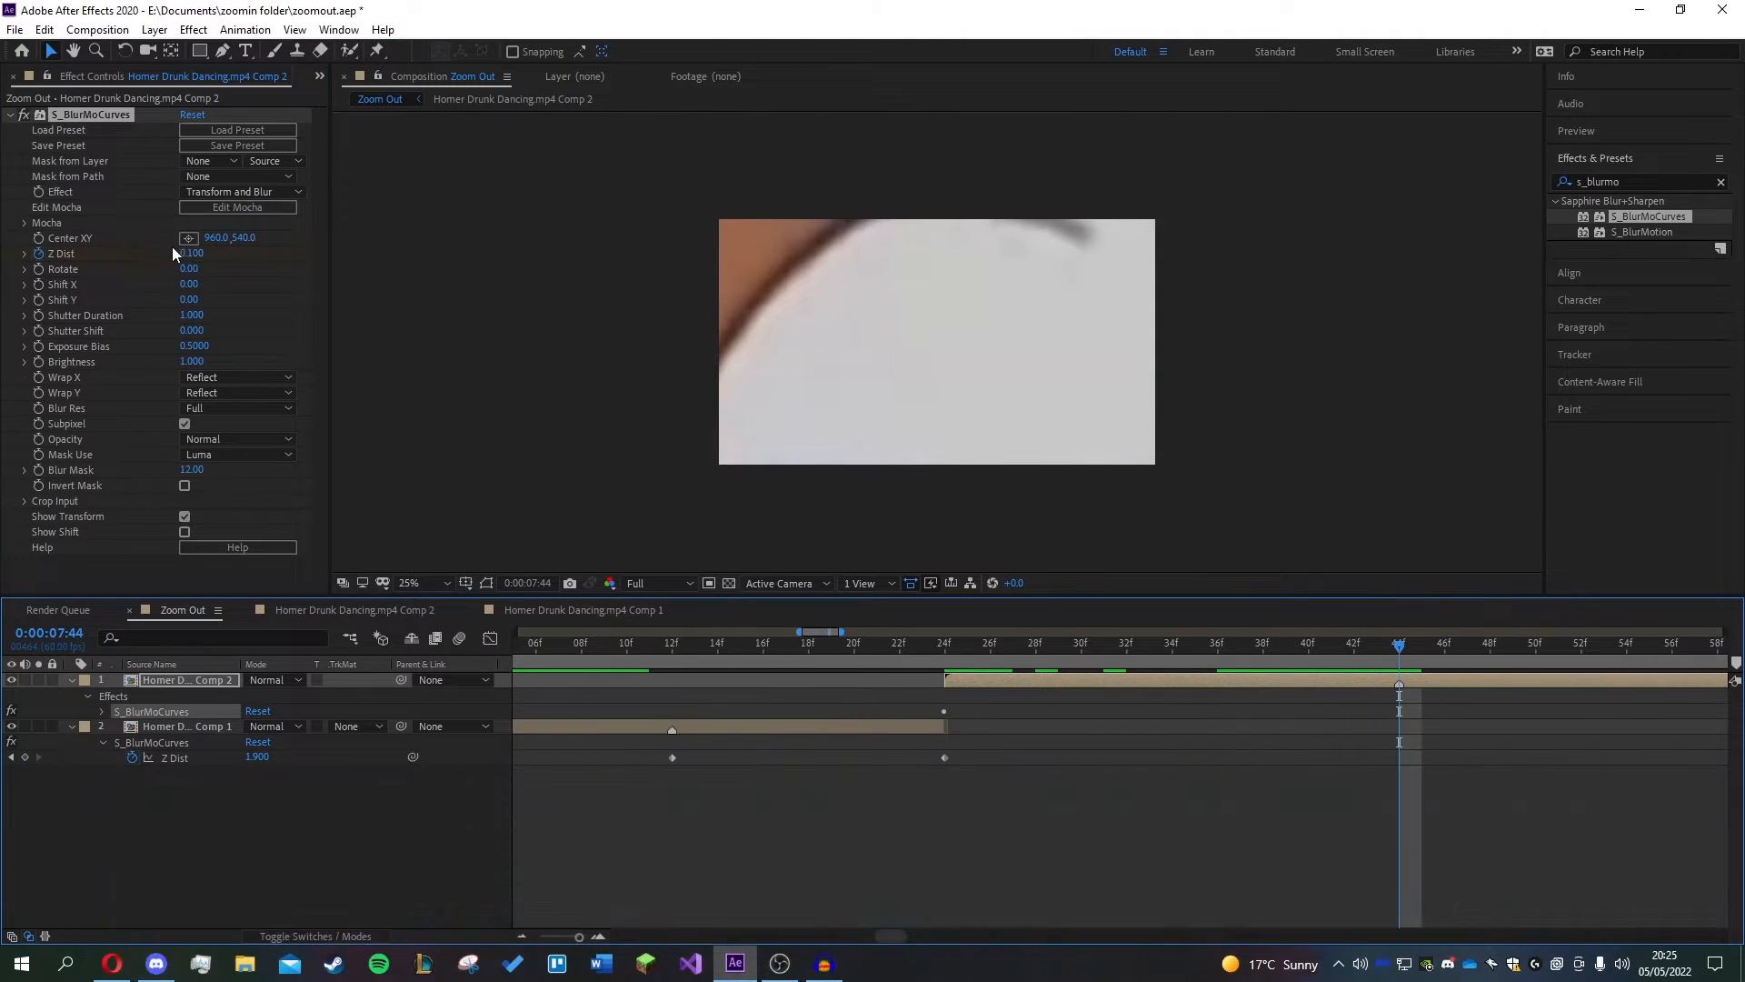
click(191, 254)
text(1)
key(Return)
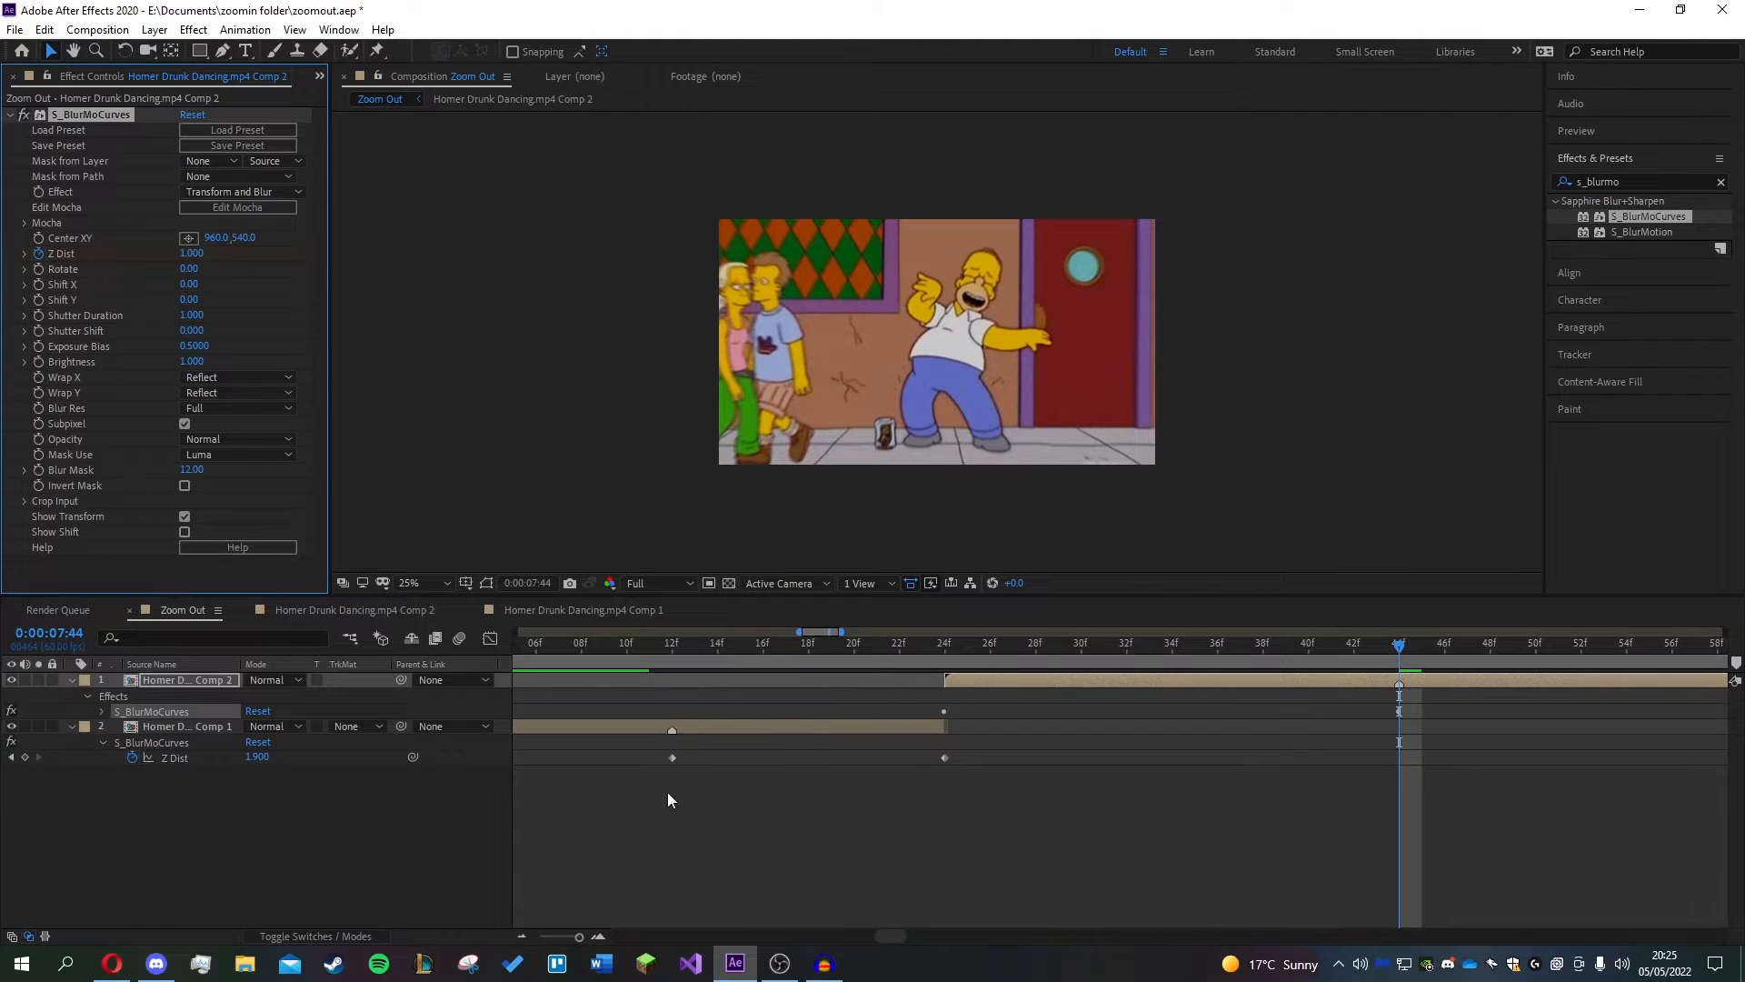
- Apply Easy Ease to all Z Dist keyframes on the Comp 1 and Comp 2 layers
drag(656, 782, 991, 749)
key(F9)
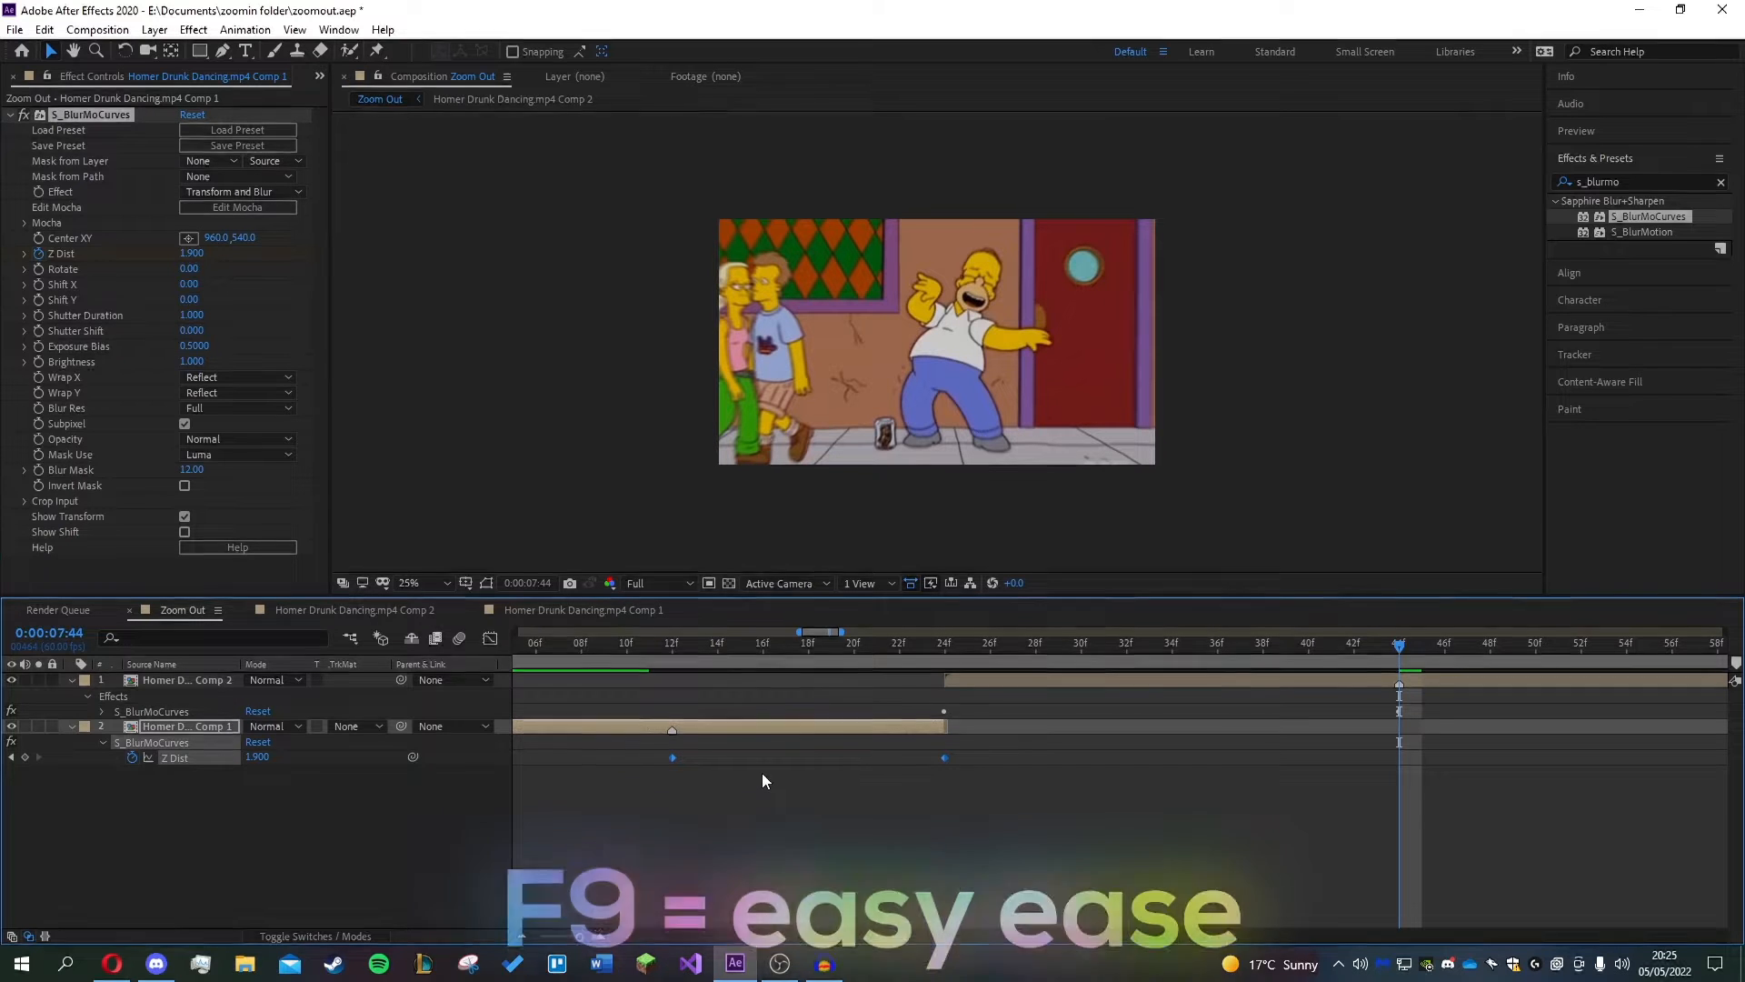
click(995, 789)
click(1048, 682)
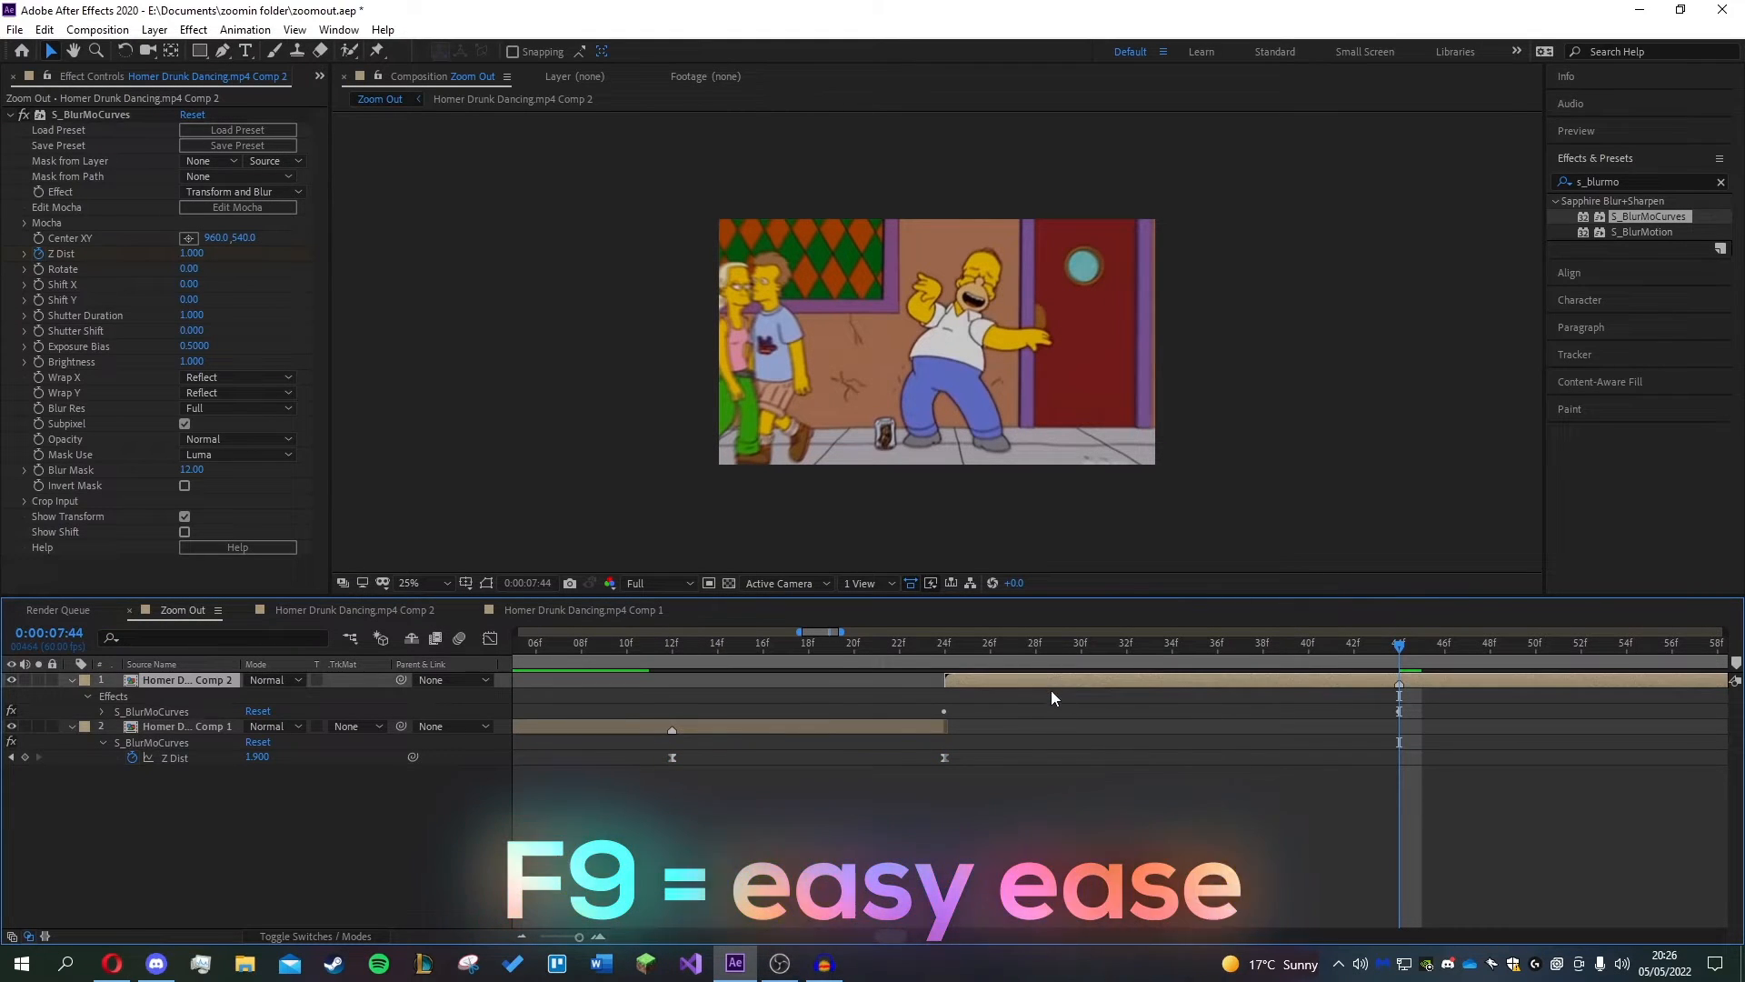
key(u)
drag(934, 700, 1415, 731)
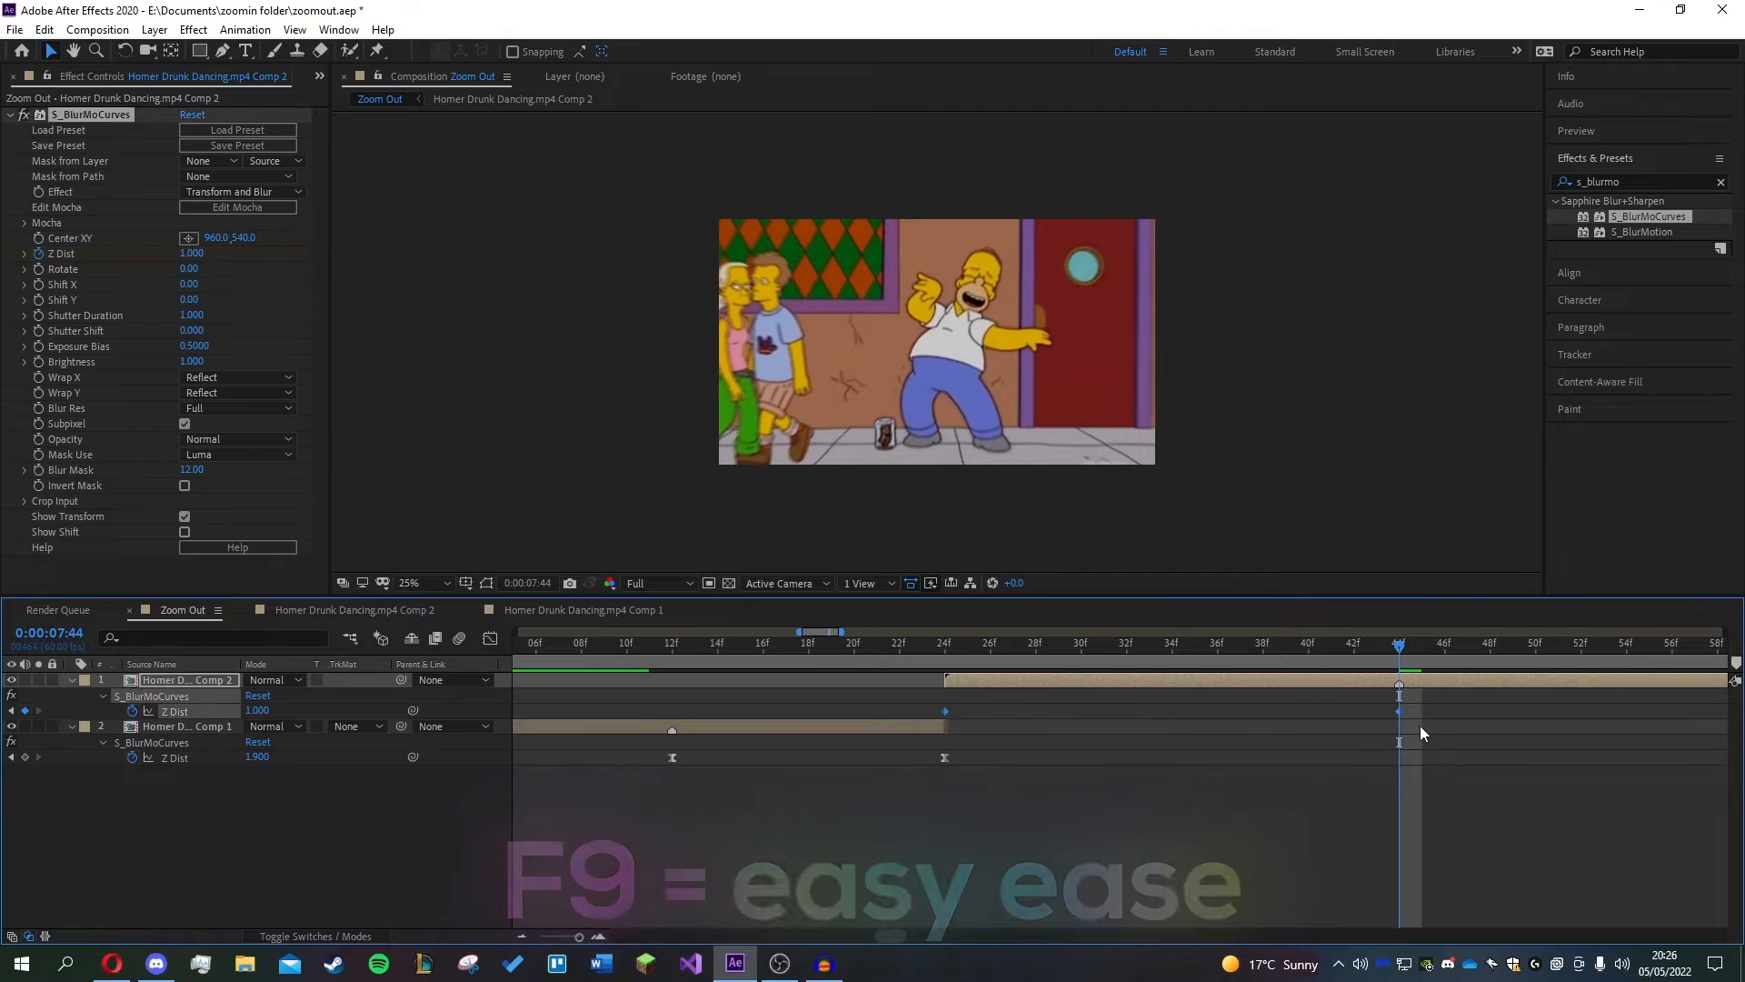
key(F9)
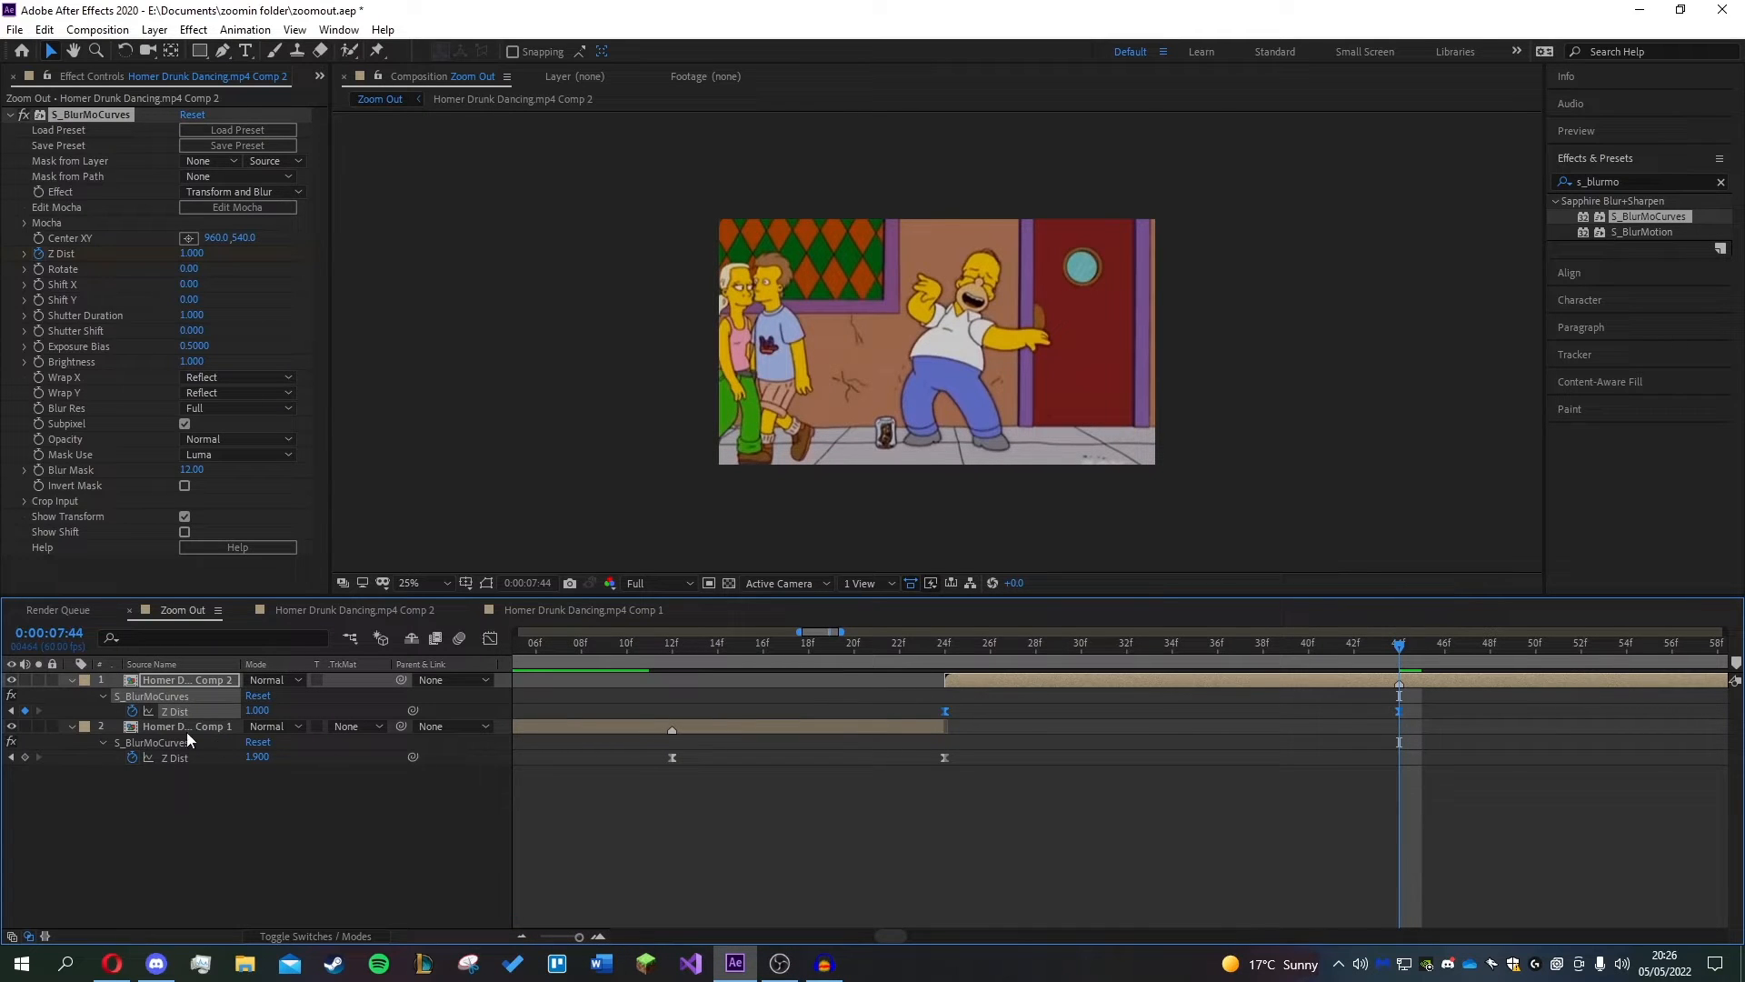
click(846, 825)
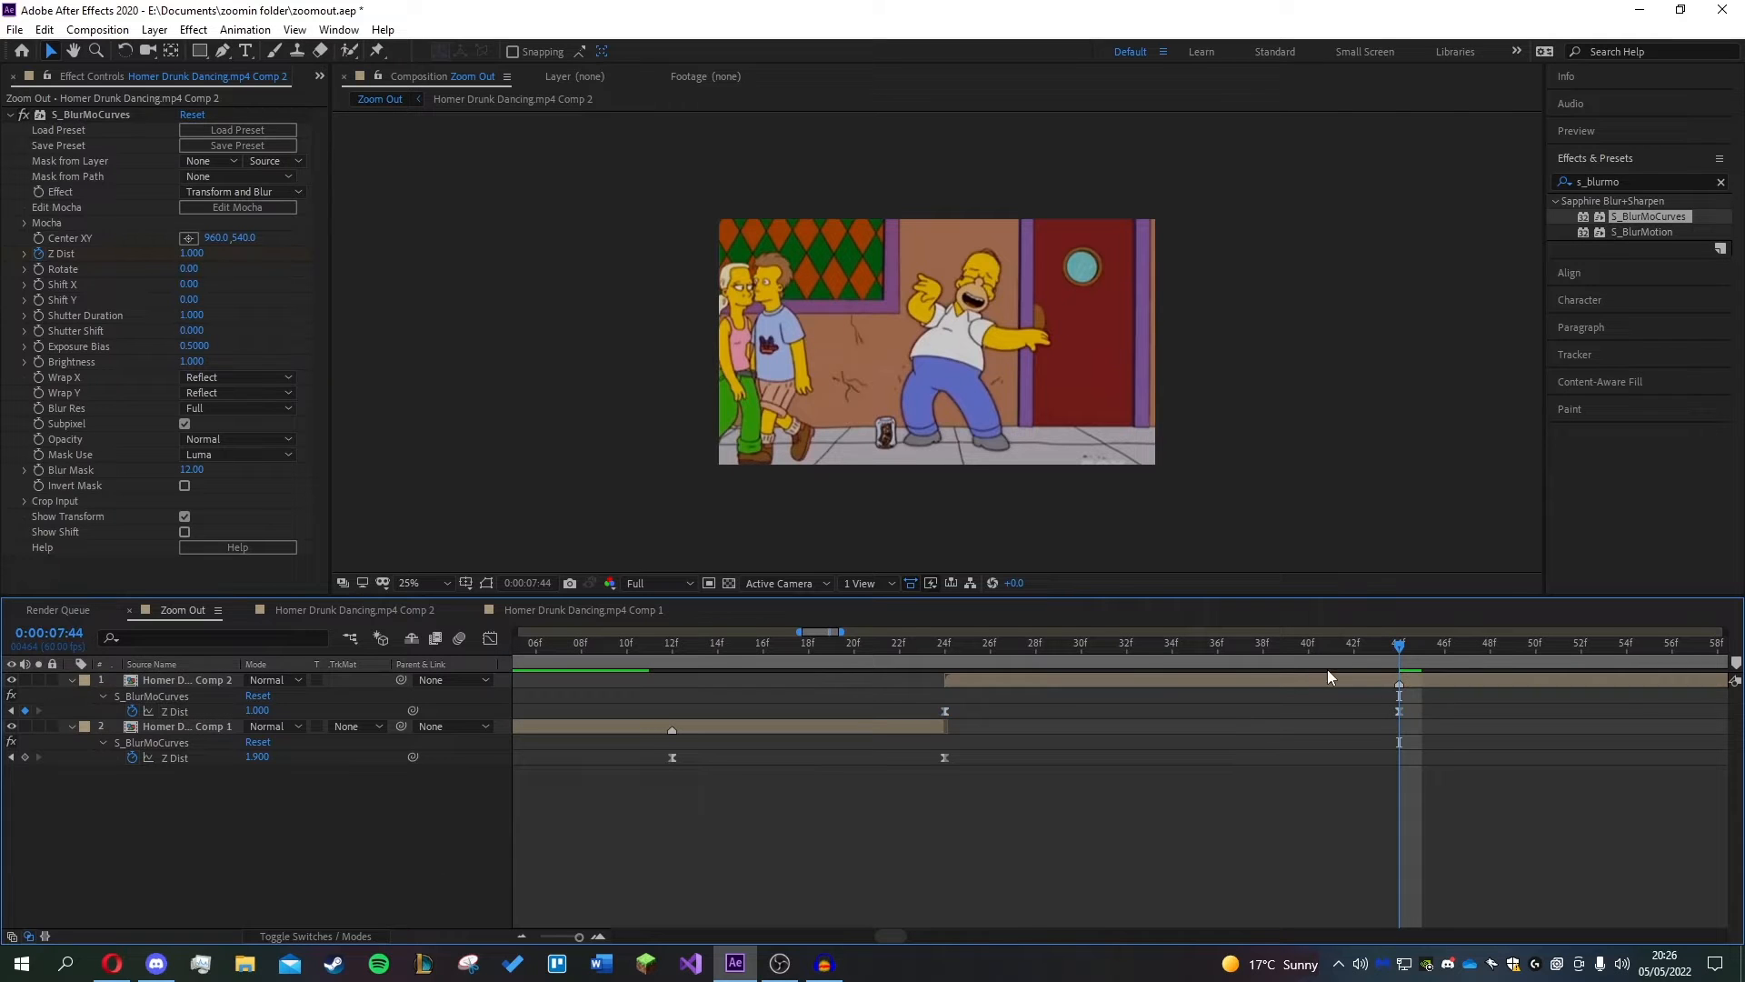
- In the Graph Editor, reshape Comp 1's Z Dist curve to stay nearly flat and rise steeply just before the cut
drag(1328, 645, 684, 643)
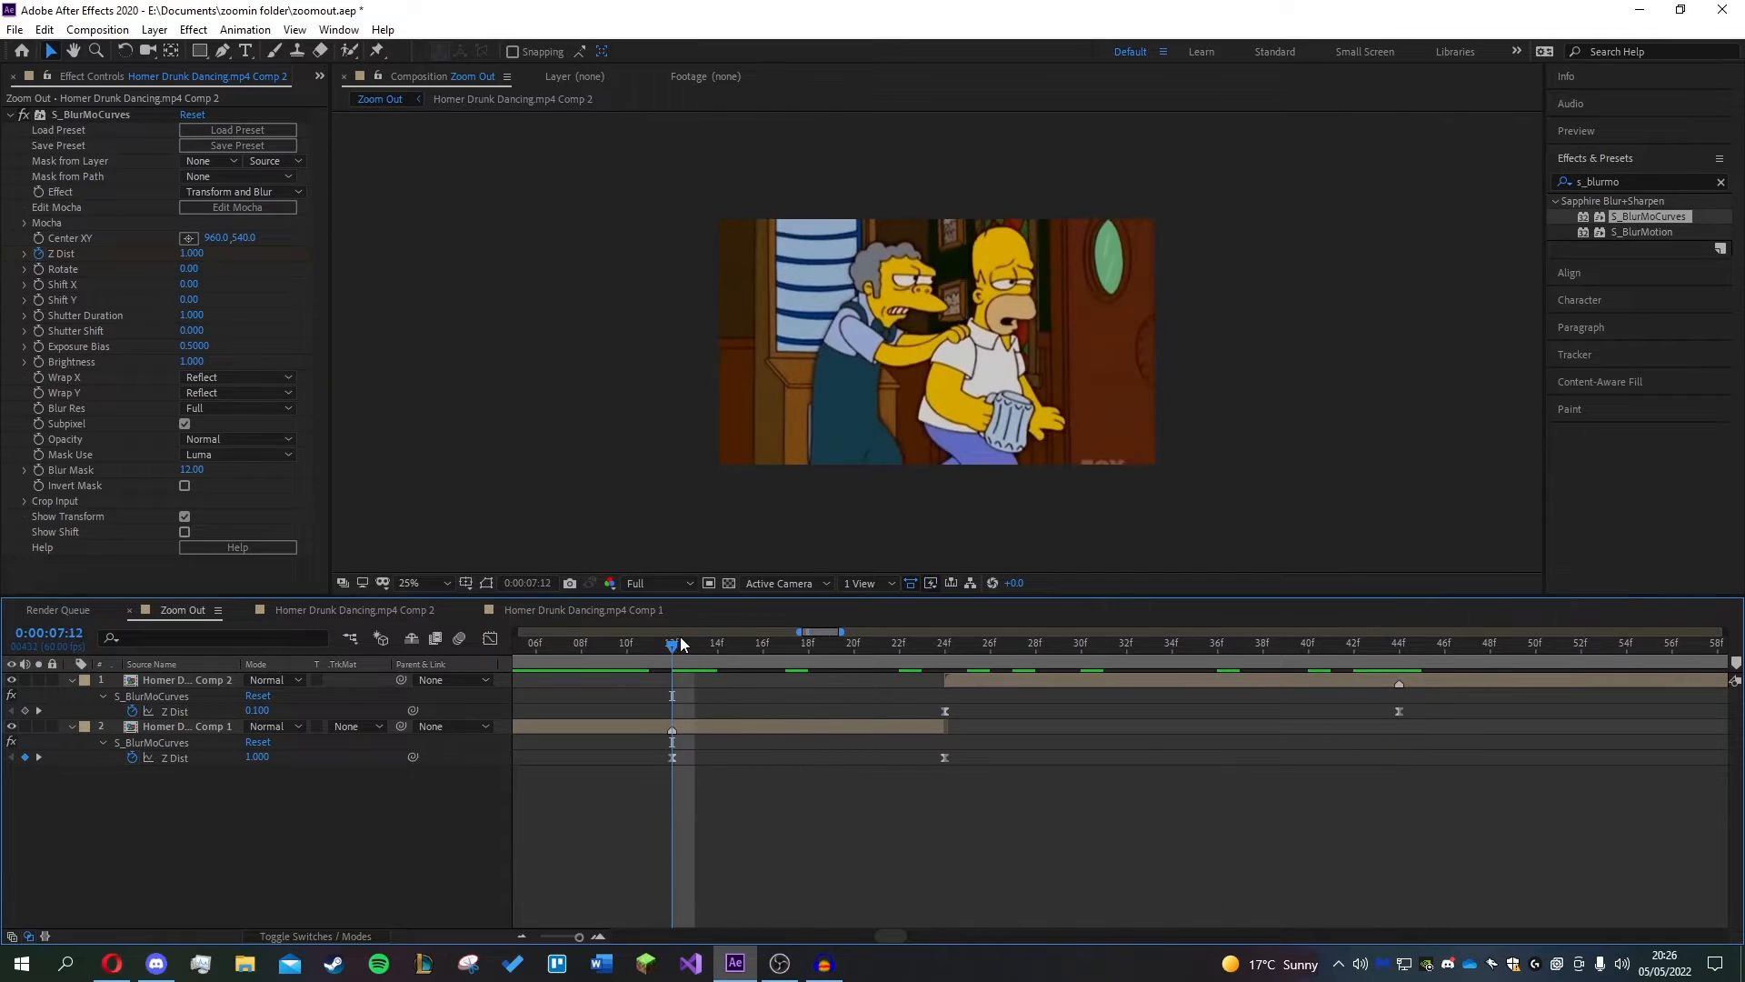
click(491, 640)
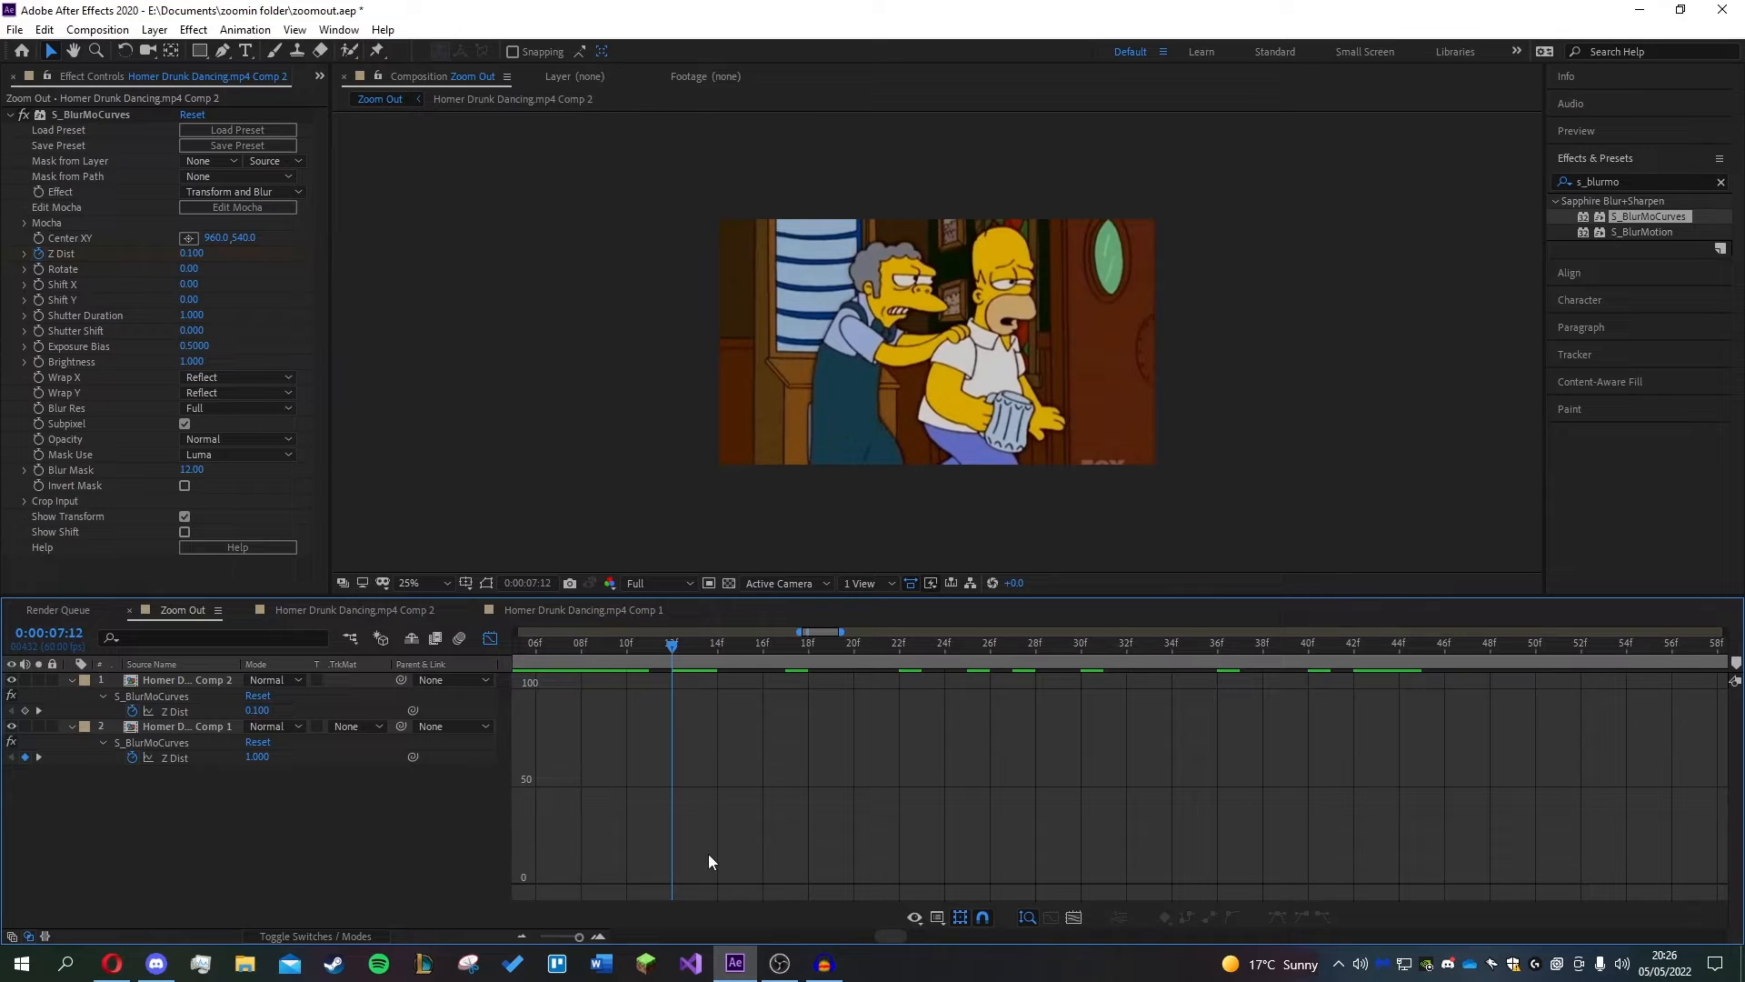
click(176, 754)
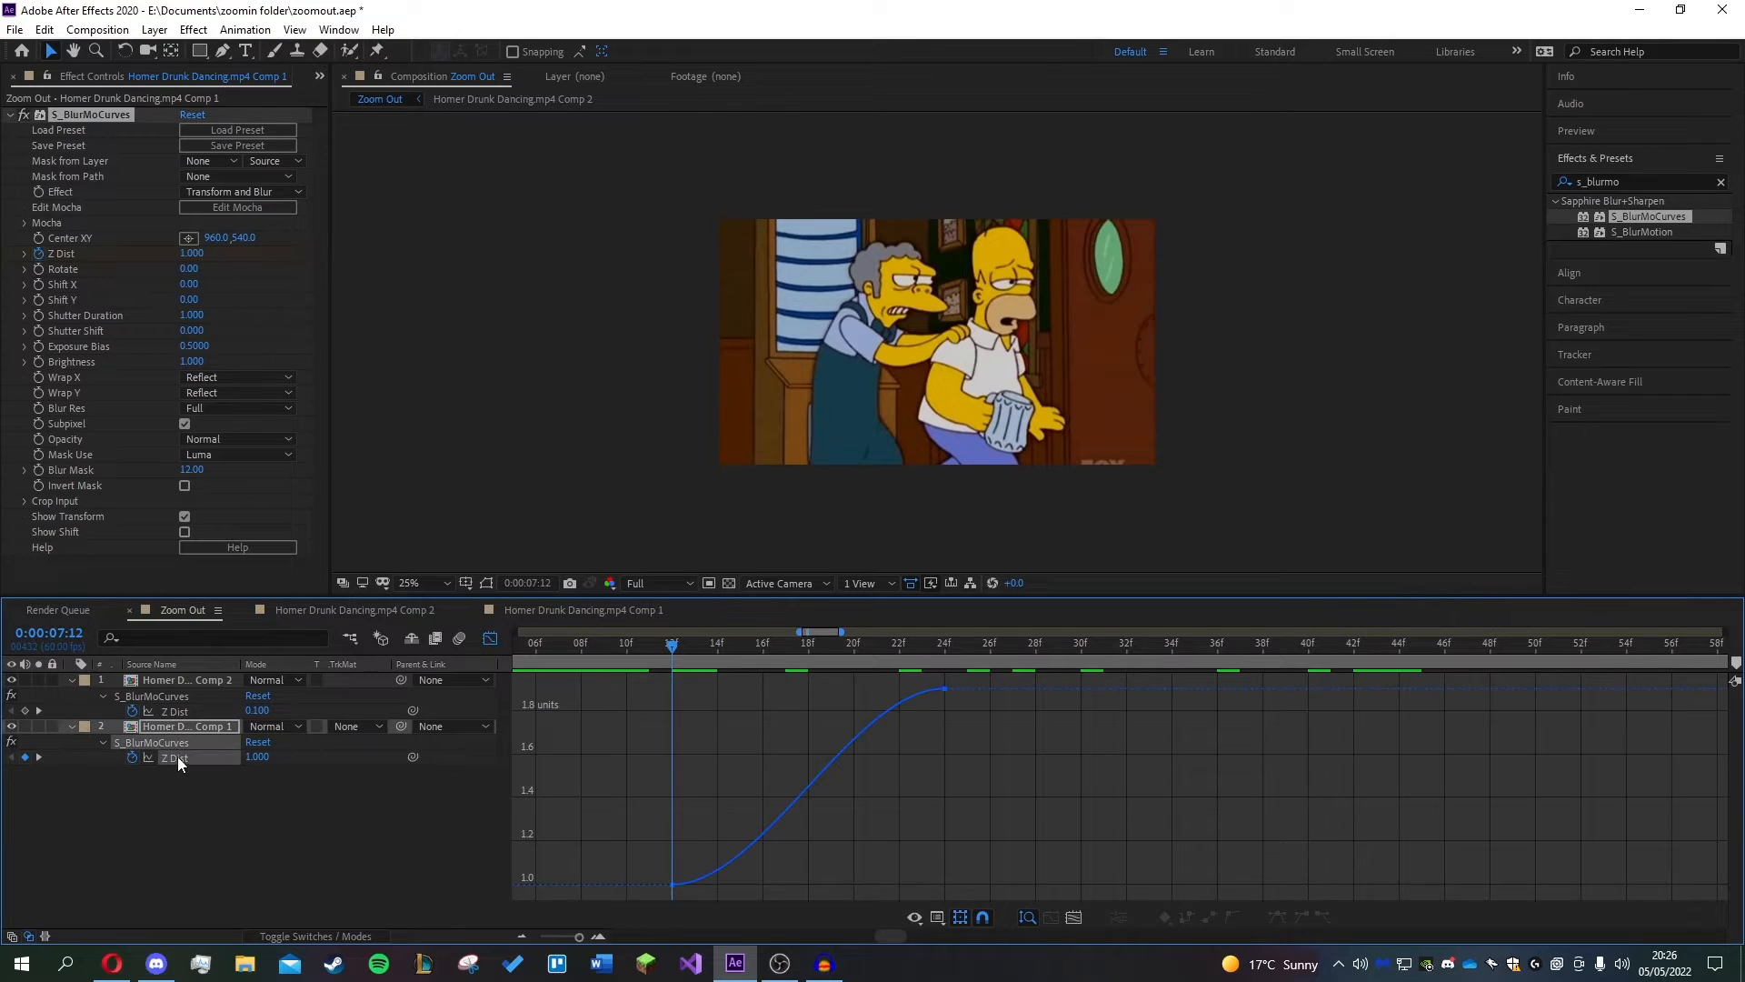
double_click(771, 823)
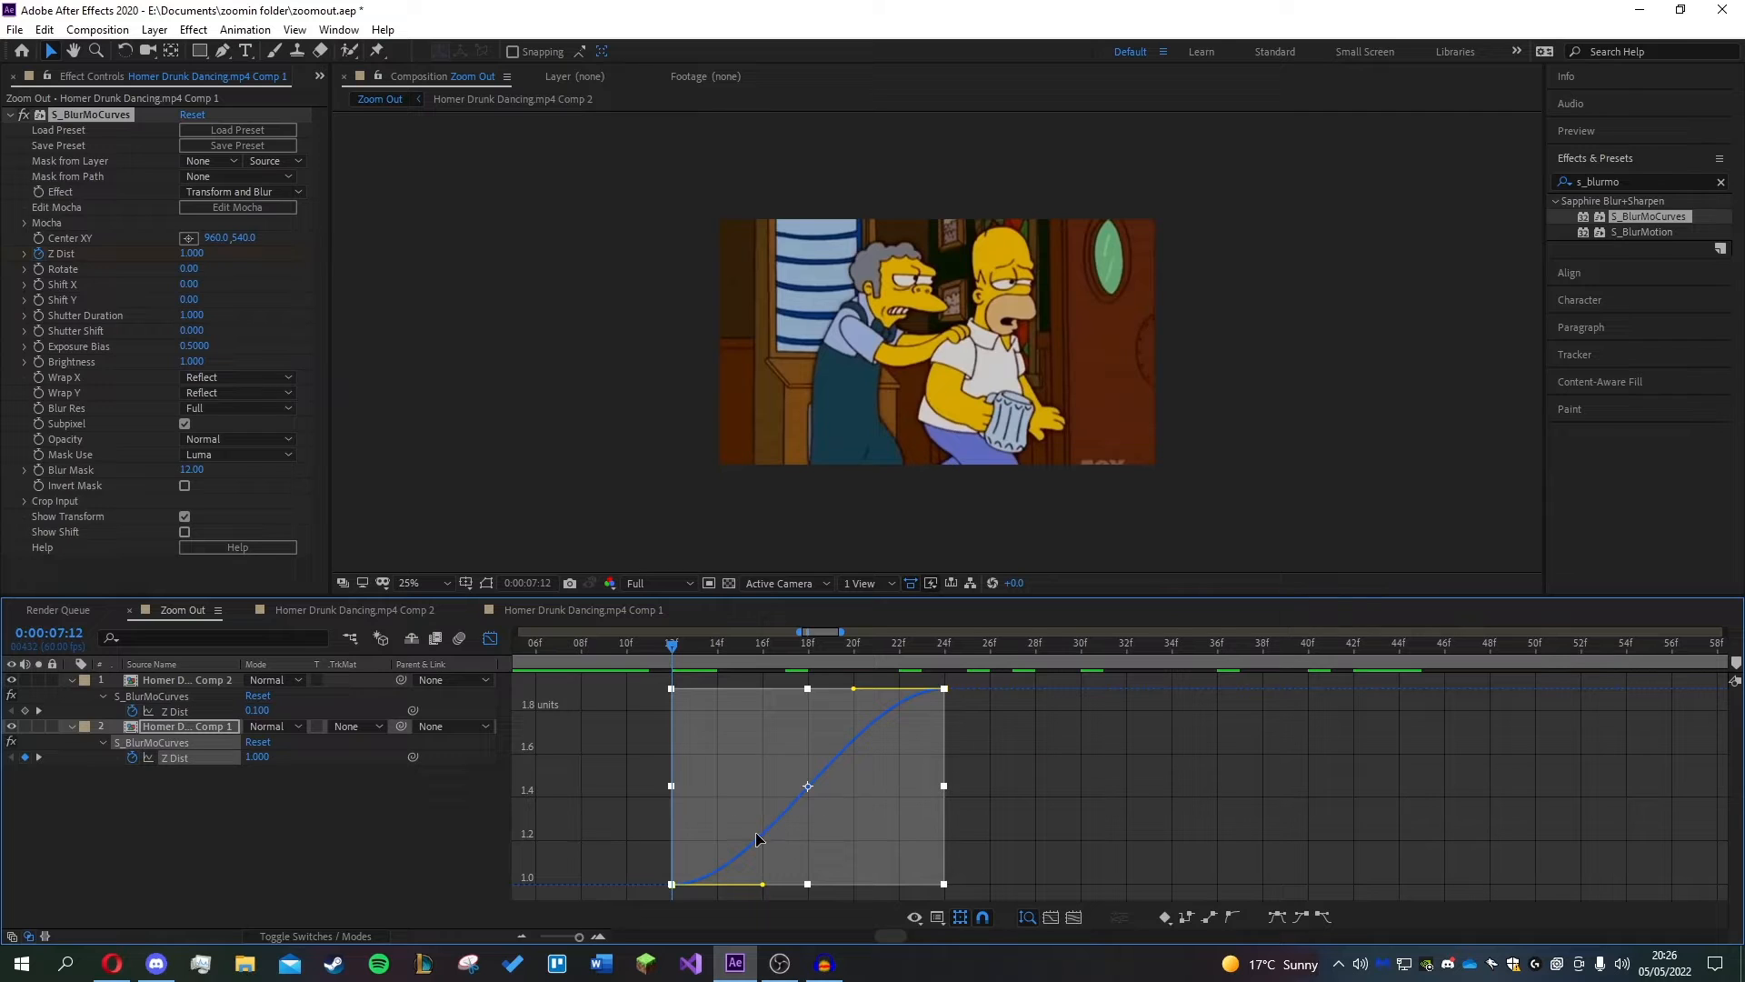
drag(854, 689, 935, 845)
drag(763, 883, 931, 855)
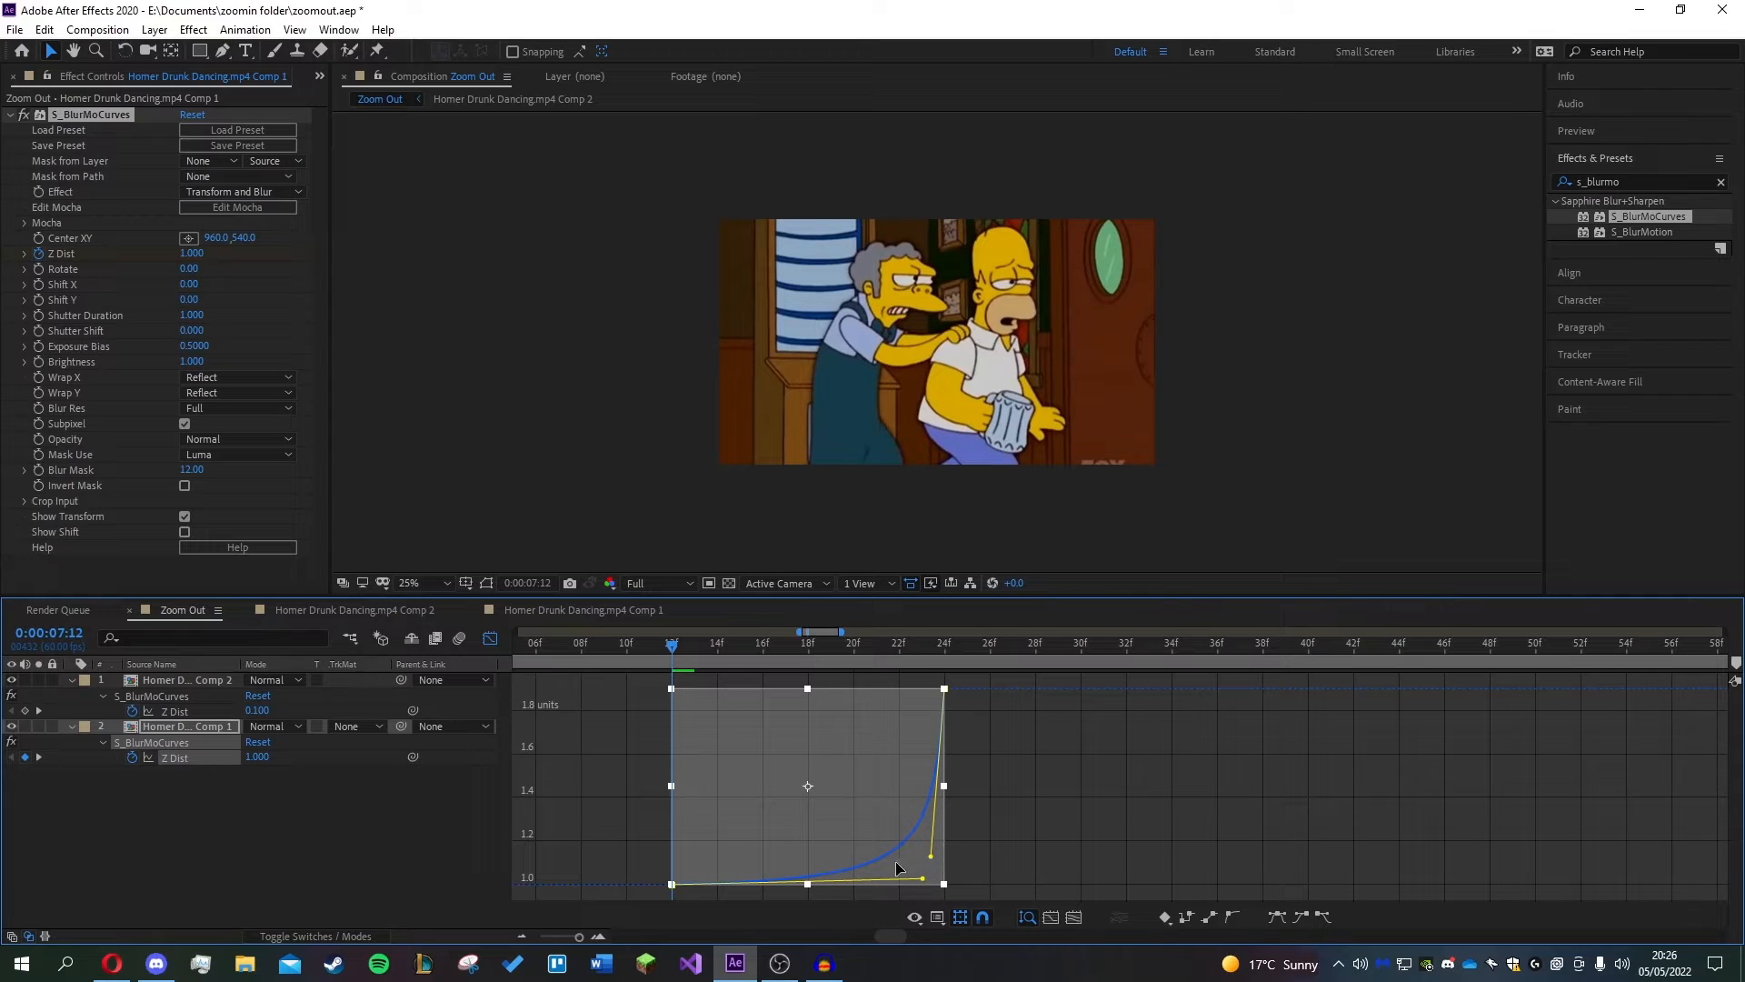
- Reshape Comp 2's Z Dist curve to rise steeply right after the cut and level off gradually towards 1
click(172, 711)
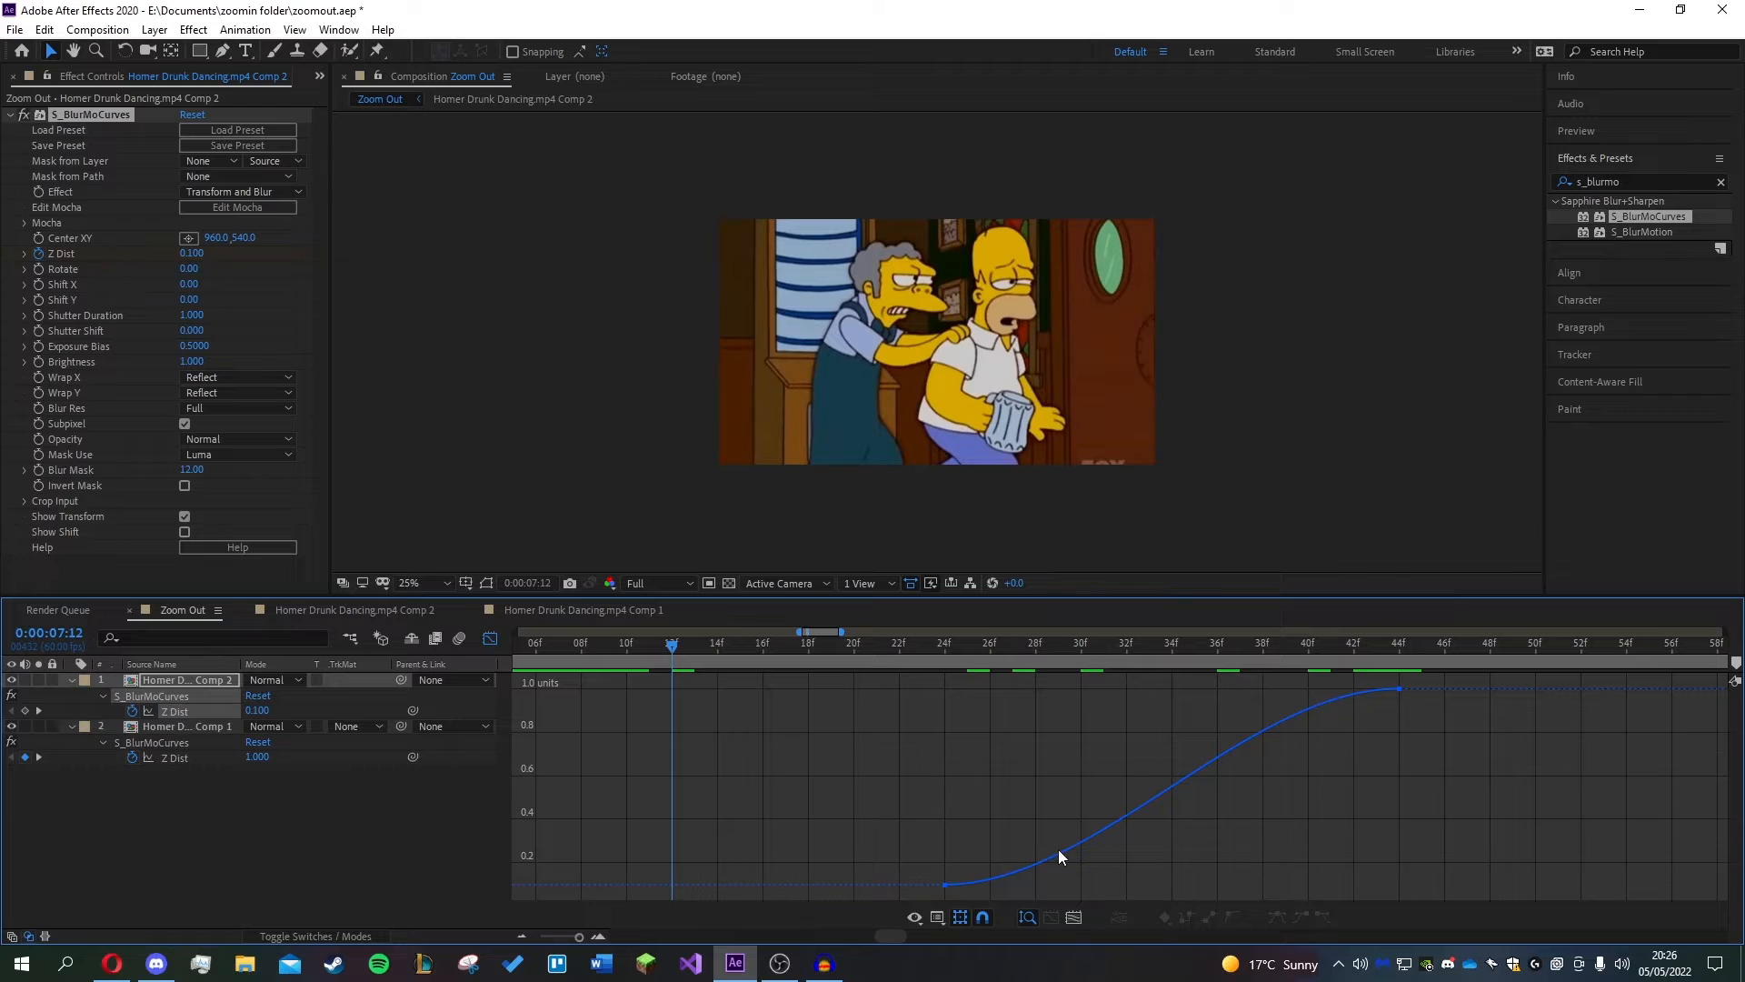
click(1113, 830)
drag(1097, 882, 963, 718)
drag(1248, 688, 1000, 699)
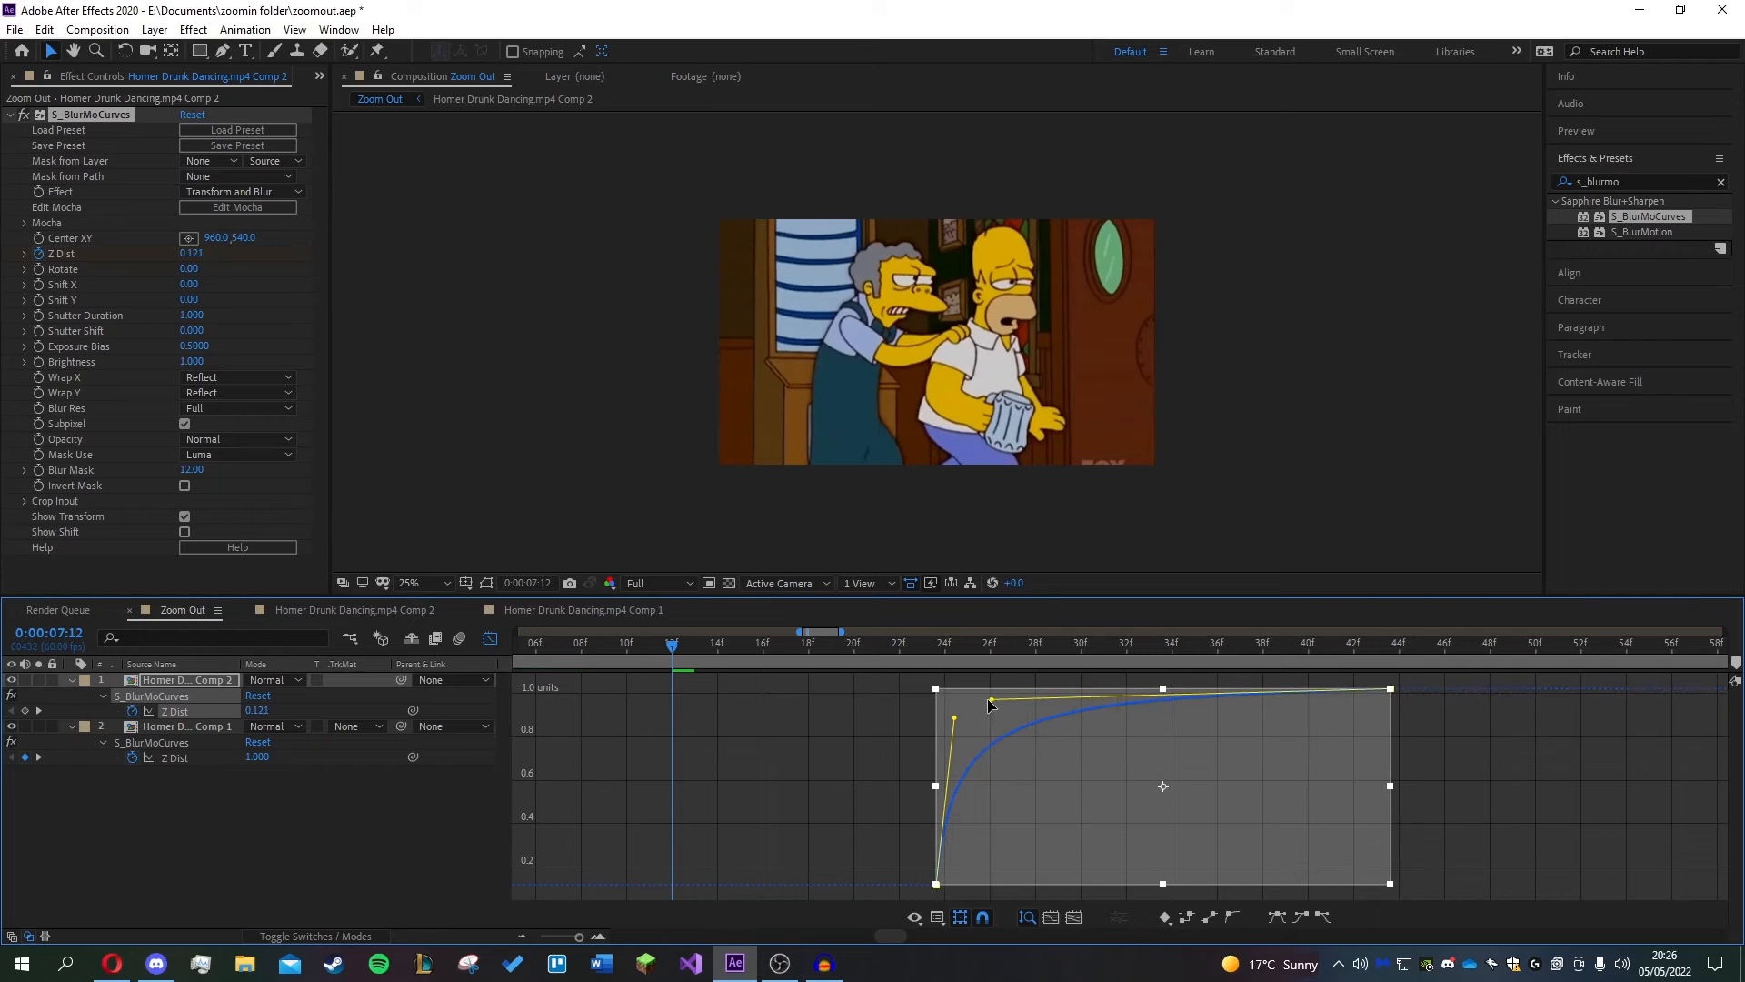
- Find the Distort effect Warp and apply it to both the Comp 1 and Comp 2 layers
click(1631, 182)
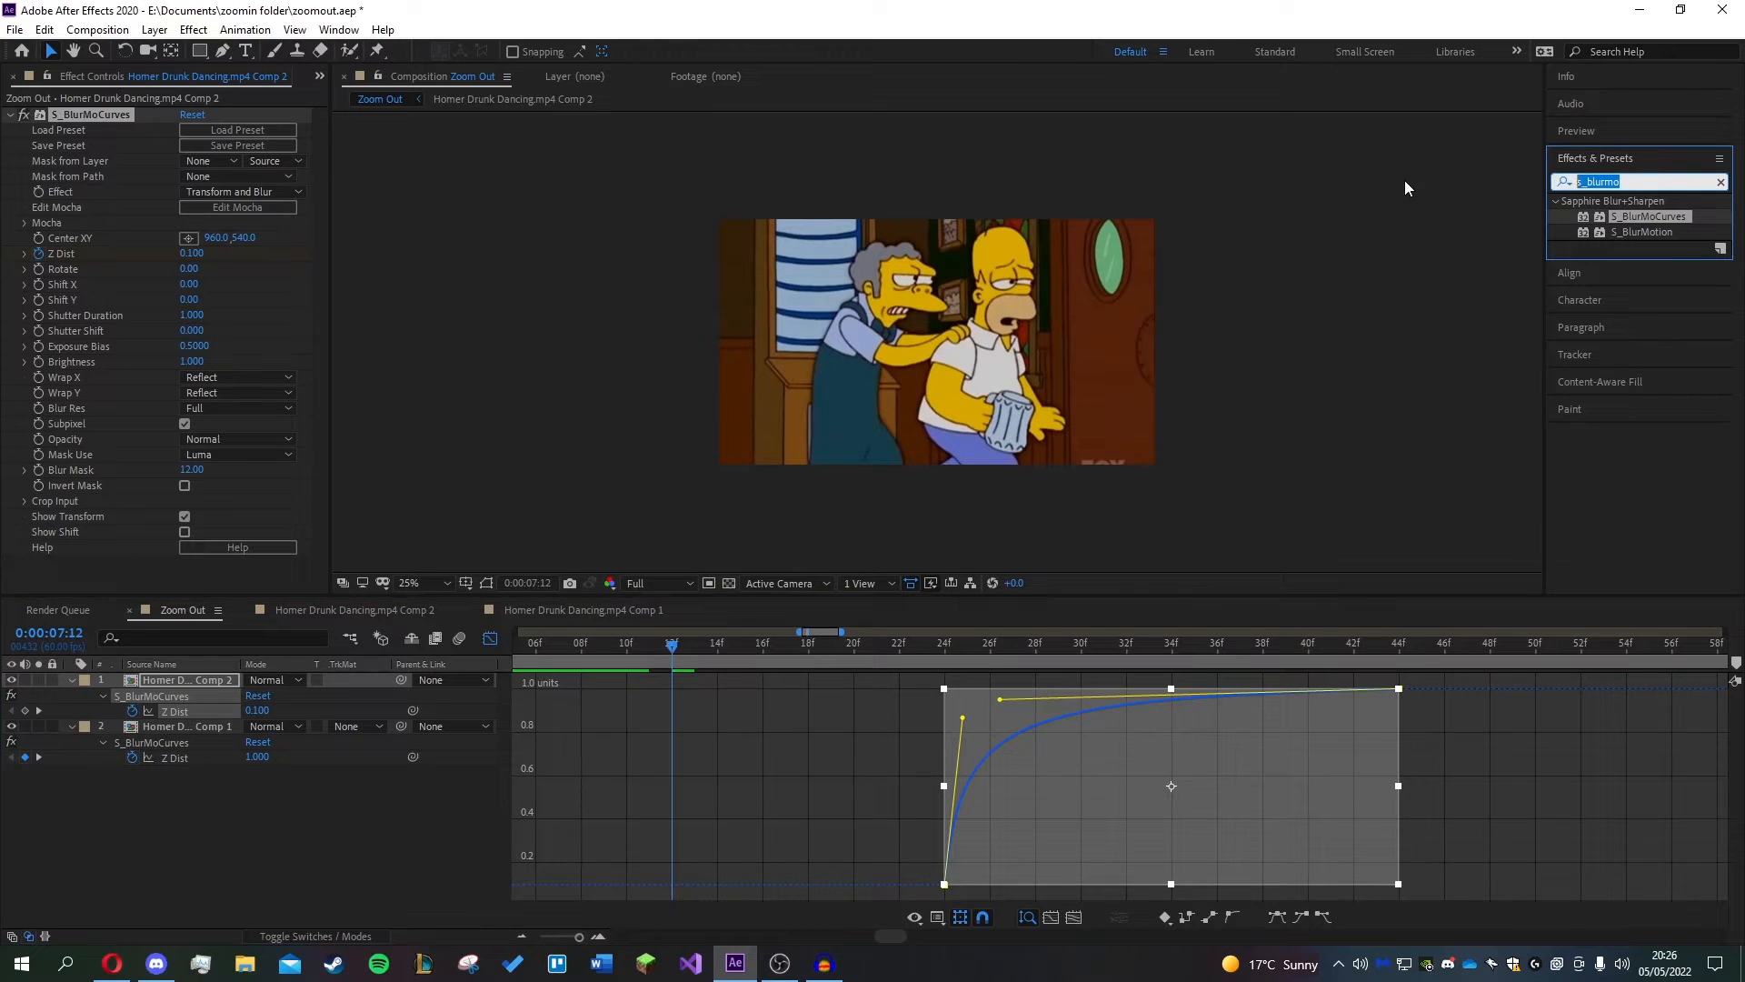
text(blur)
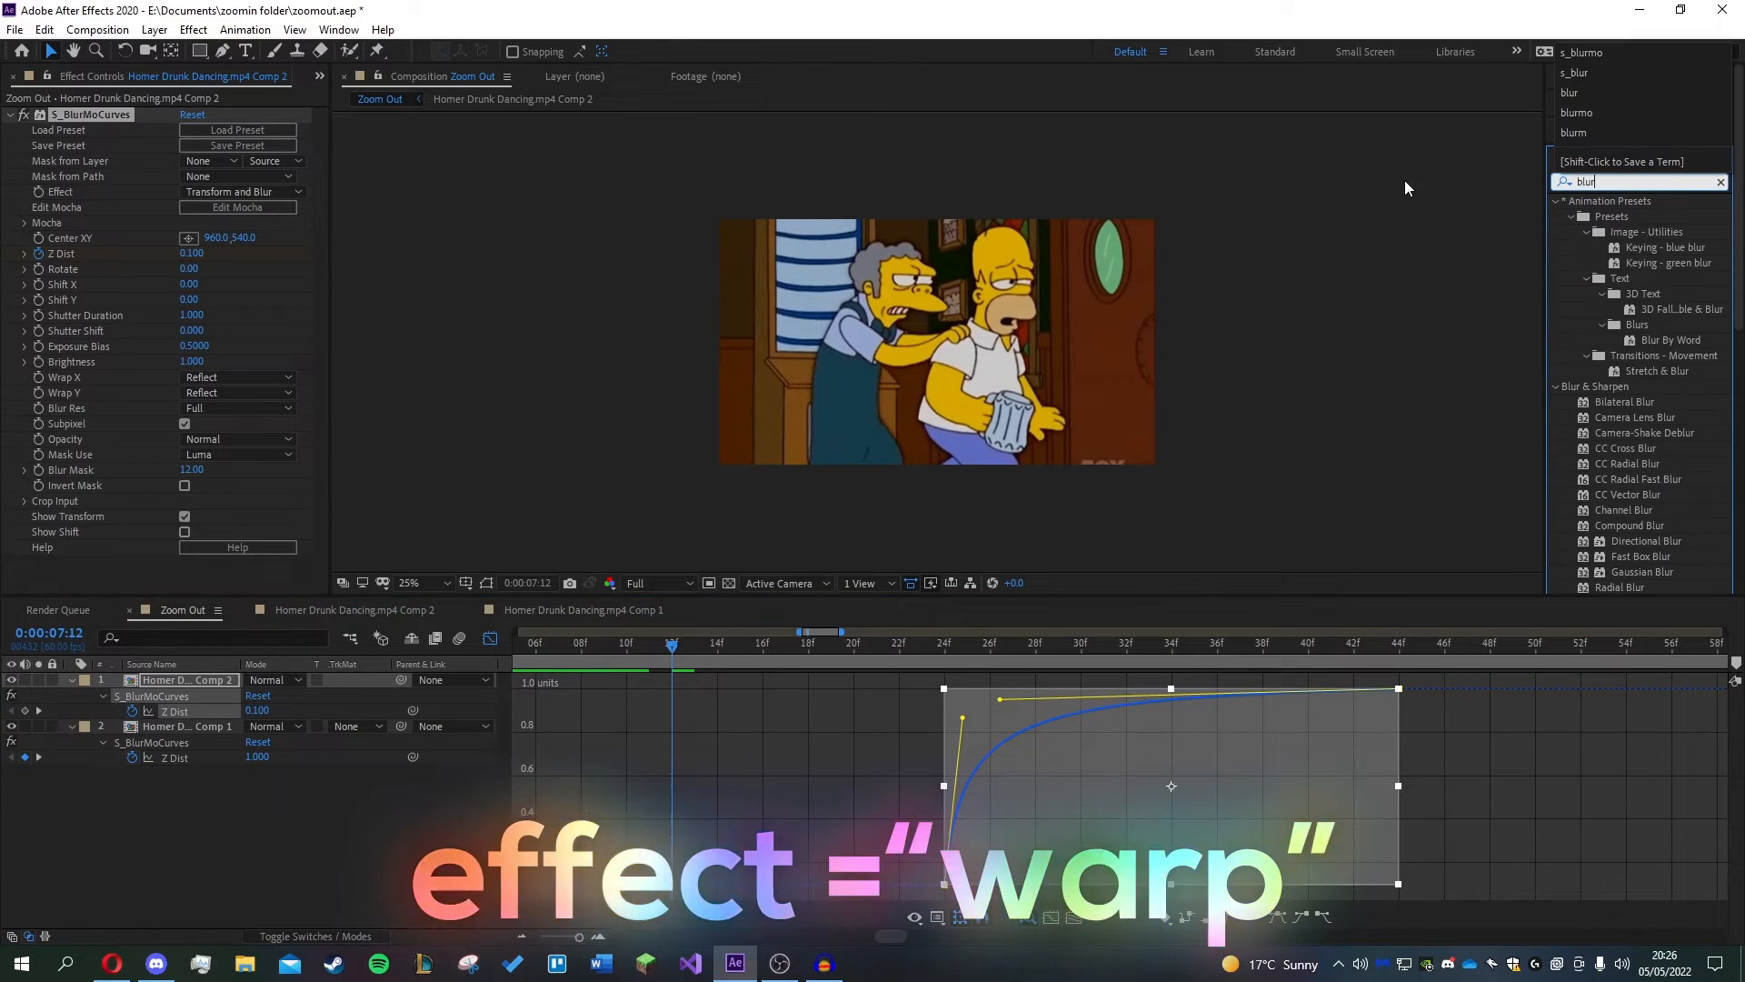
key(BackSpace)
key(BackSpace)
key(BackSpace)
key(BackSpace)
text(warp)
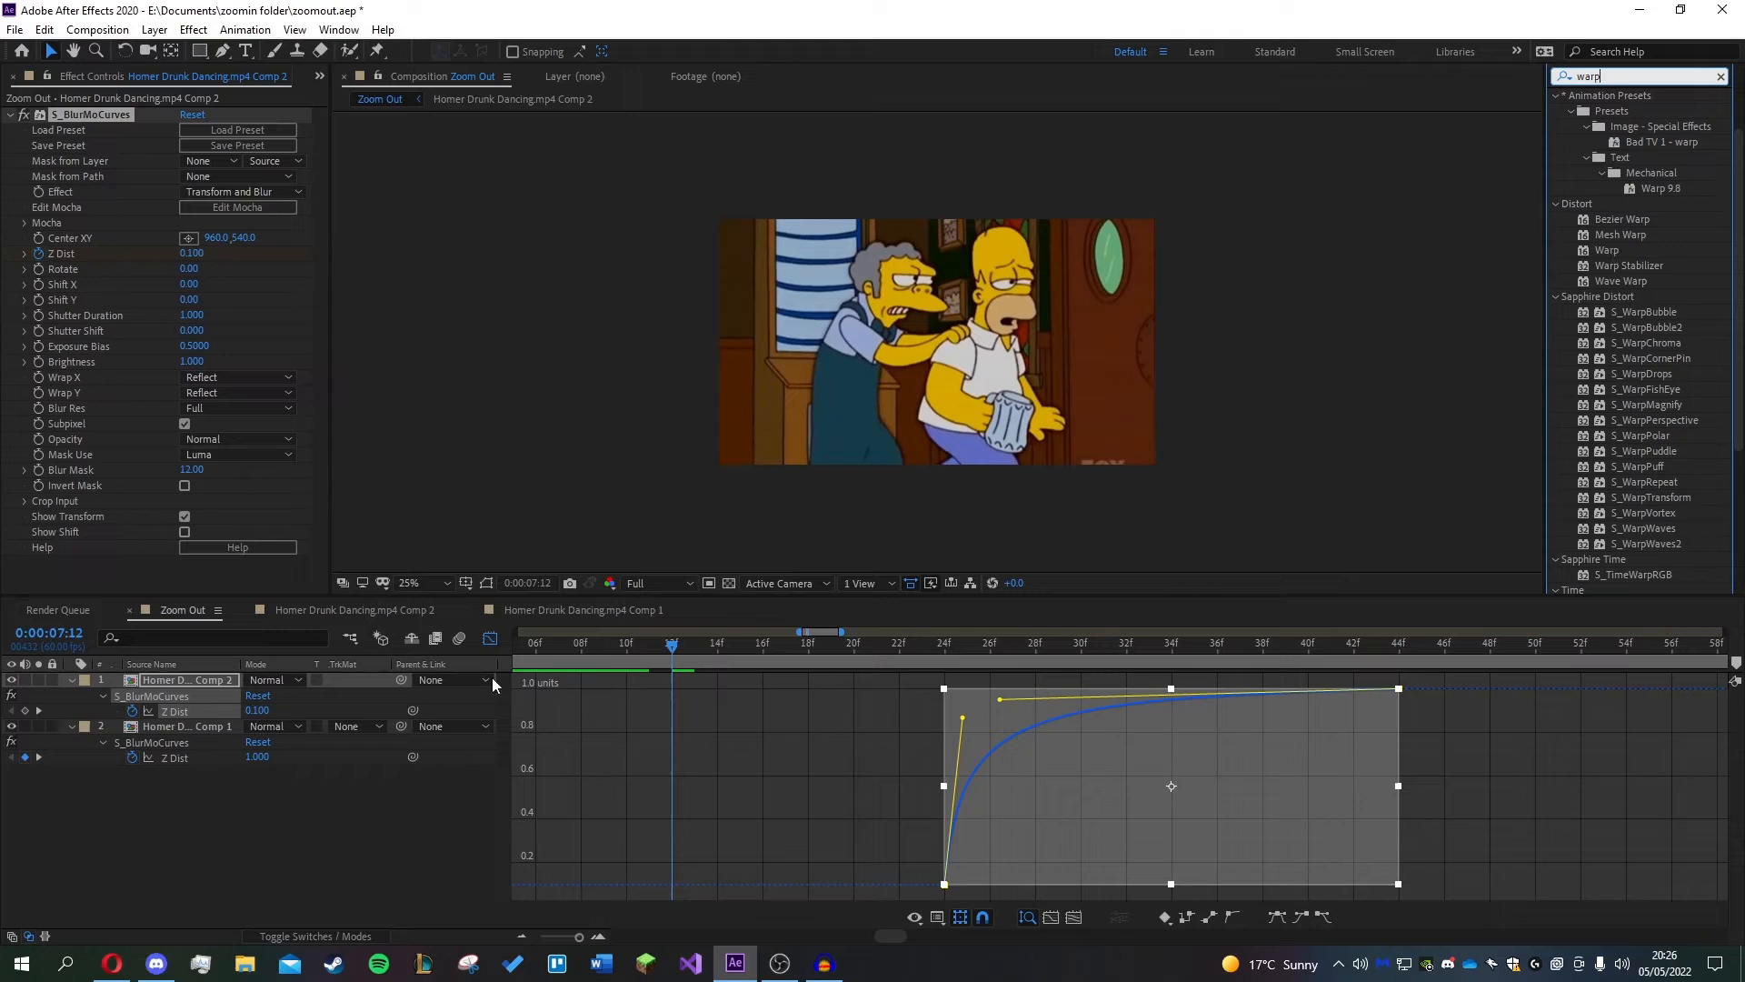
click(491, 640)
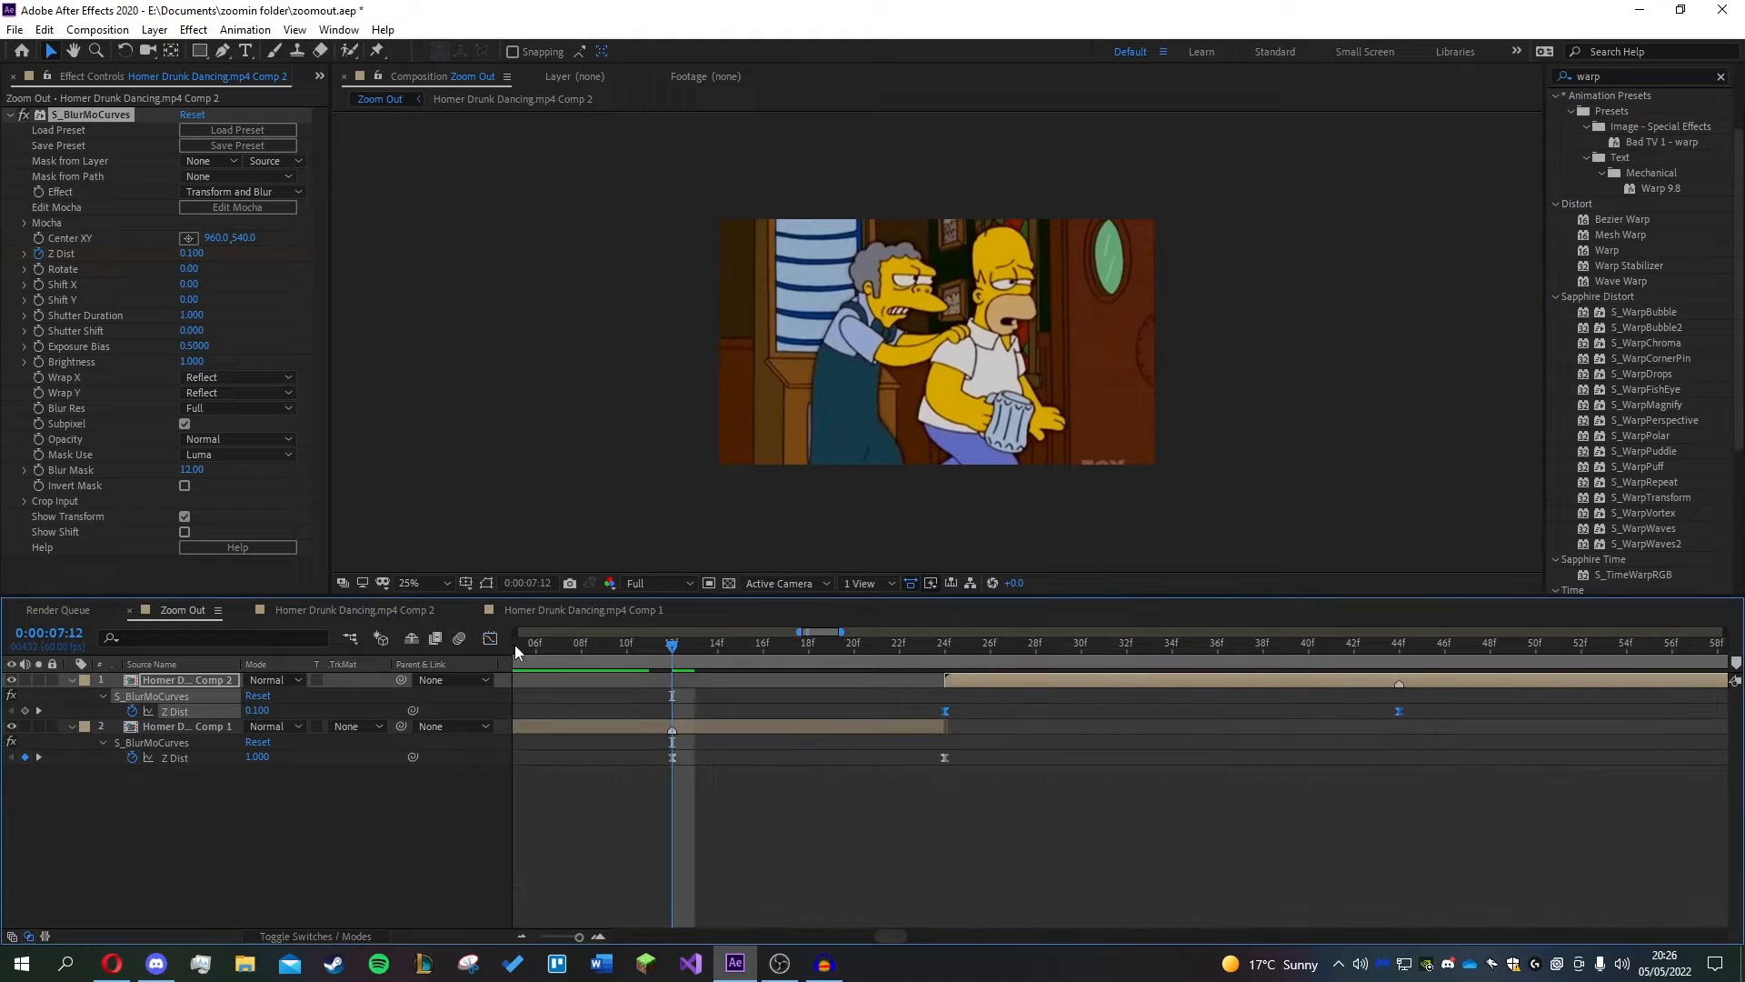
drag(1611, 255, 853, 725)
drag(1607, 250, 967, 679)
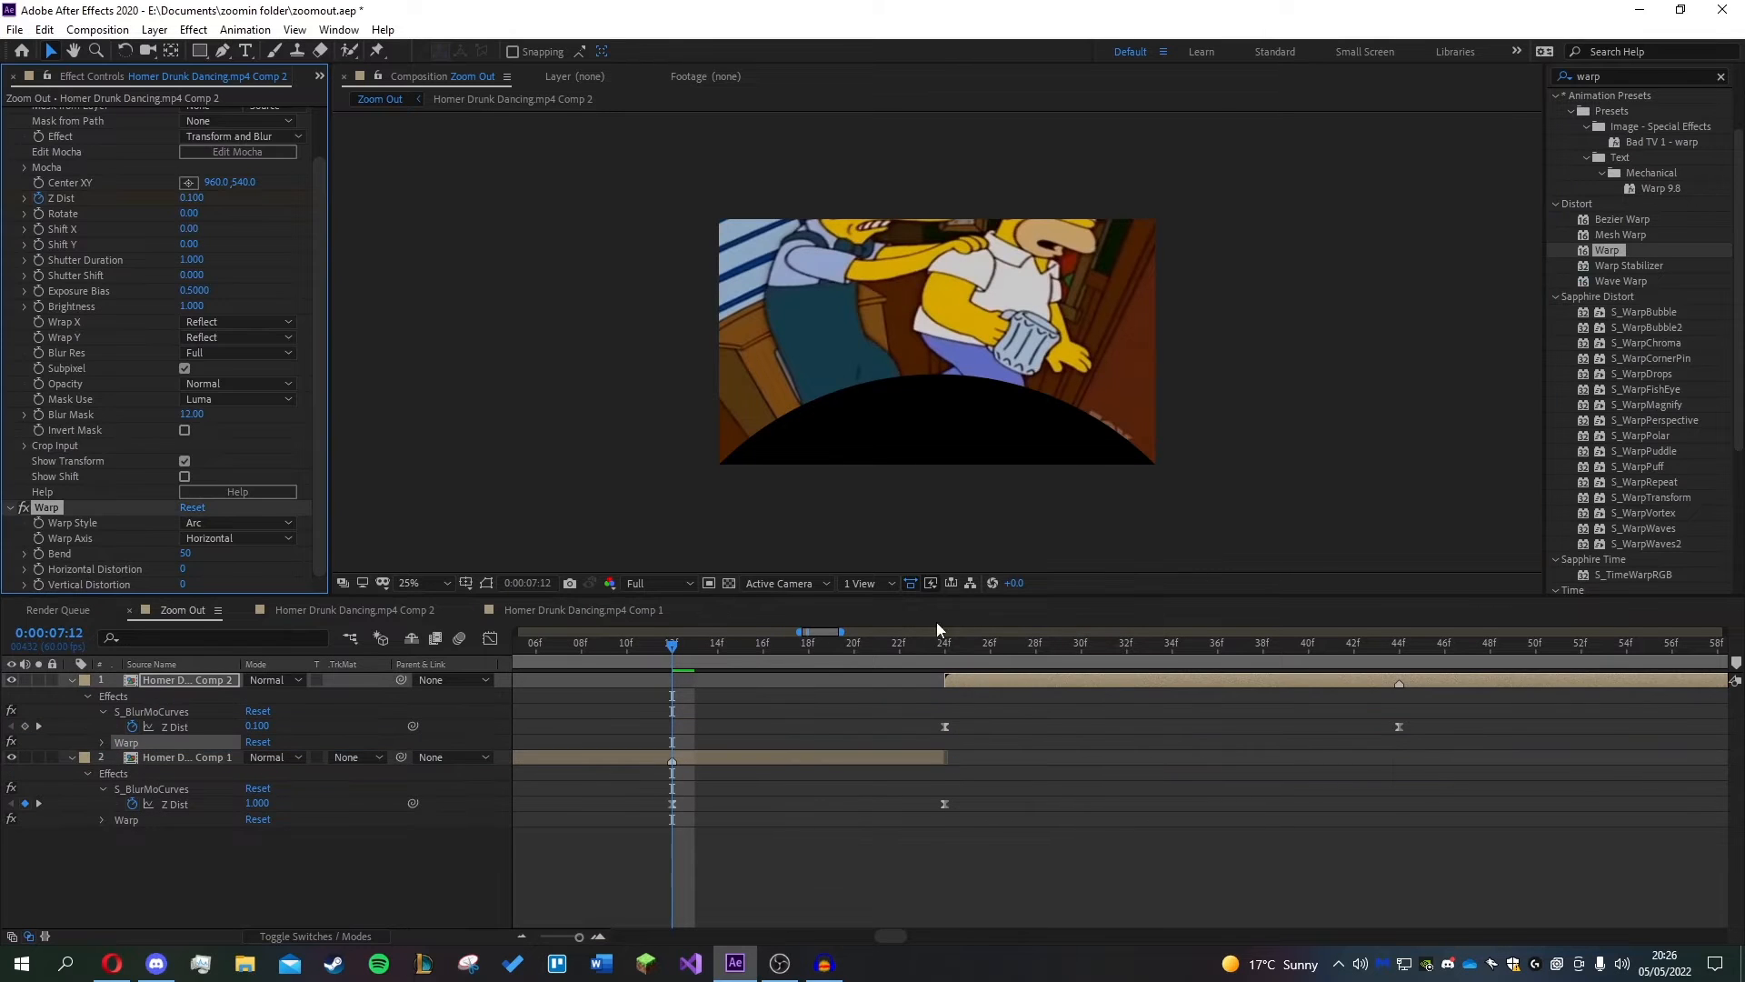
- Collapse S_BlurMoCurves on the Comp 1 layer and set its Warp Style to FishEye
click(791, 757)
scroll(265, 418, down, 1)
scroll(56, 243, up, 1)
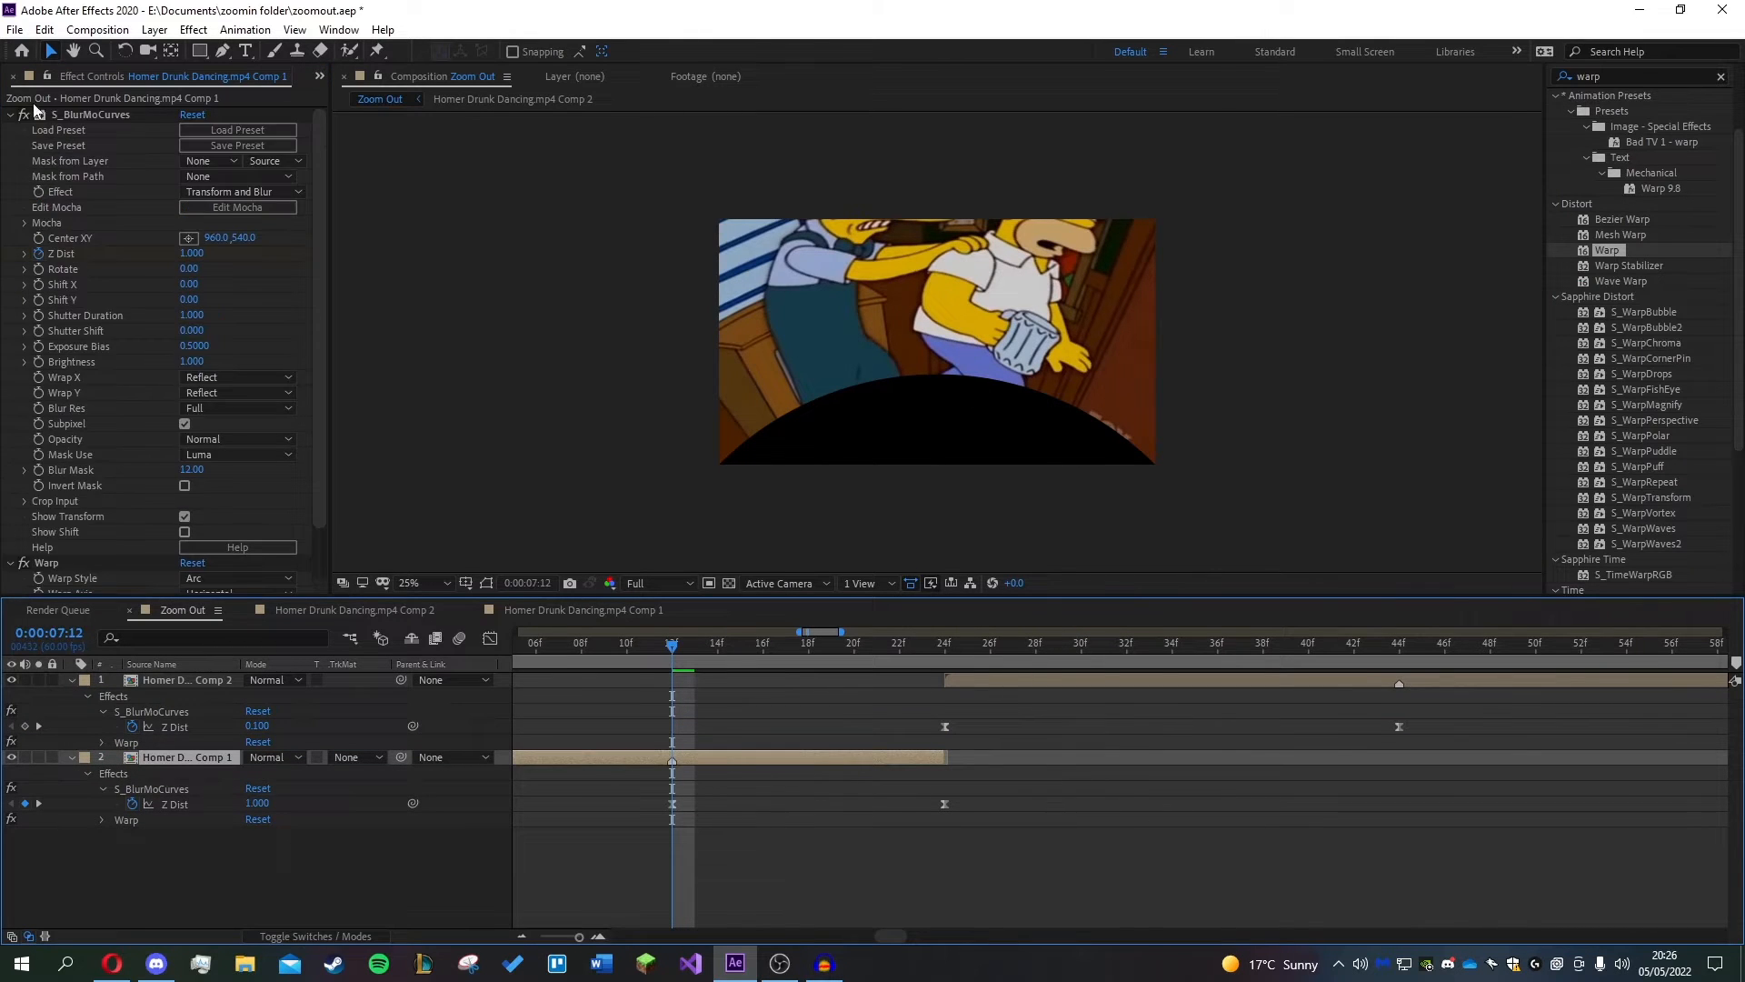
click(10, 116)
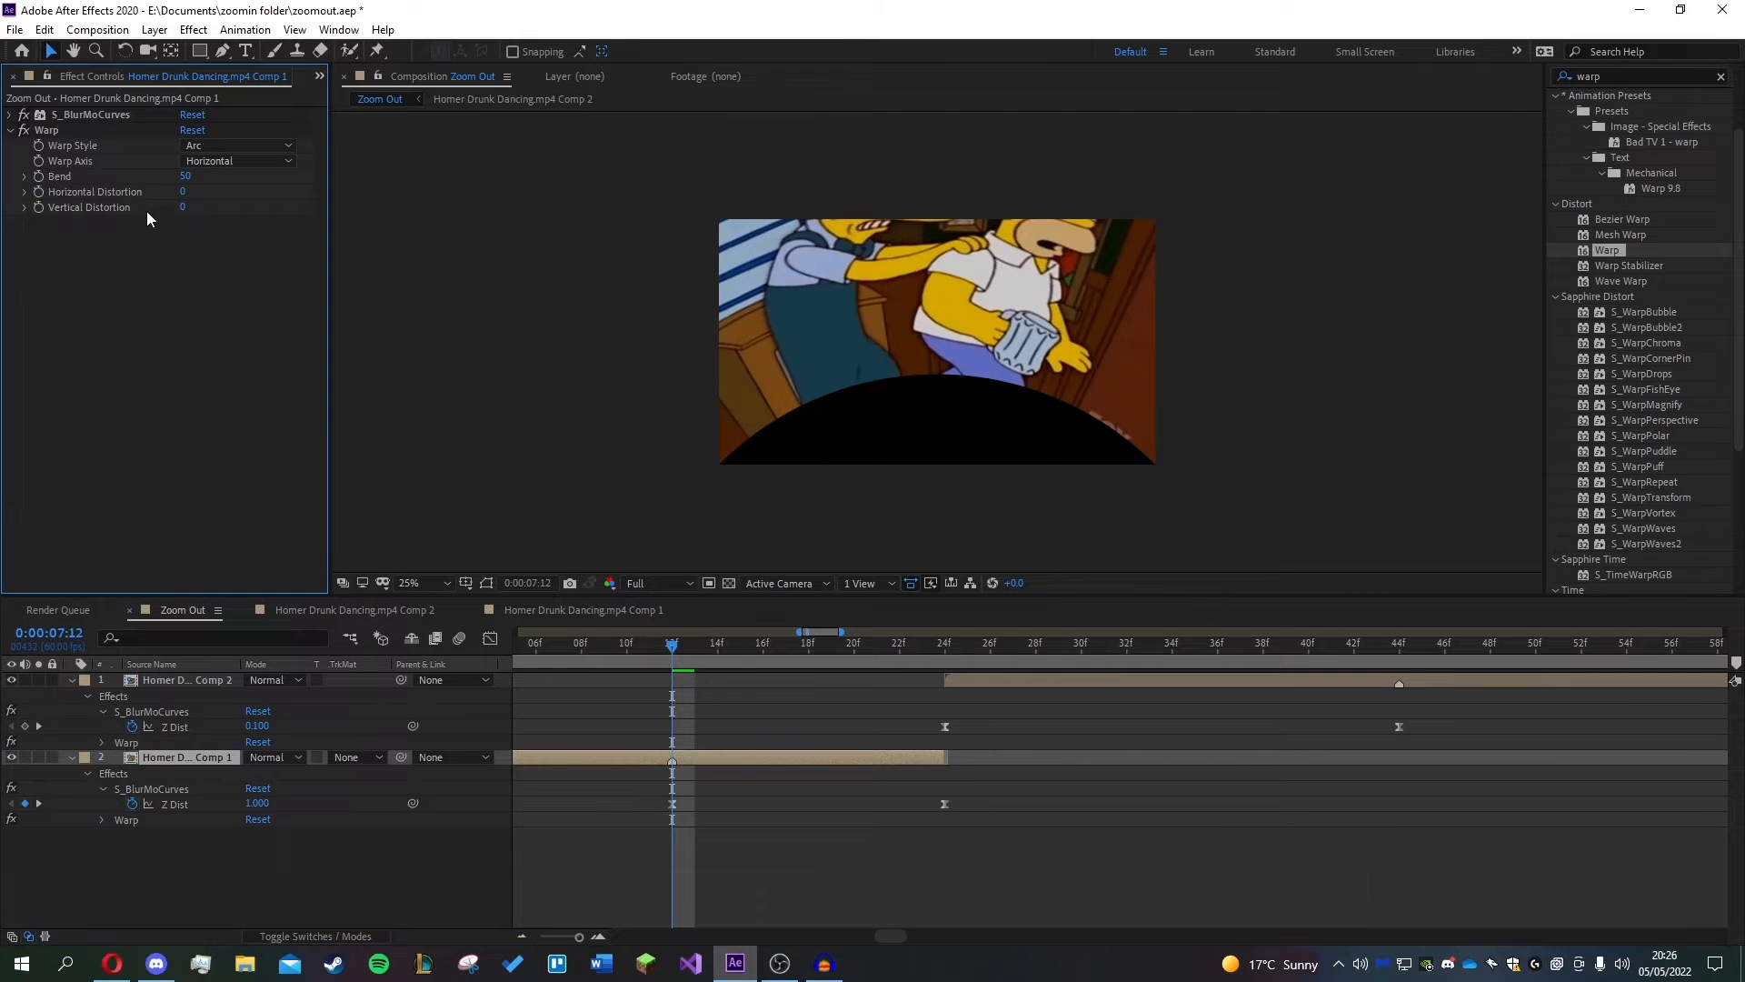
click(197, 149)
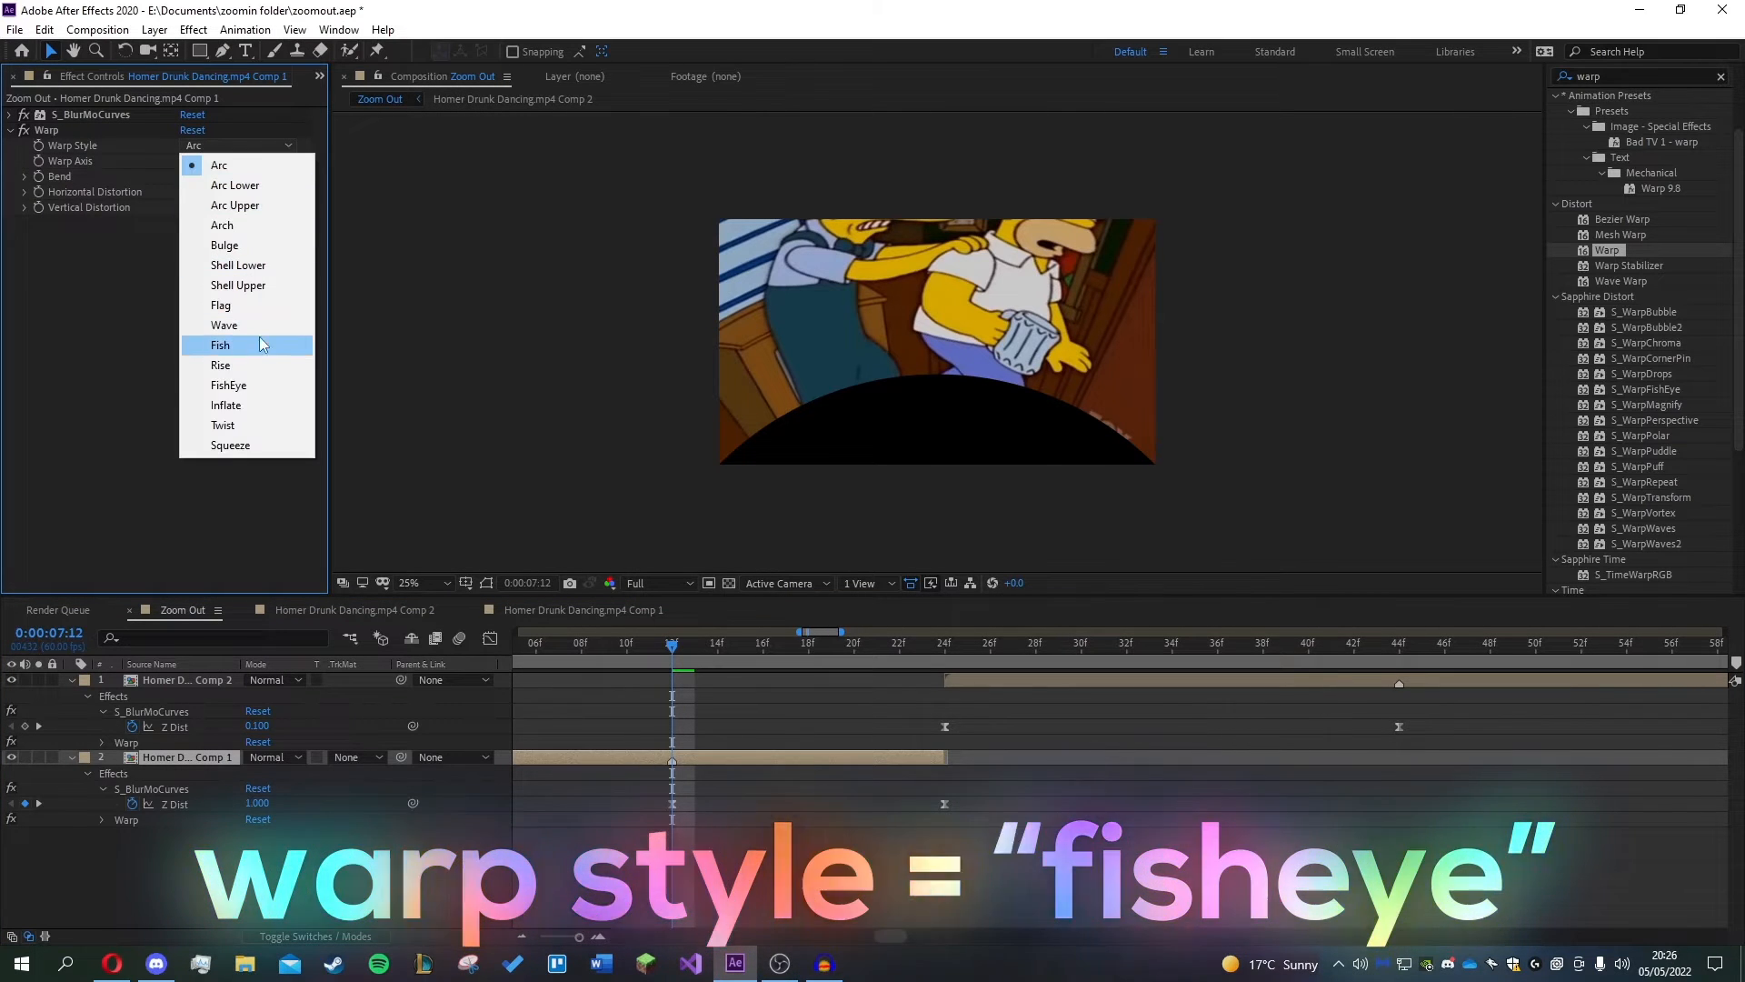
click(246, 385)
- Set the Comp 2 layer's Warp Style to FishEye as well
click(1004, 684)
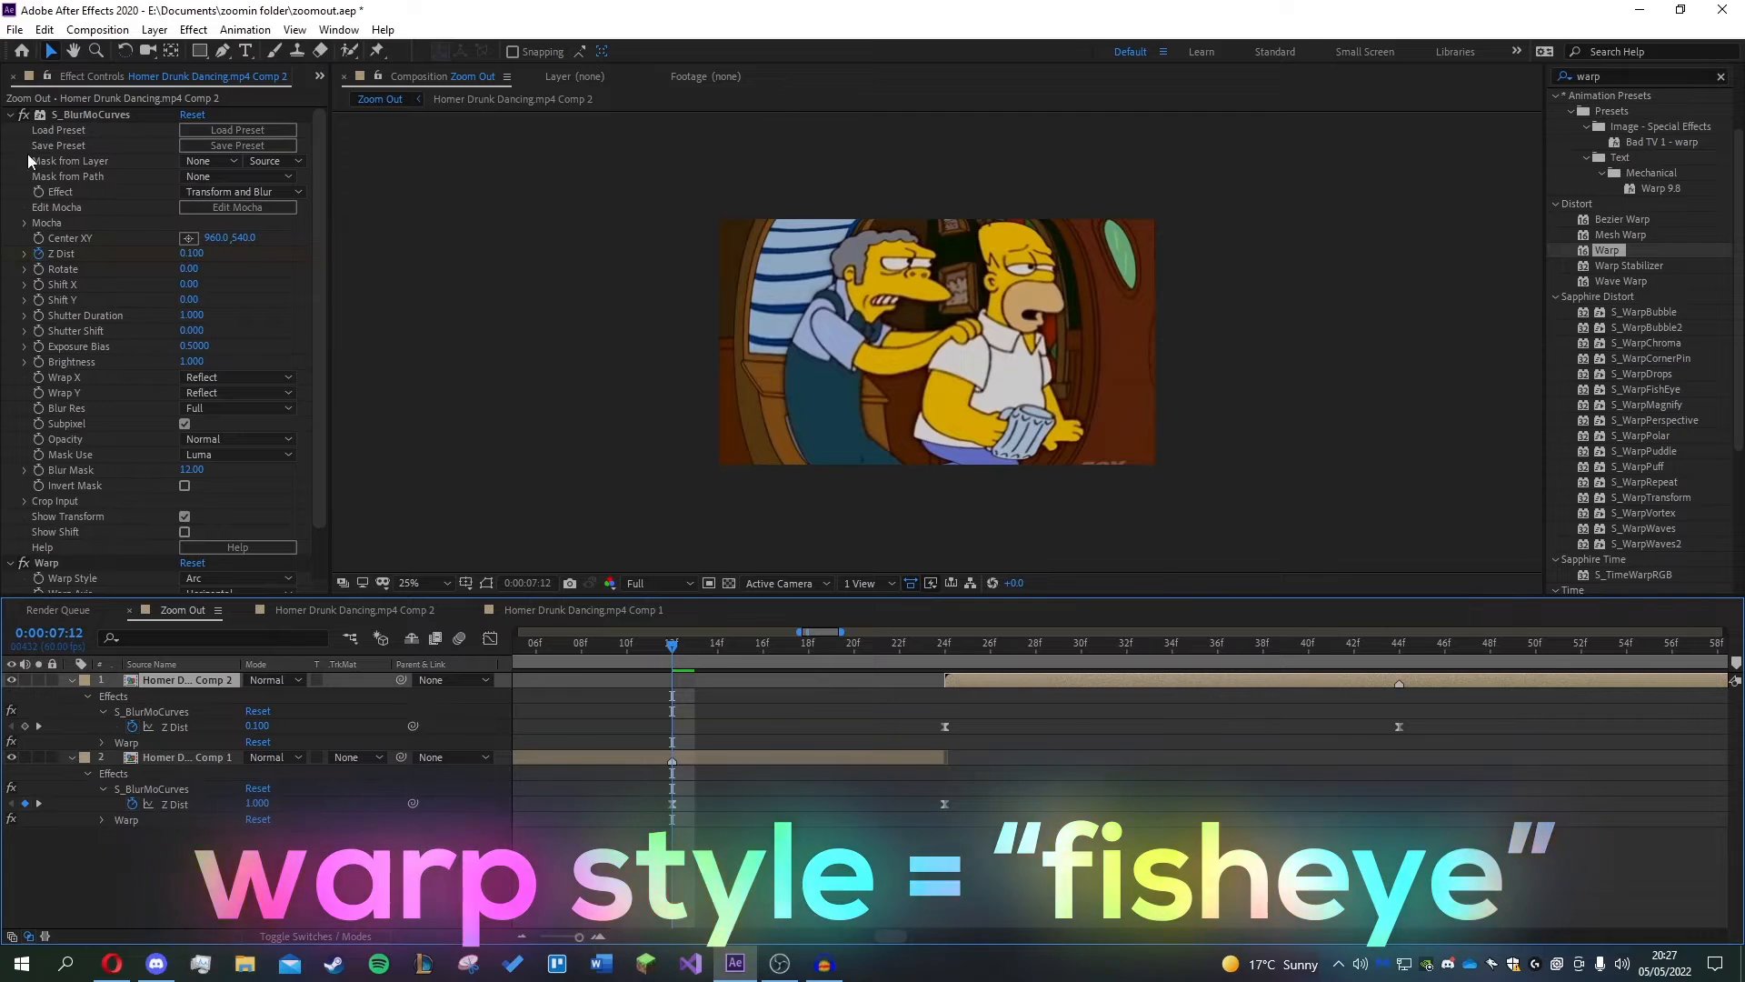
click(10, 115)
click(238, 147)
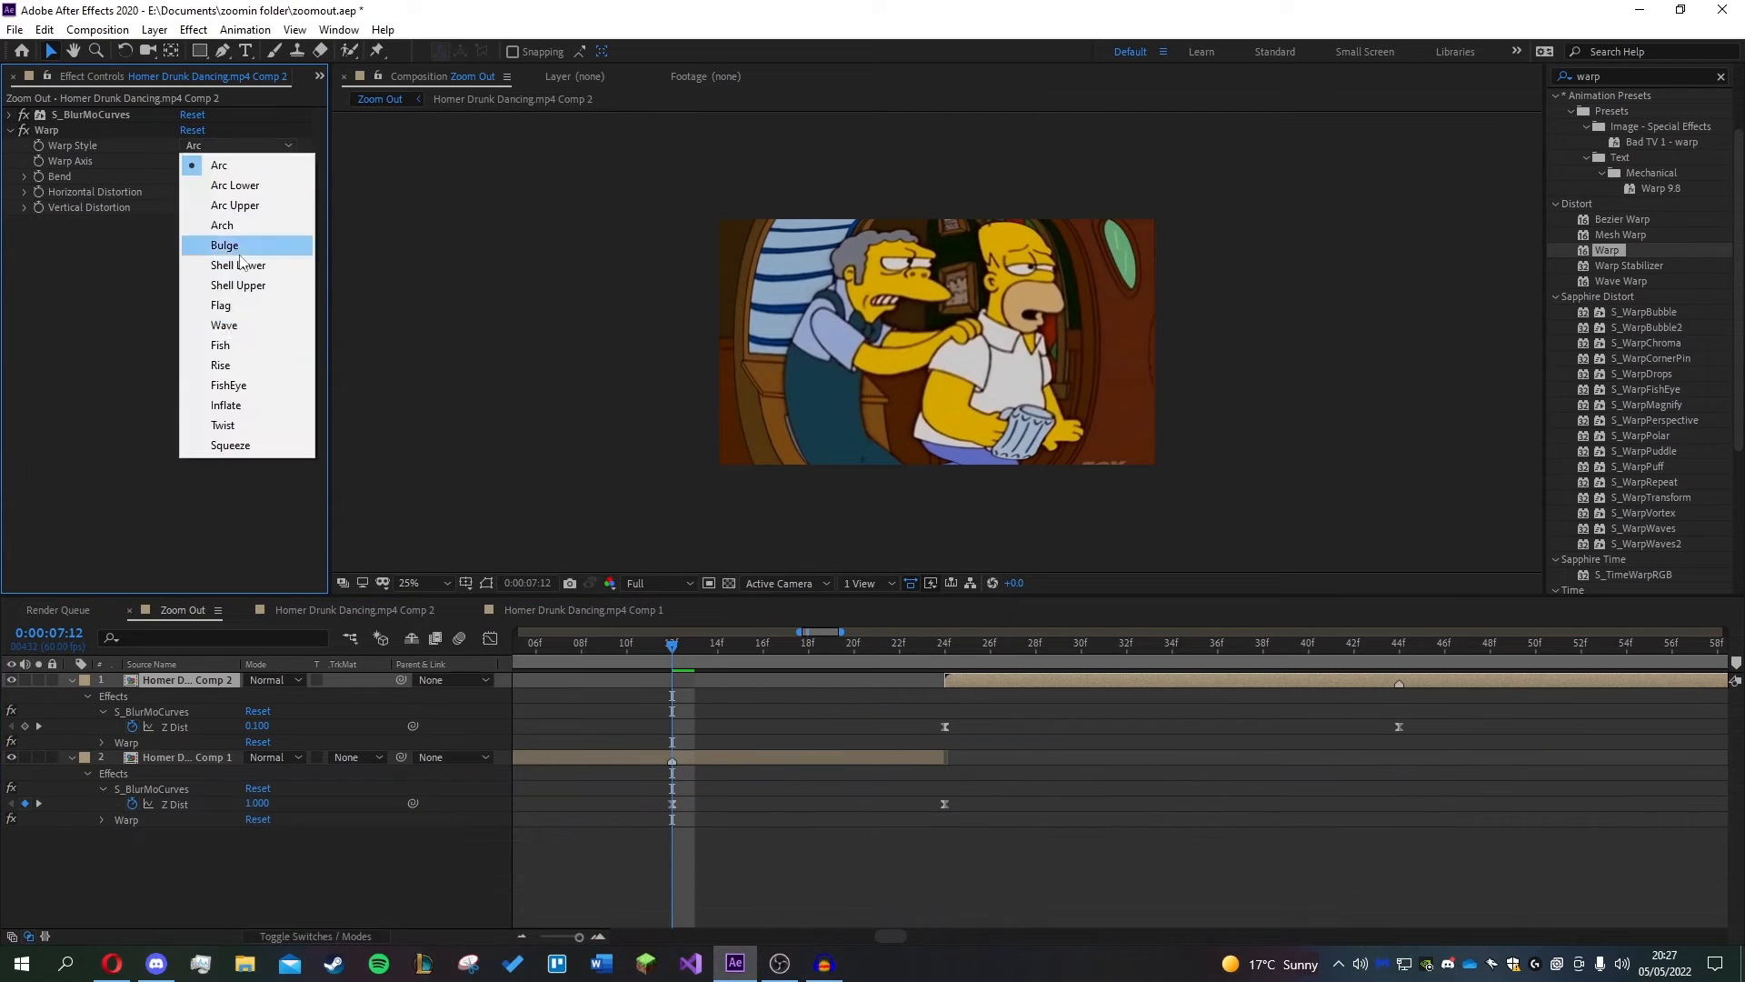
click(252, 386)
- Keyframe Comp 1's Warp Bend at 0 at its layer marker, 0:00:07:12, and reveal the layer's keyframed properties
click(753, 758)
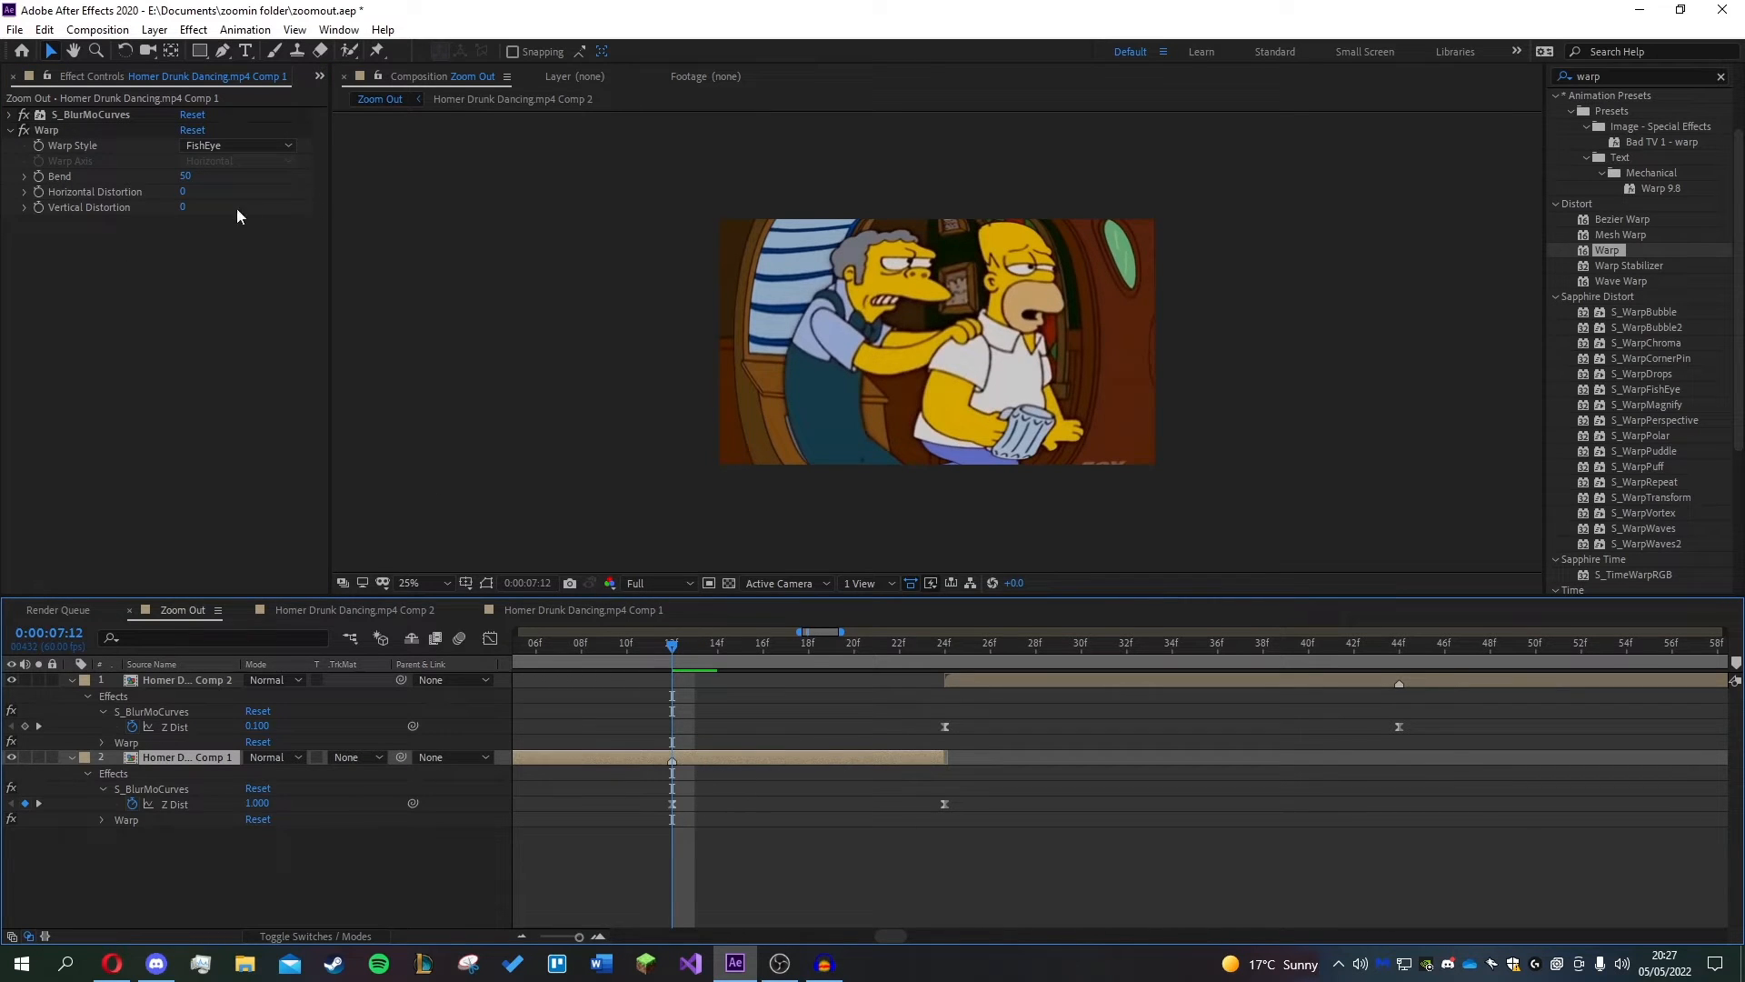
scroll(740, 767, up, 1)
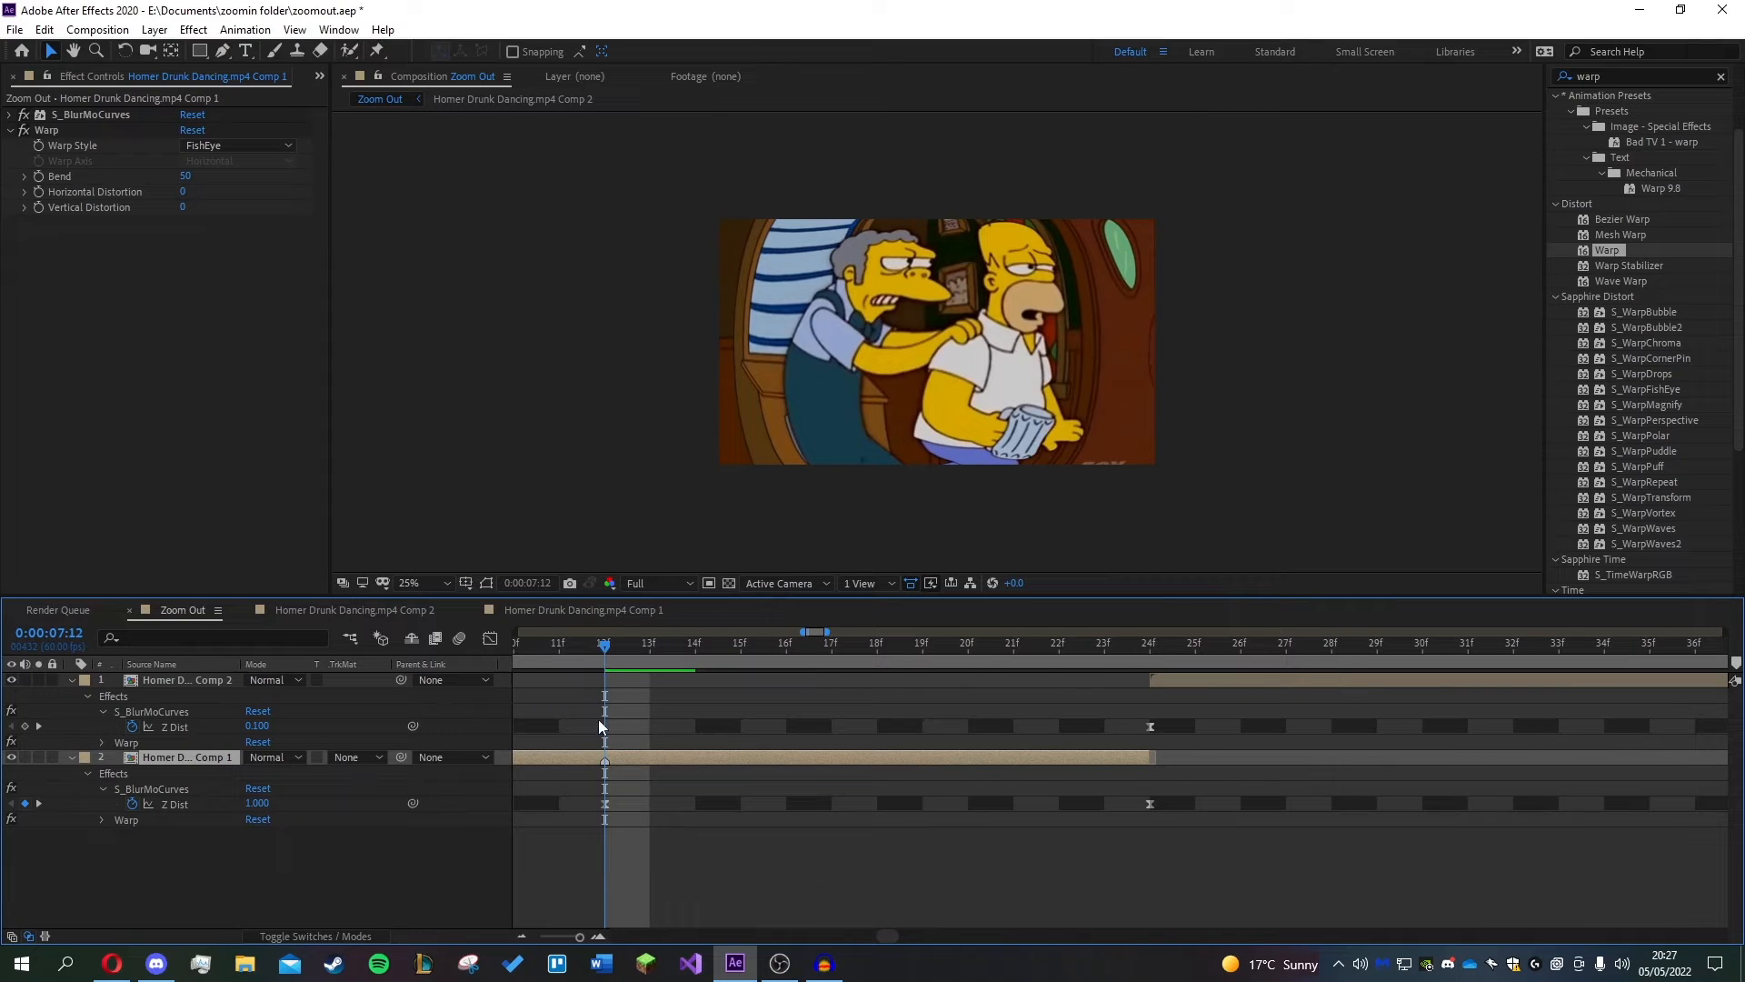
click(46, 179)
click(186, 179)
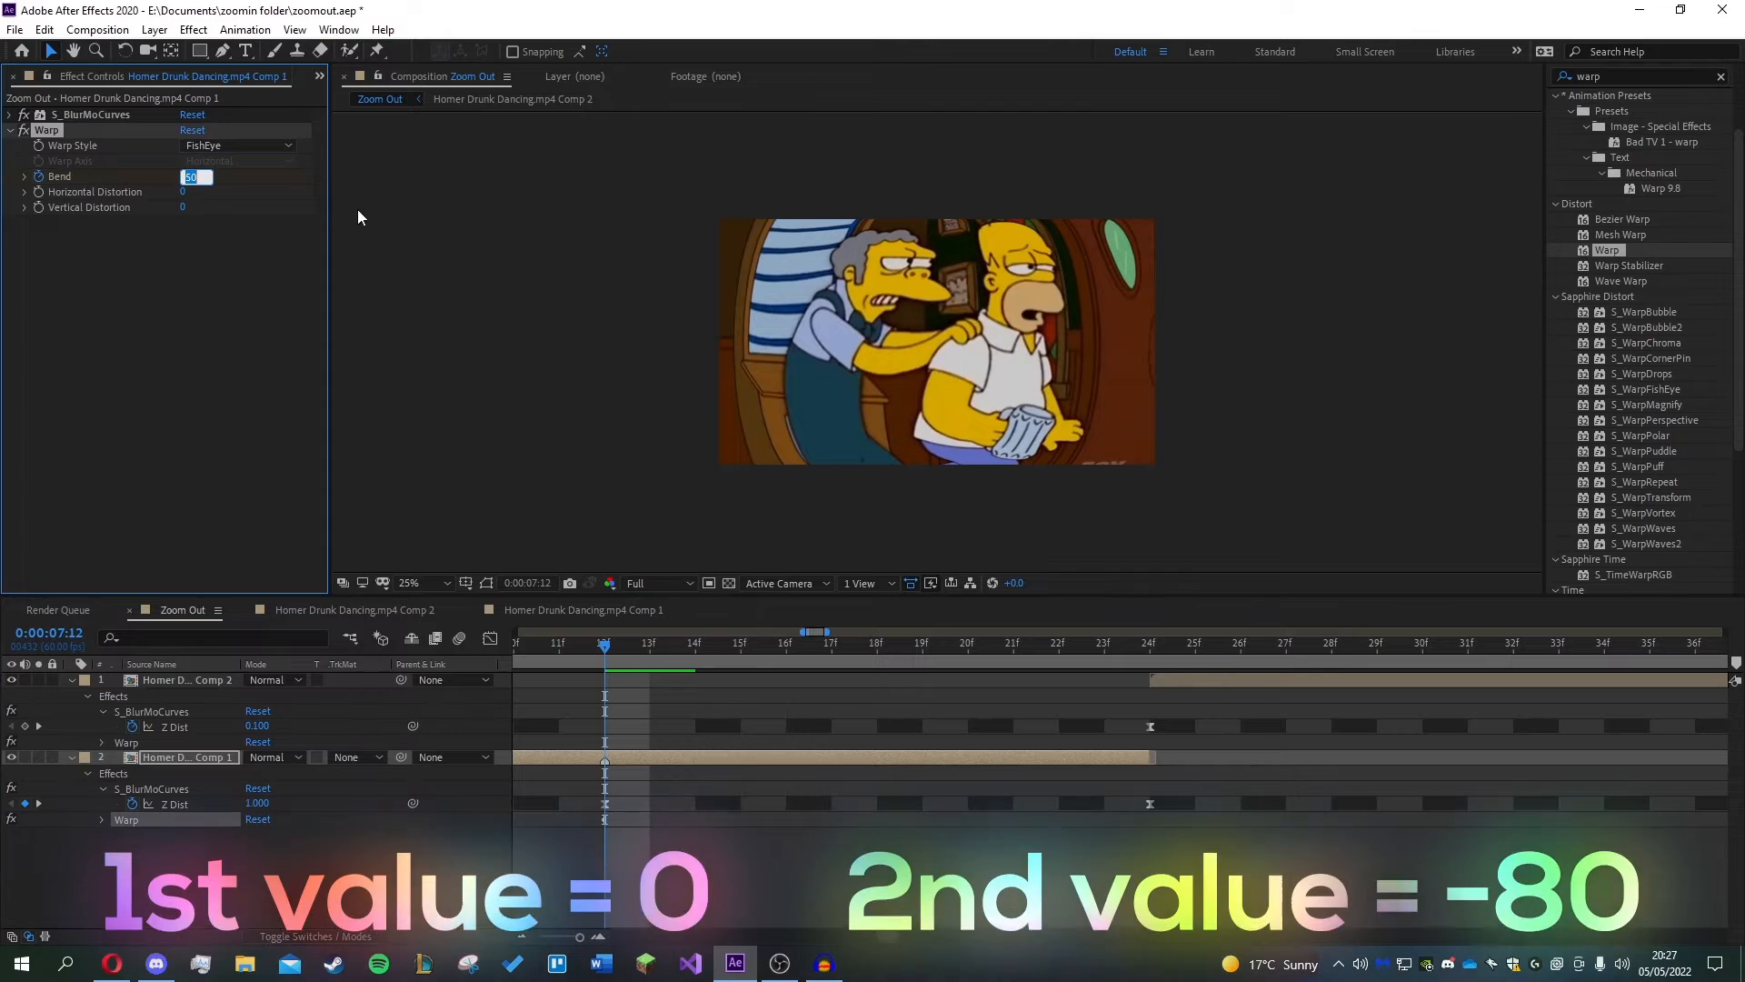
text(0)
key(Return)
key(u)
key(u)
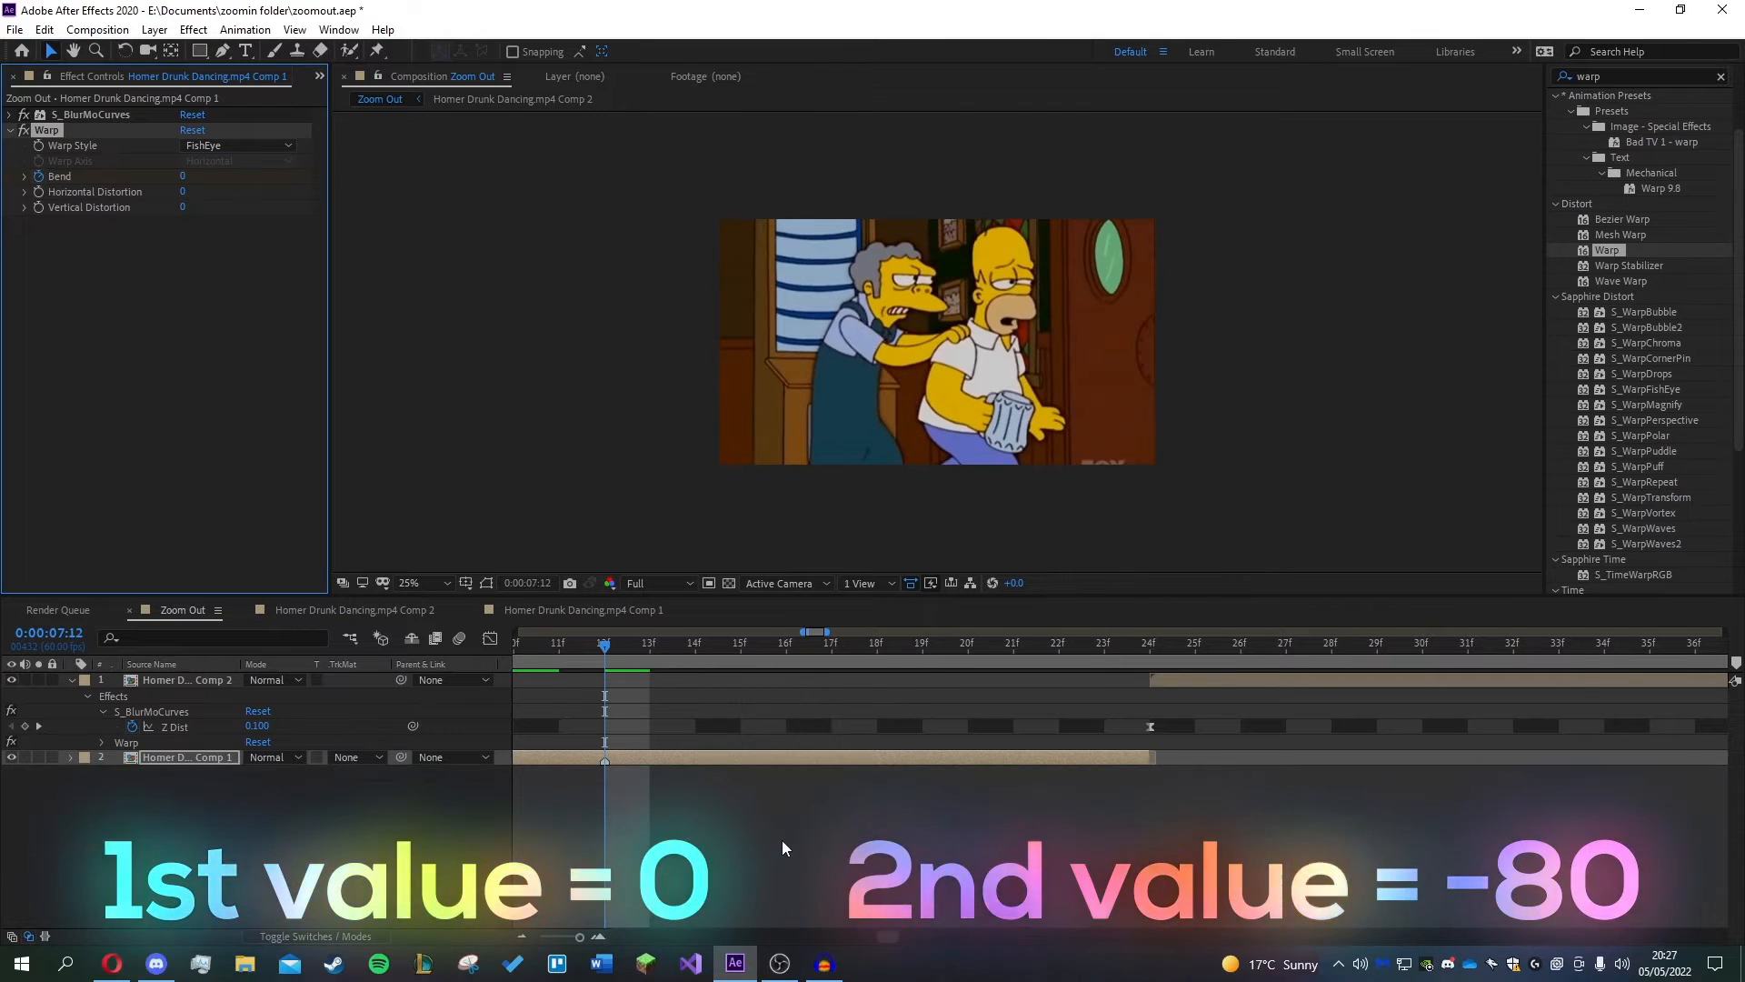
- Keyframe Comp 1's Warp Bend at -80 at the cut, 0:00:07:24
click(815, 849)
drag(609, 646, 1147, 668)
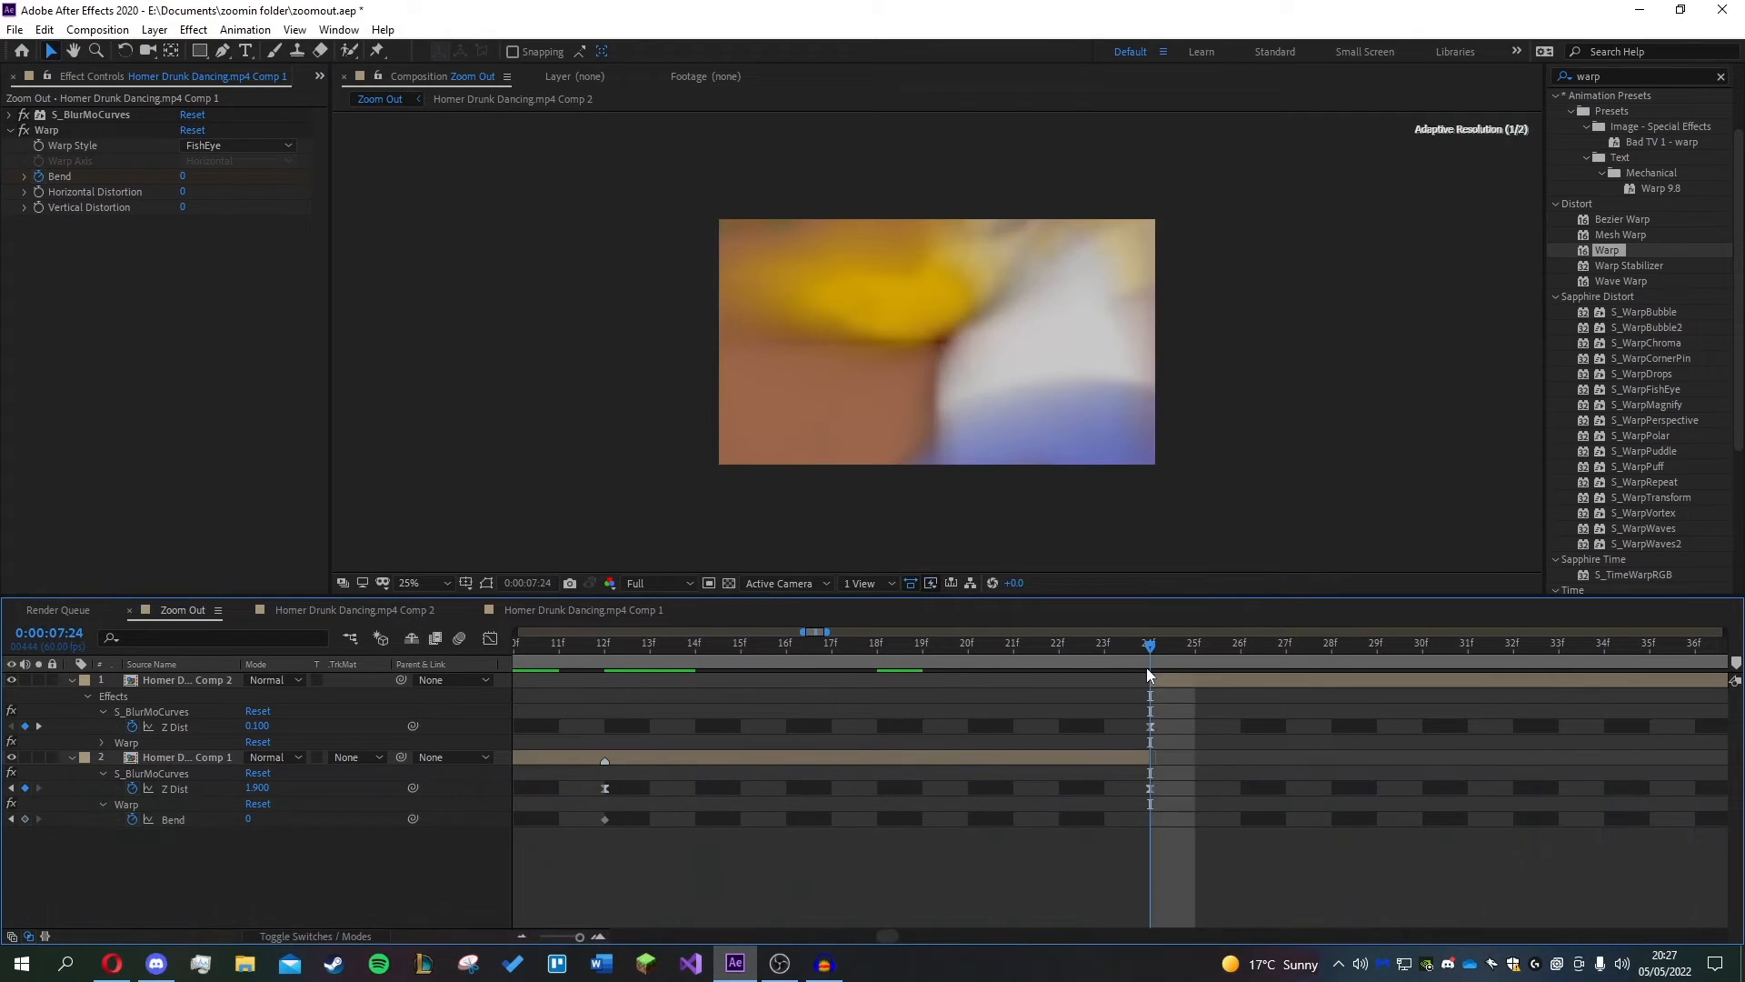
click(26, 819)
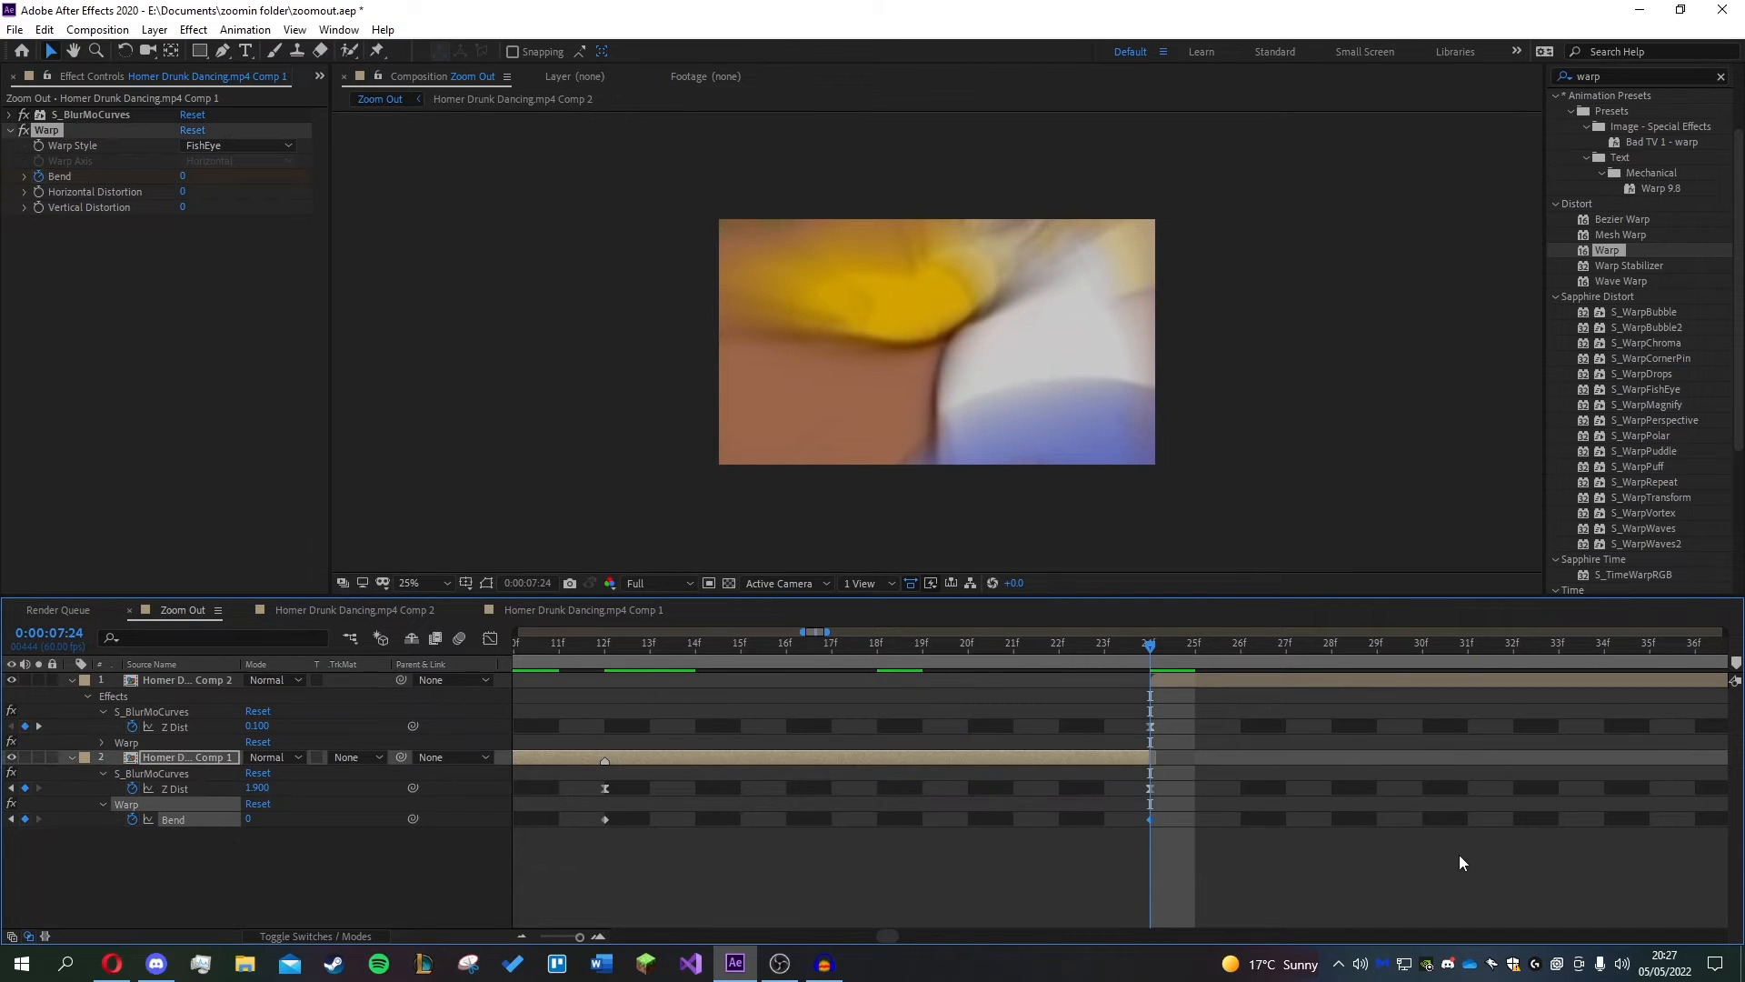
click(182, 176)
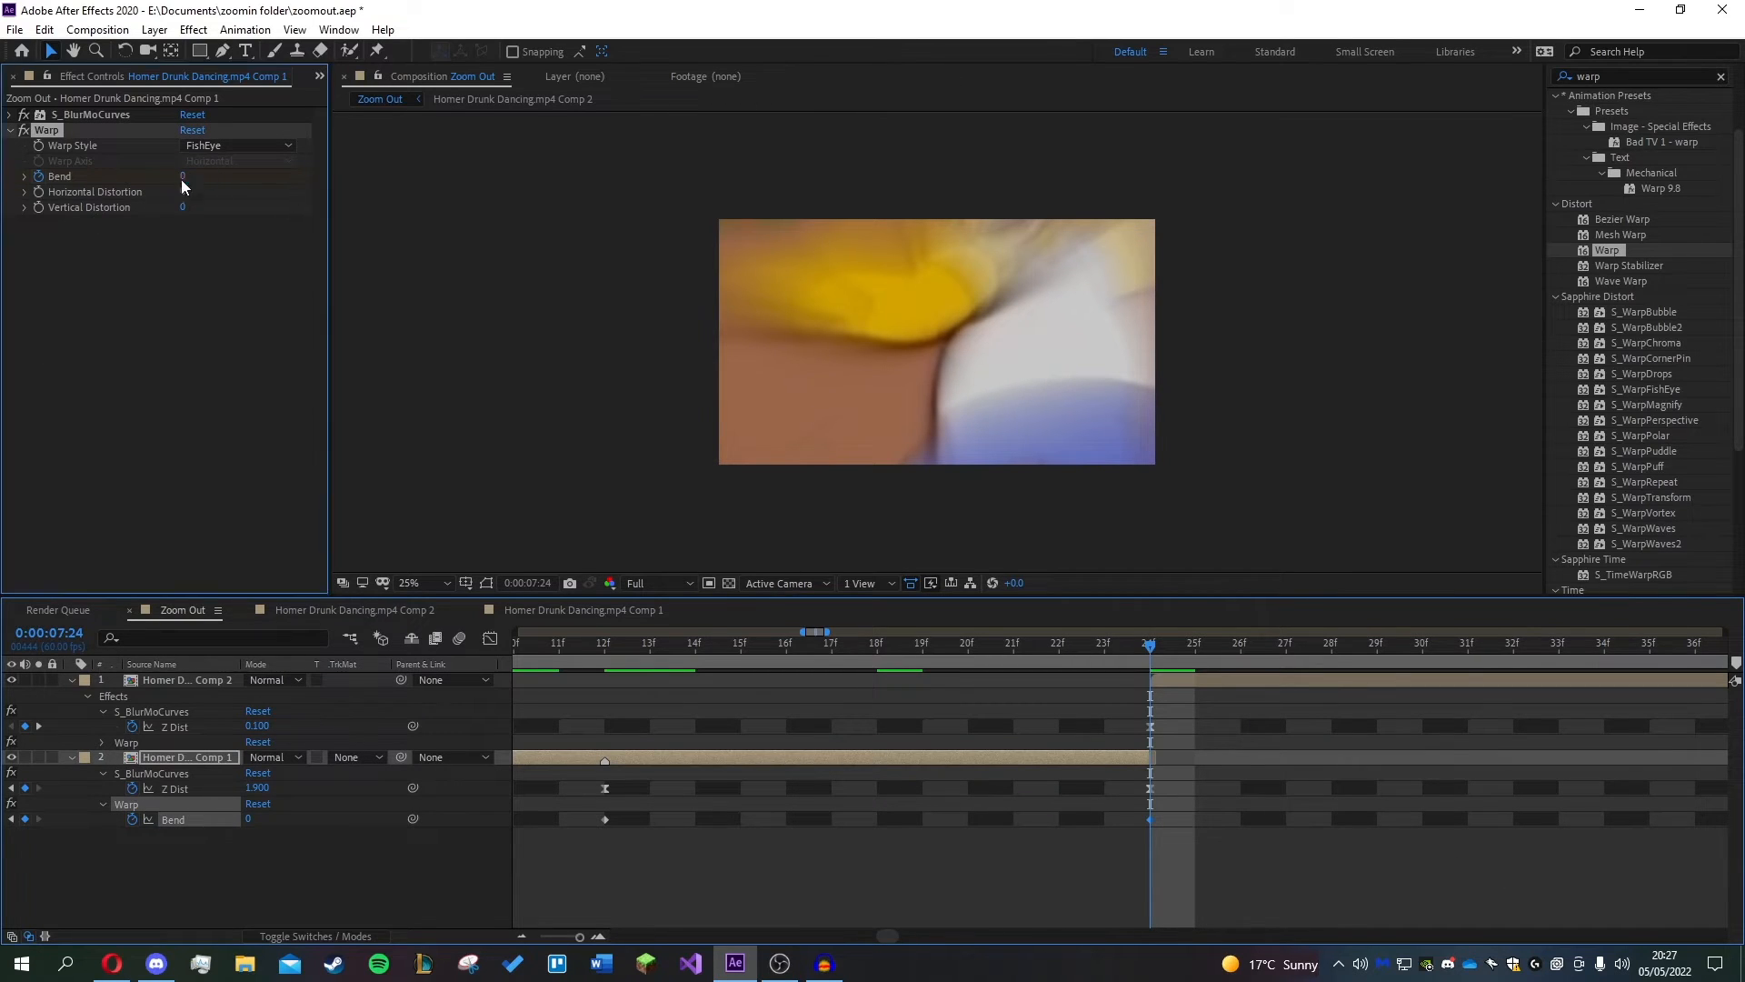
text(-80)
key(Return)
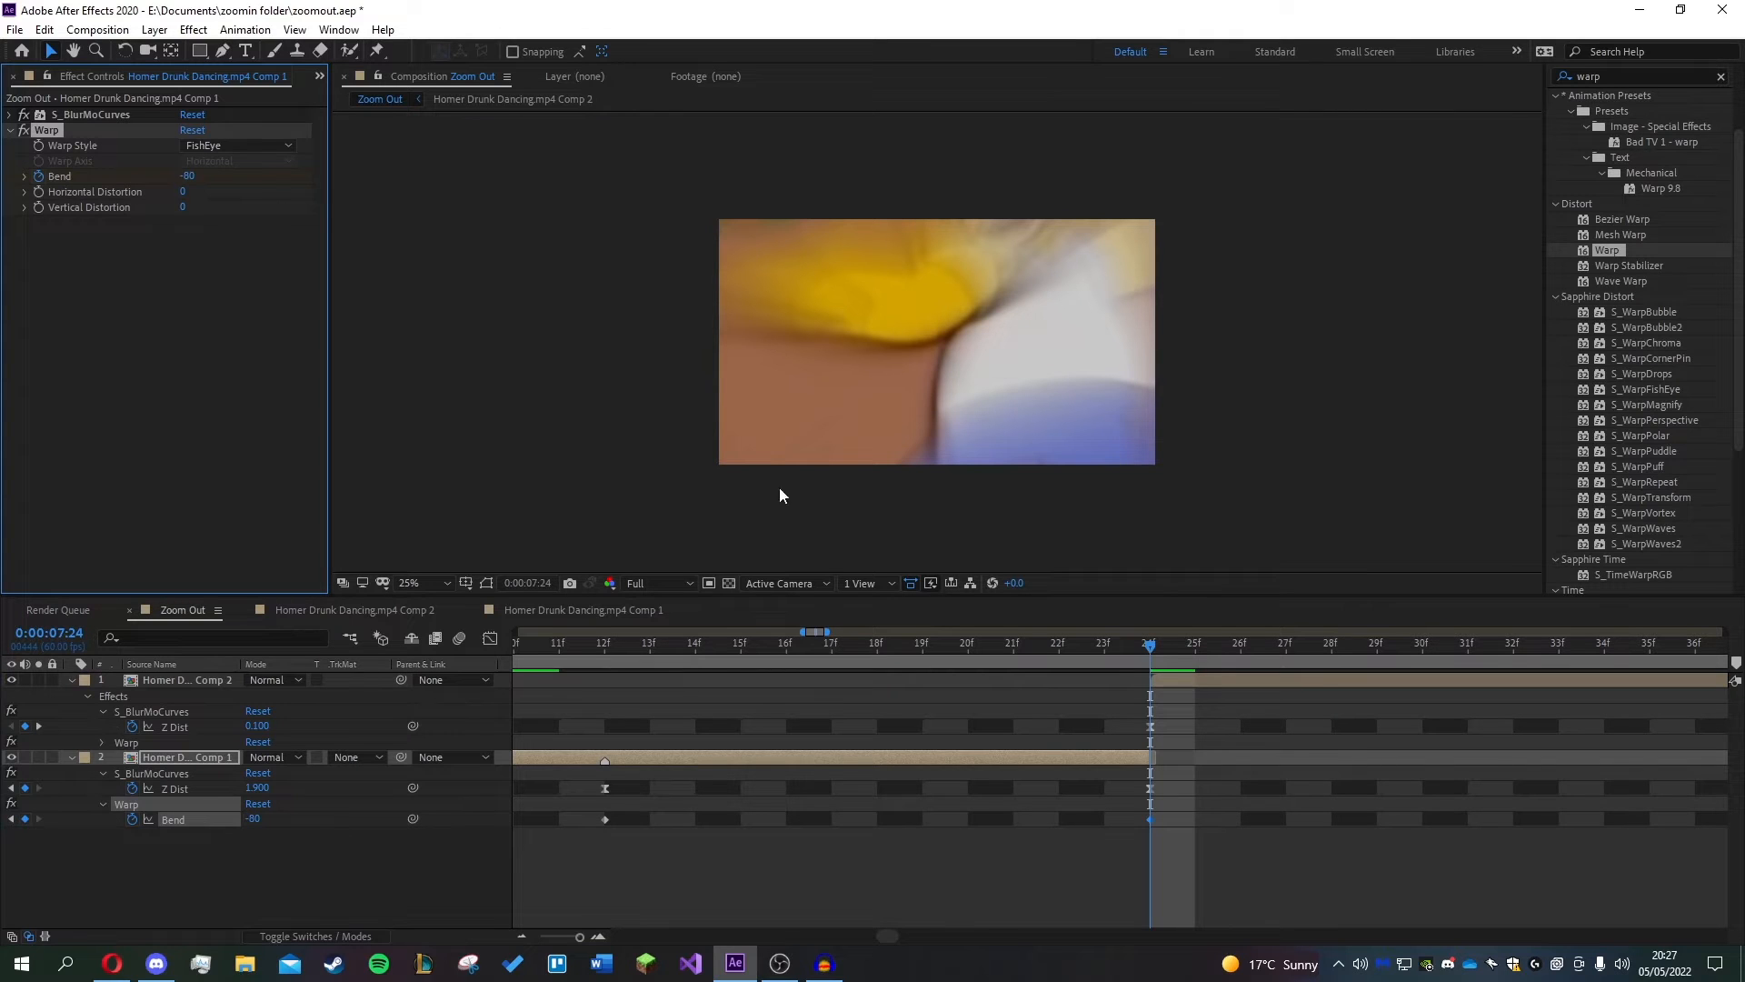
- Keyframe Comp 2's Warp Bend at -80 at the layer's start, 0:00:07:24
scroll(1377, 793, down, 2)
click(1335, 679)
scroll(1403, 742, up, 1)
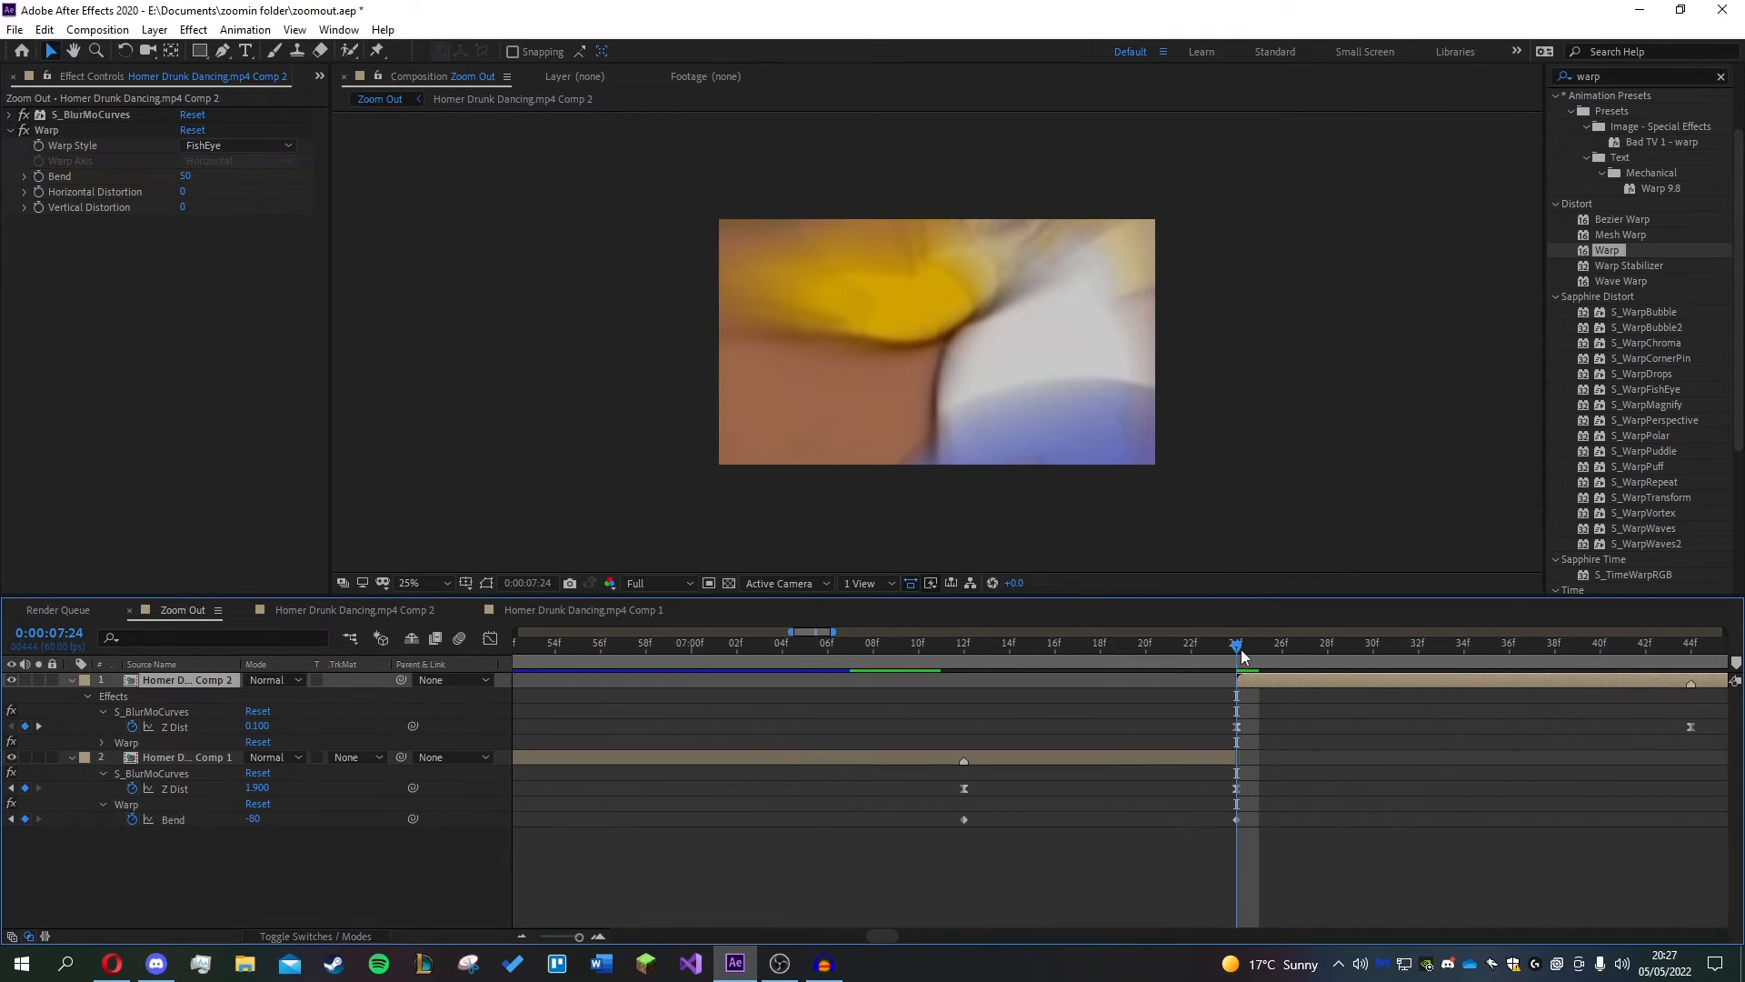
scroll(1242, 657, up, 1)
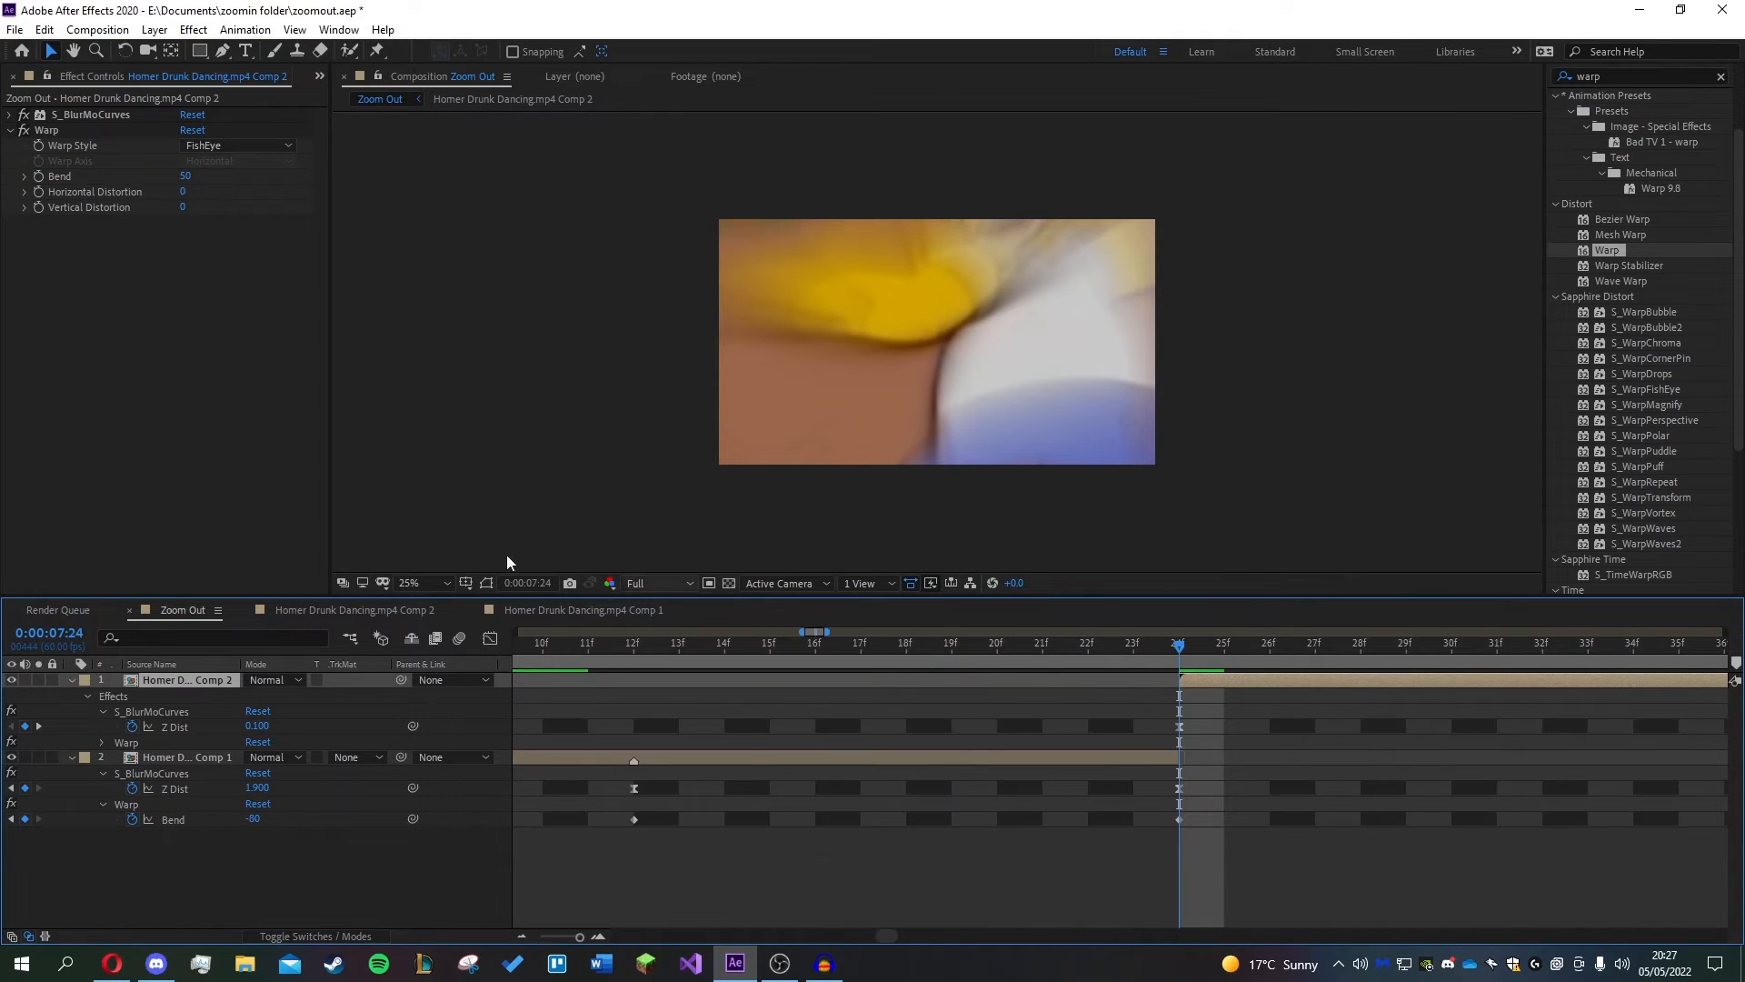
click(38, 176)
click(186, 177)
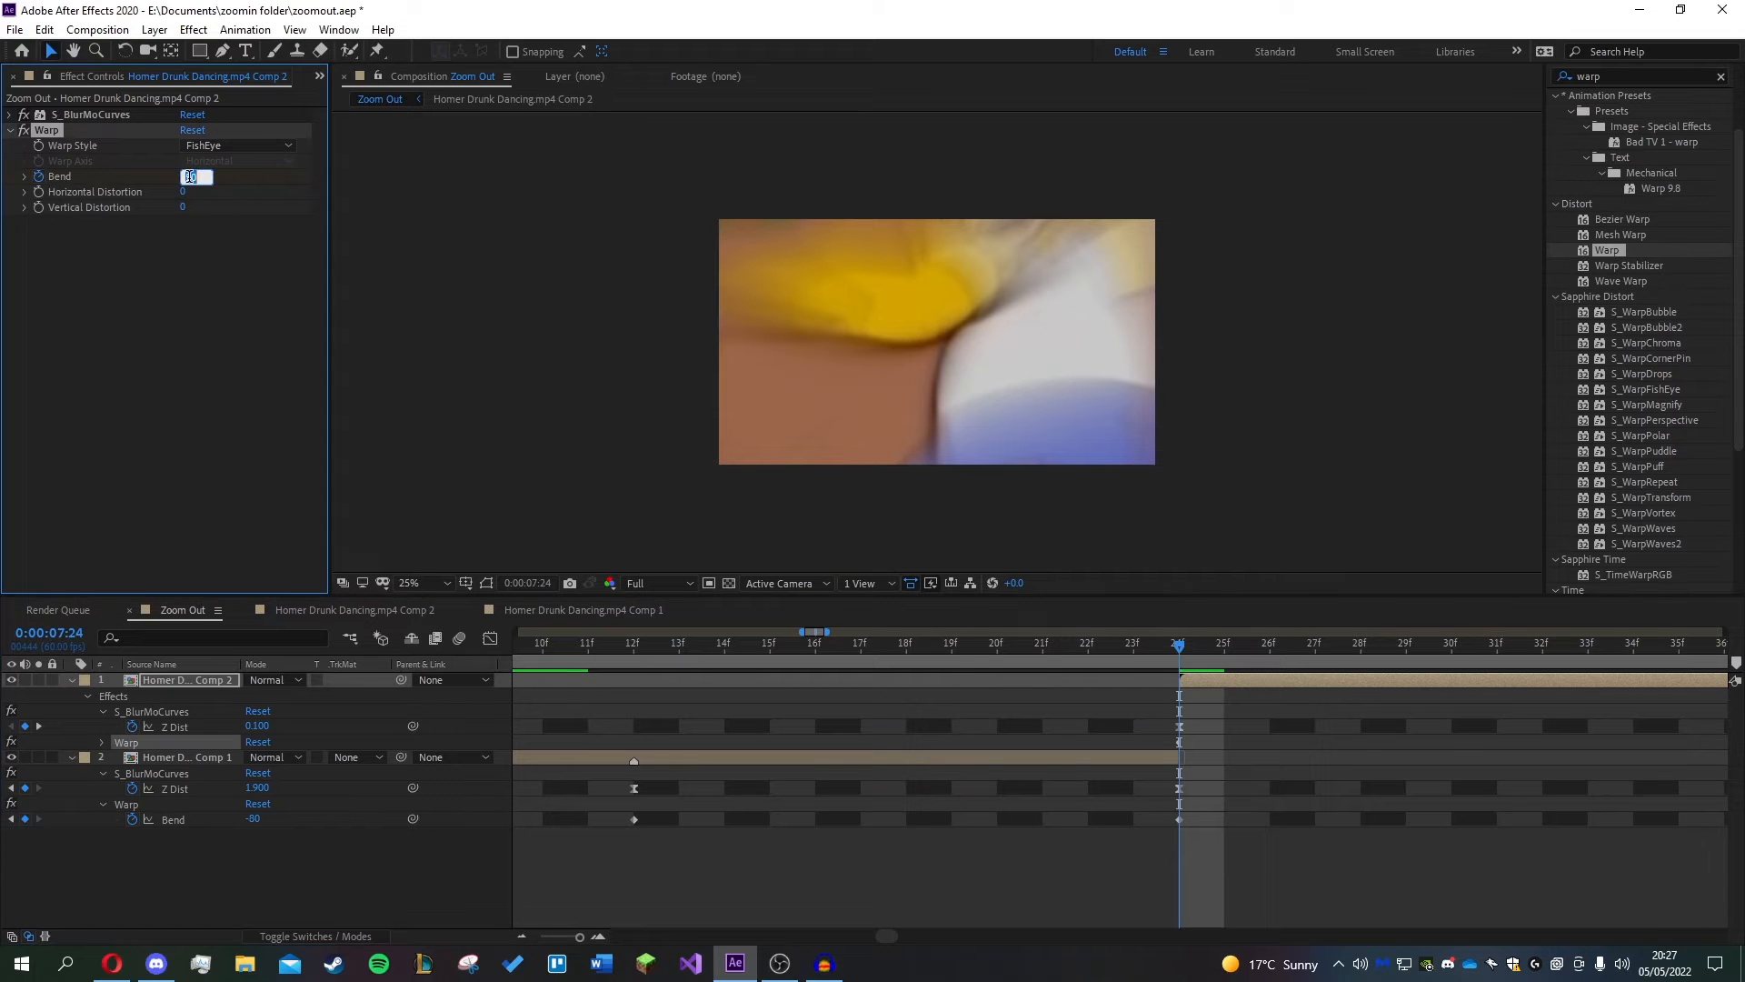
text(-80)
key(Return)
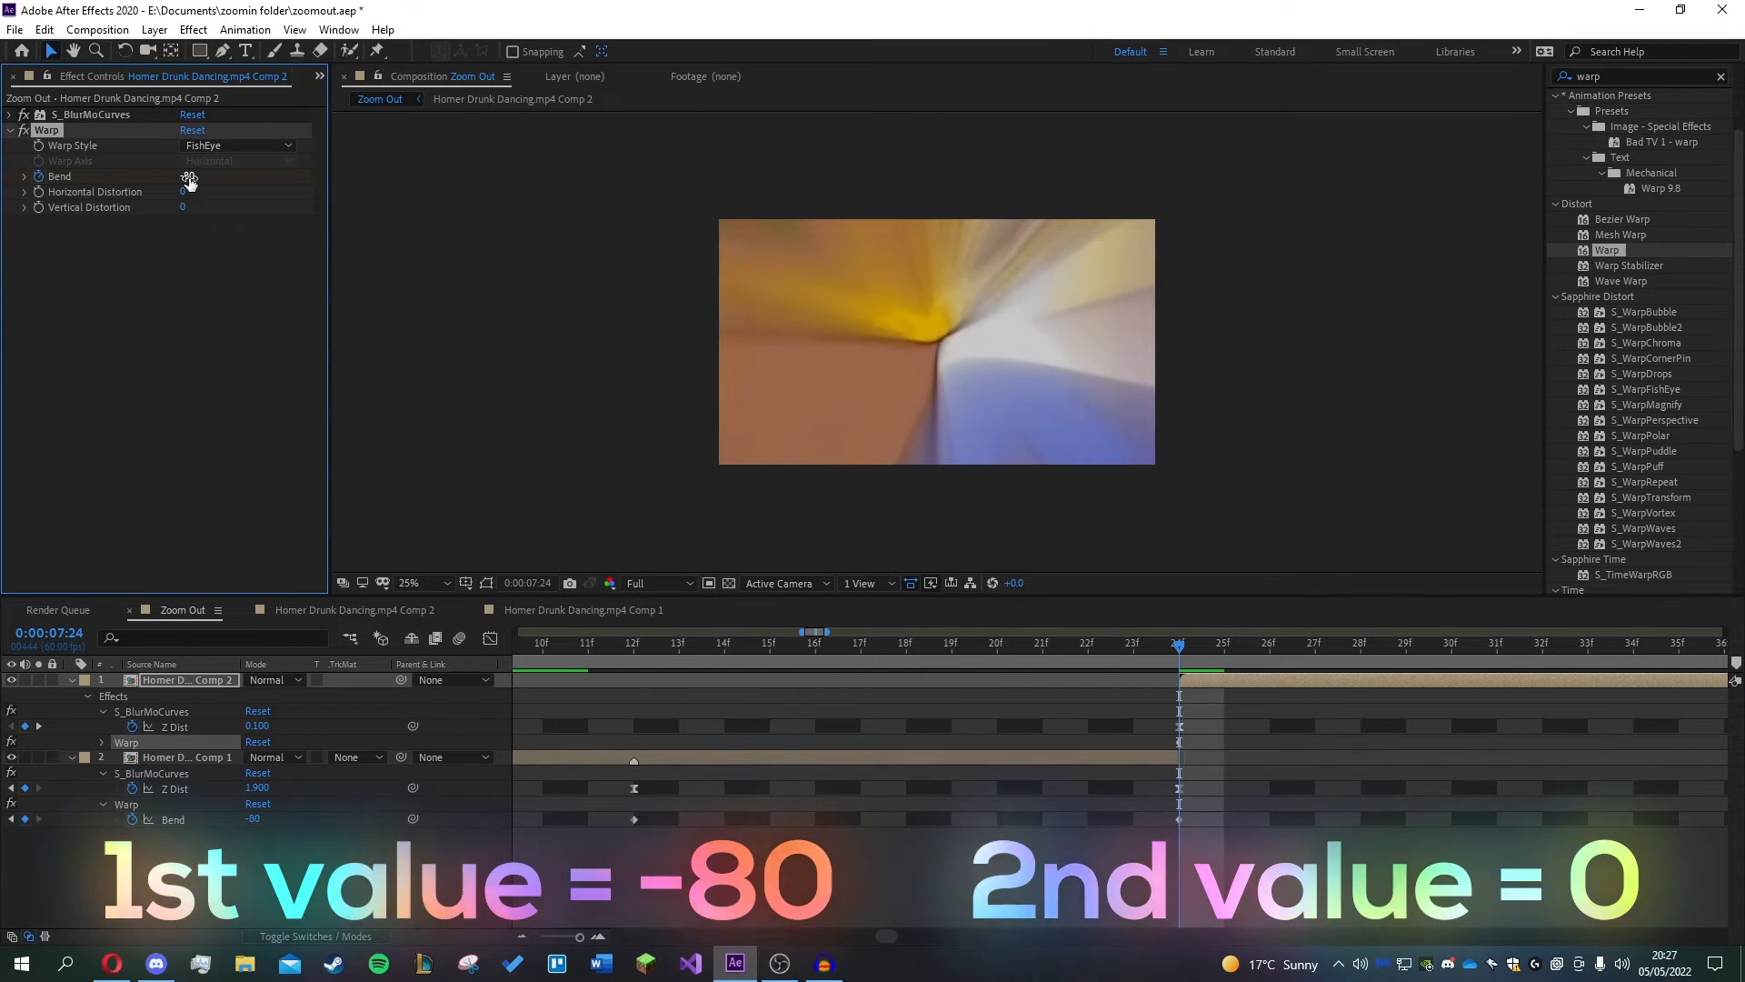
- Keyframe Comp 2's Warp Bend at 0 at its layer marker, 0:00:07:44
scroll(1291, 656, down, 2)
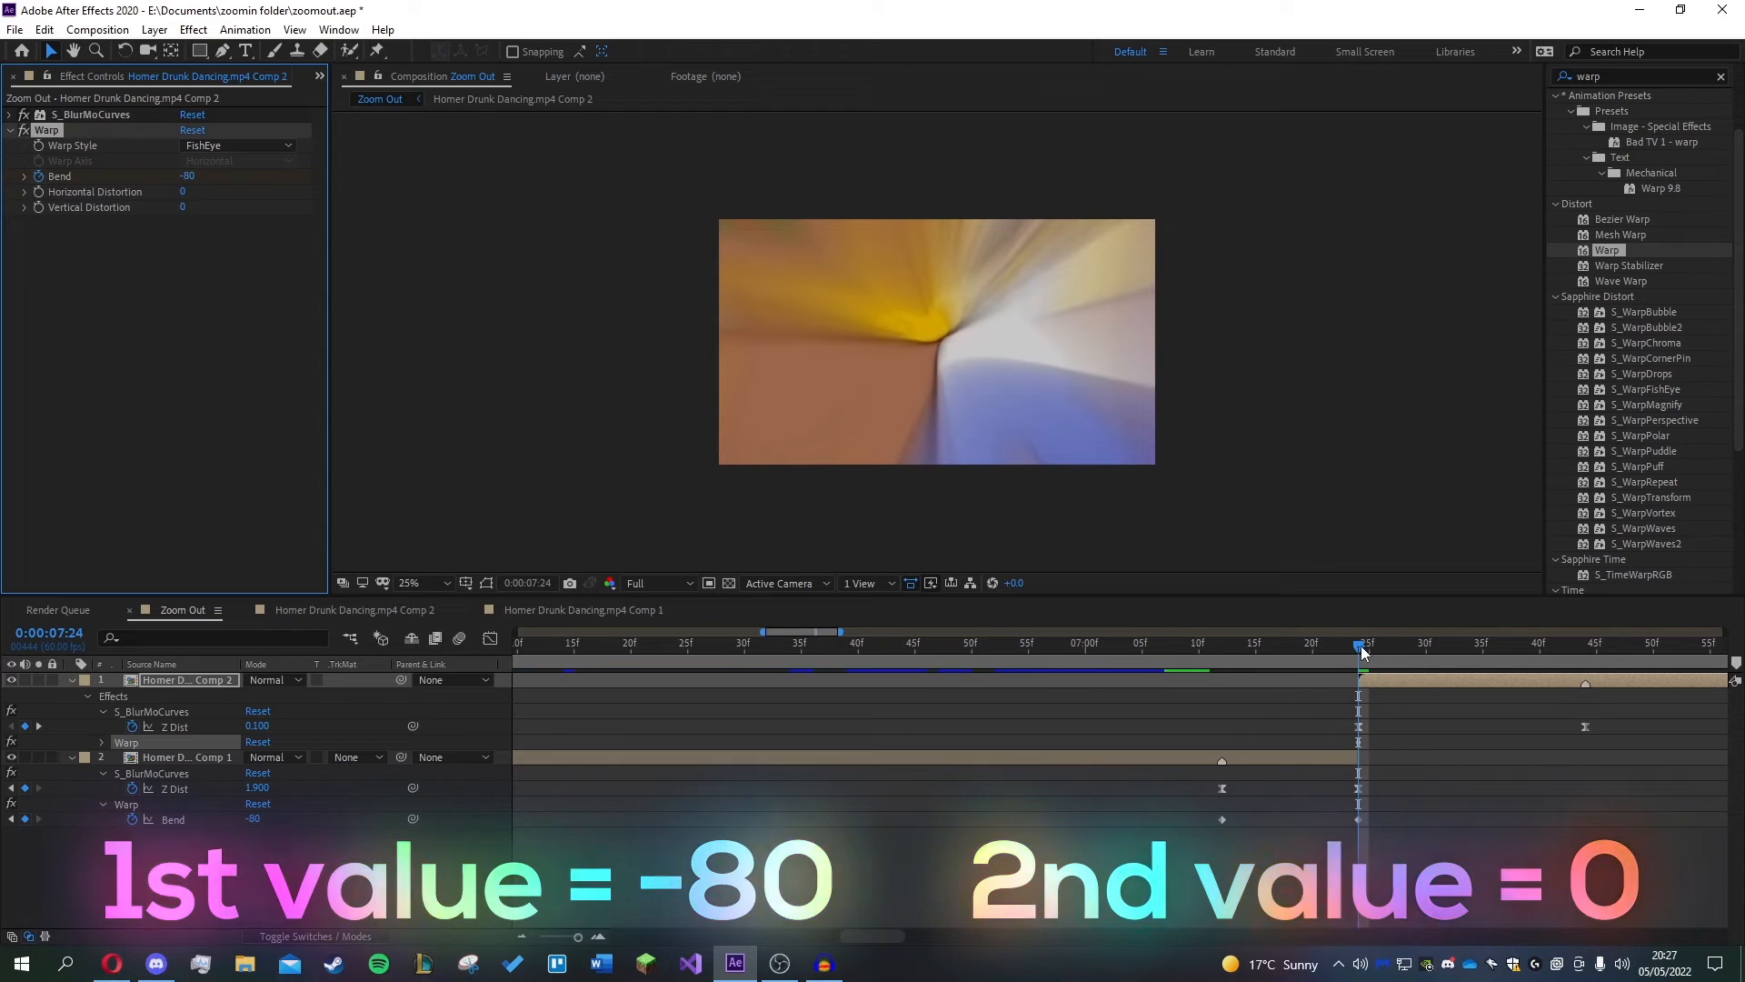
drag(1361, 646, 1589, 653)
scroll(1607, 760, up, 2)
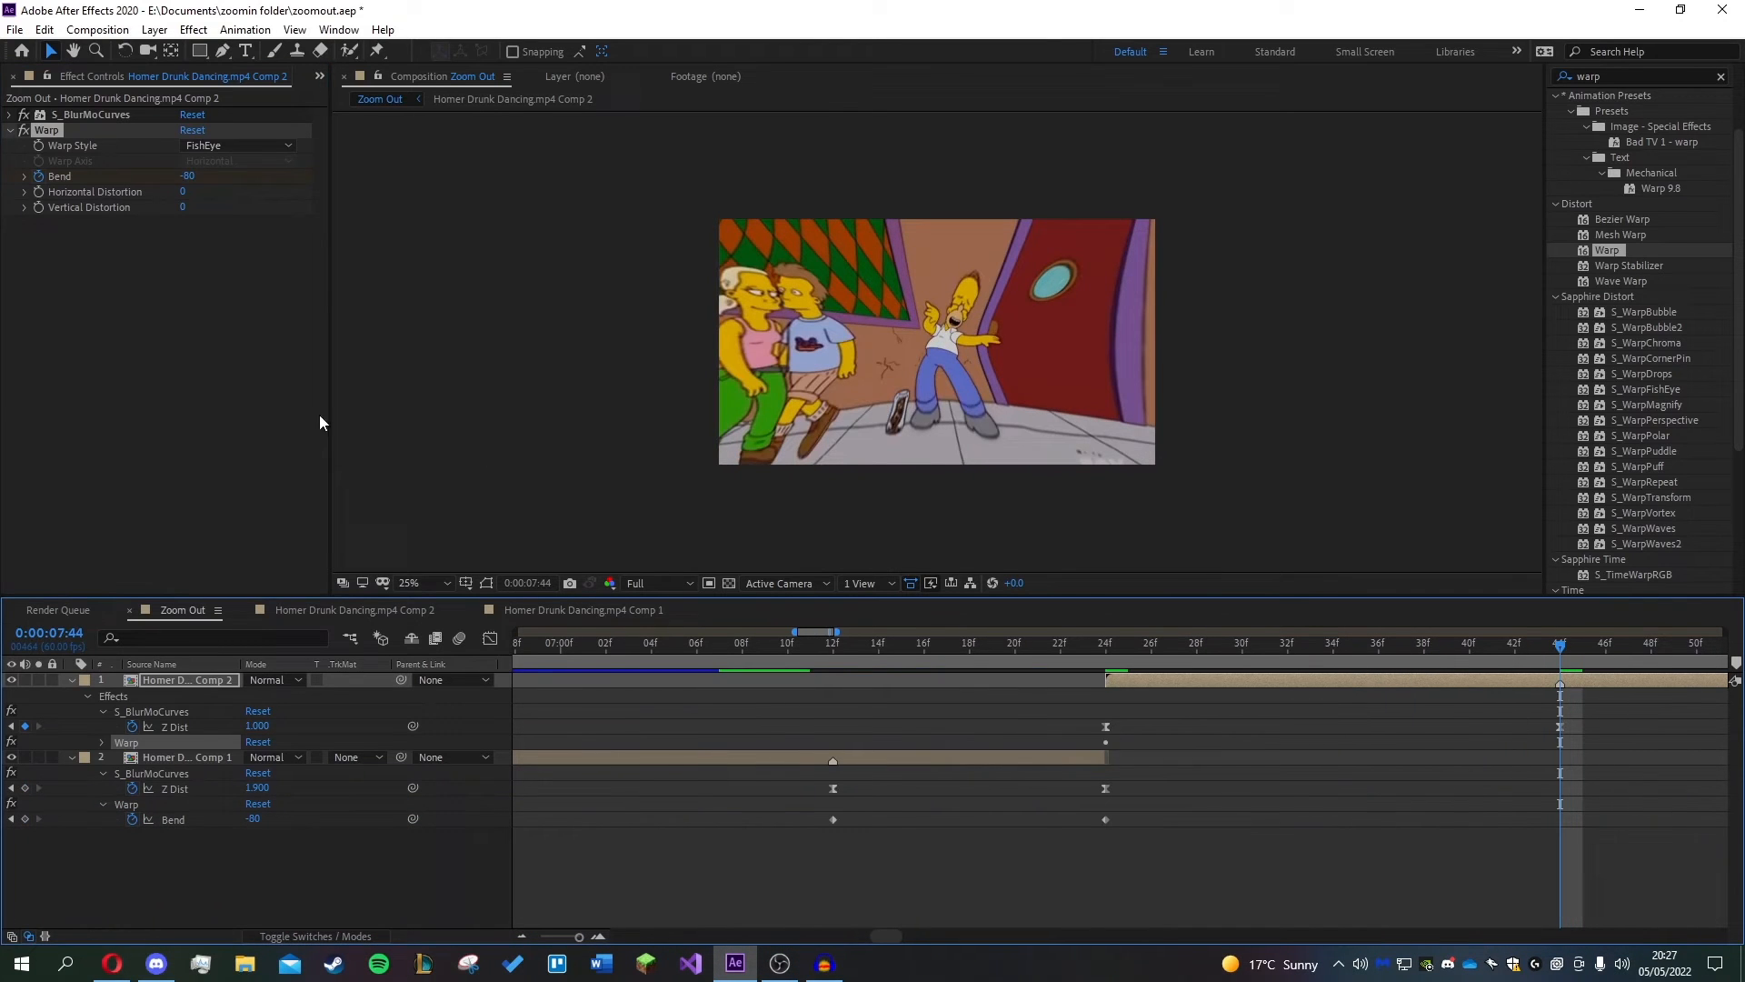
click(191, 176)
text(0)
key(Return)
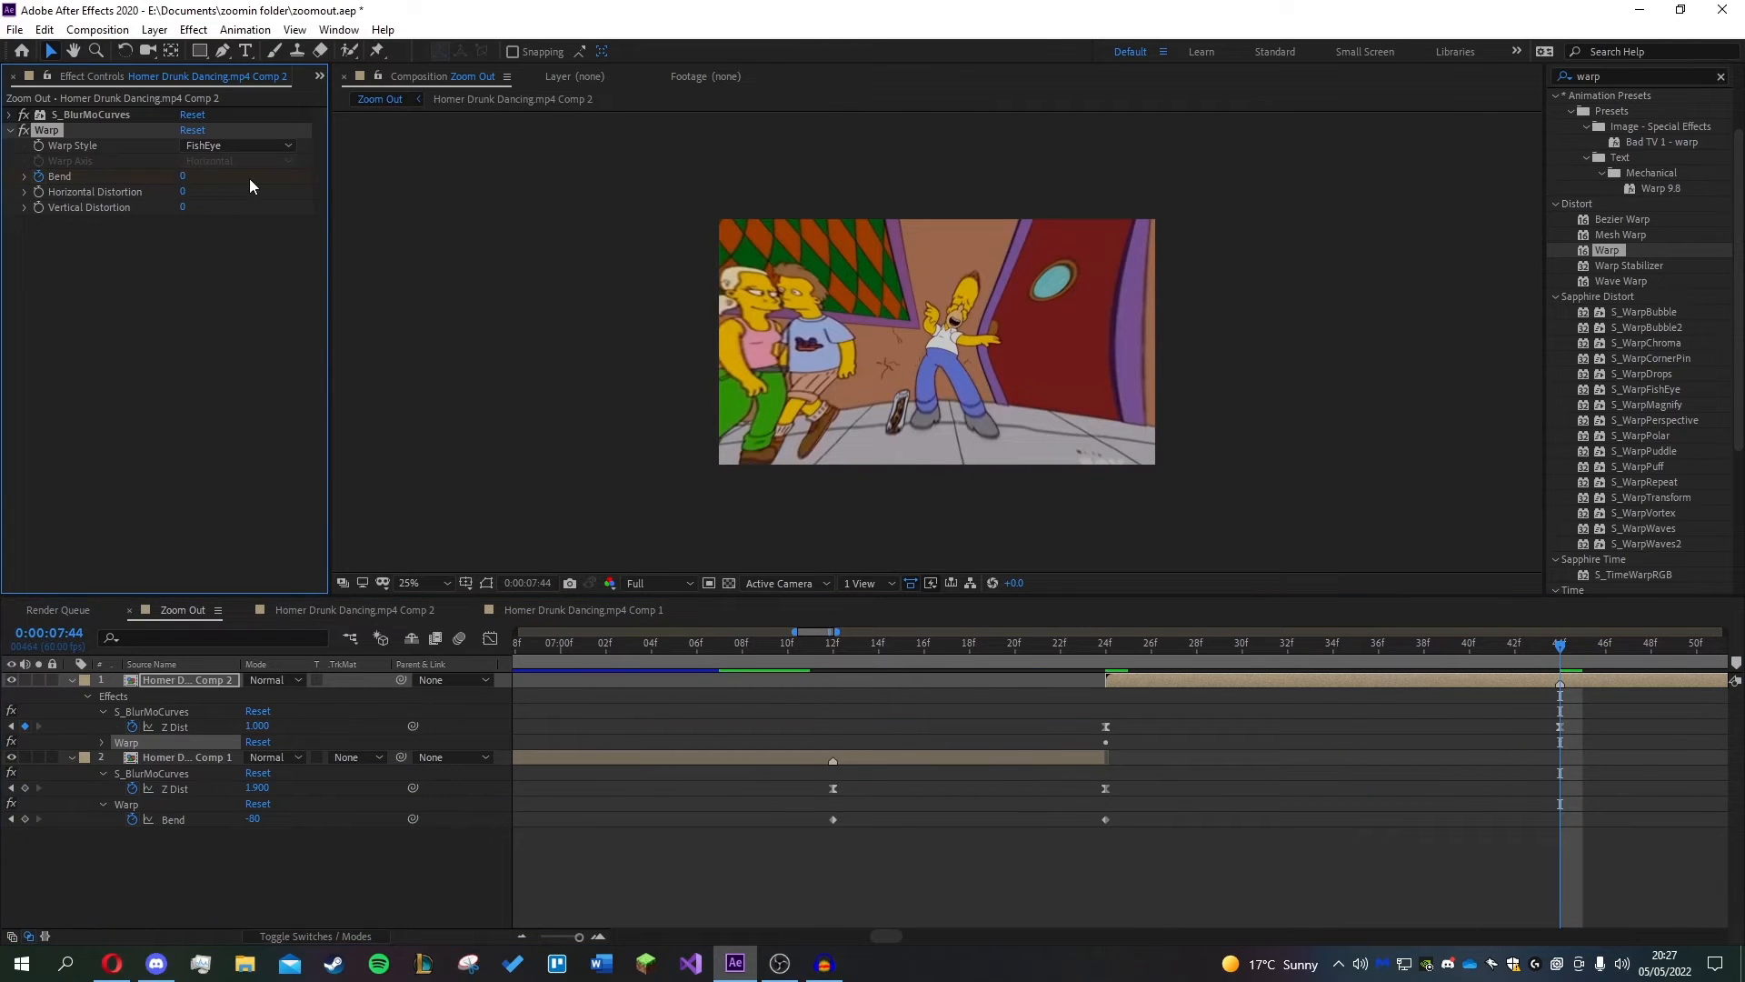
- Apply Easy Ease to all Warp Bend keyframes on the Comp 1 and Comp 2 layers
drag(799, 846, 1140, 813)
key(F9)
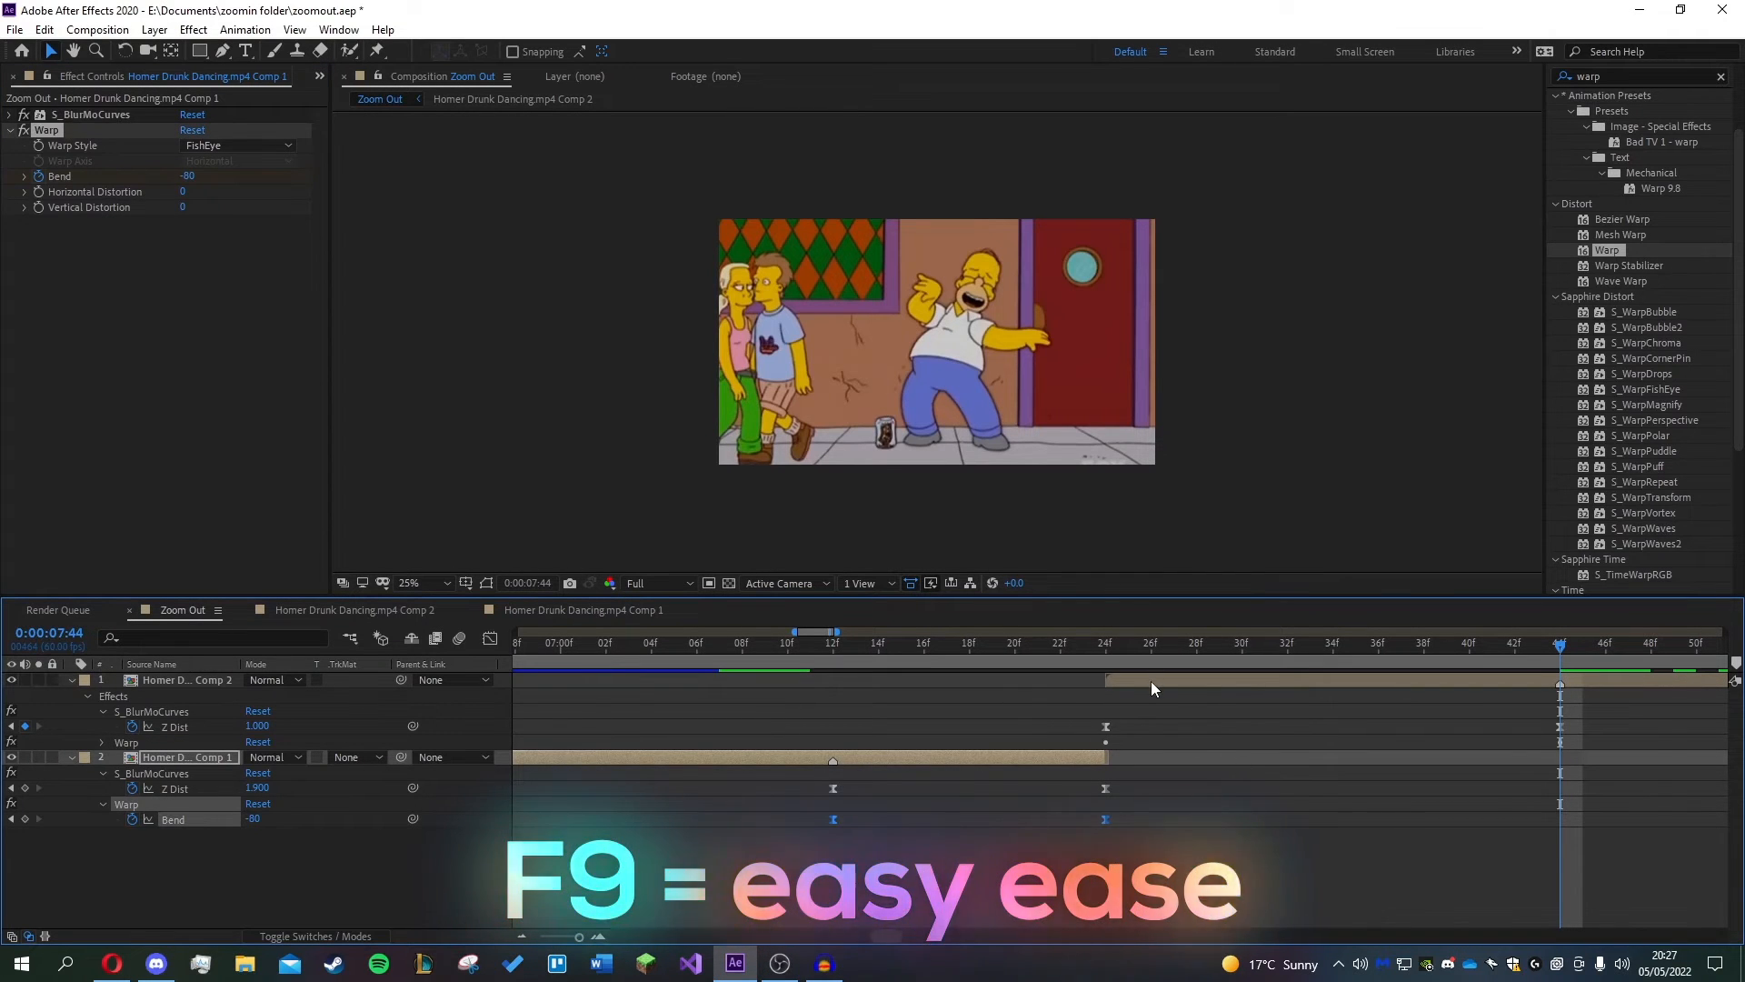
click(1151, 689)
key(u)
key(u)
drag(1091, 787, 1611, 811)
key(F9)
scroll(1398, 758, down, 2)
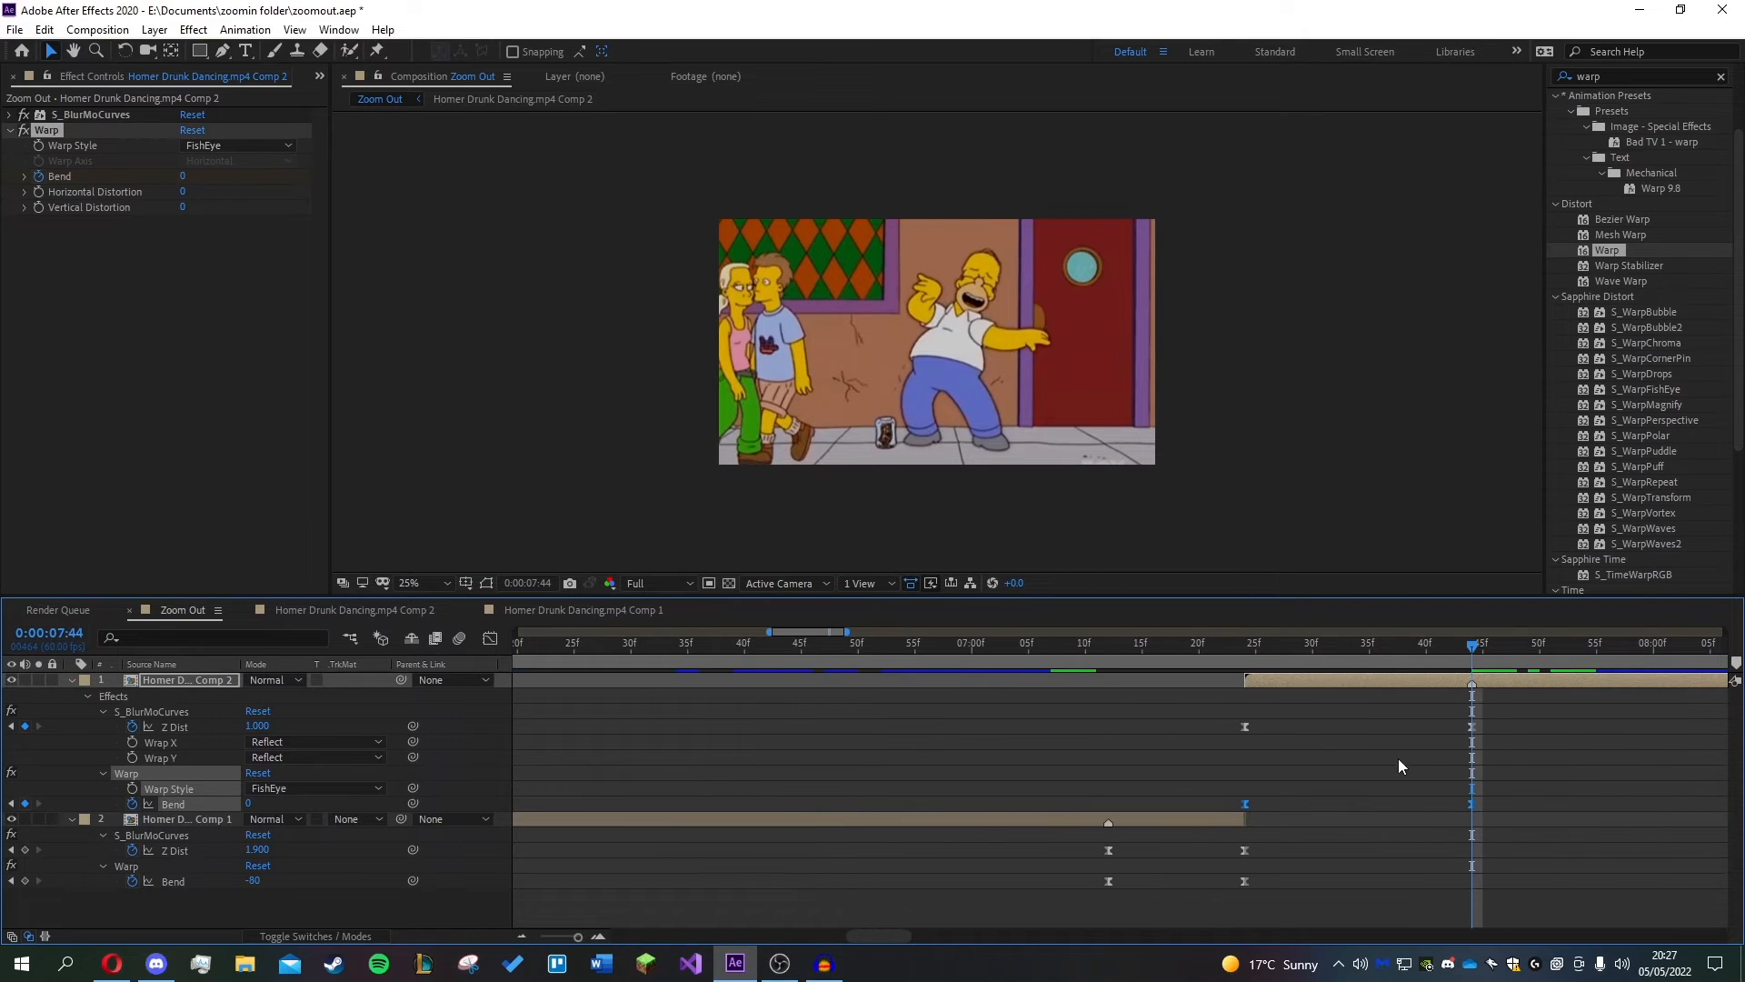
- In the Graph Editor, reshape Comp 1's Bend curve to stay nearly flat and drop steeply just before the cut
drag(1473, 648, 1131, 653)
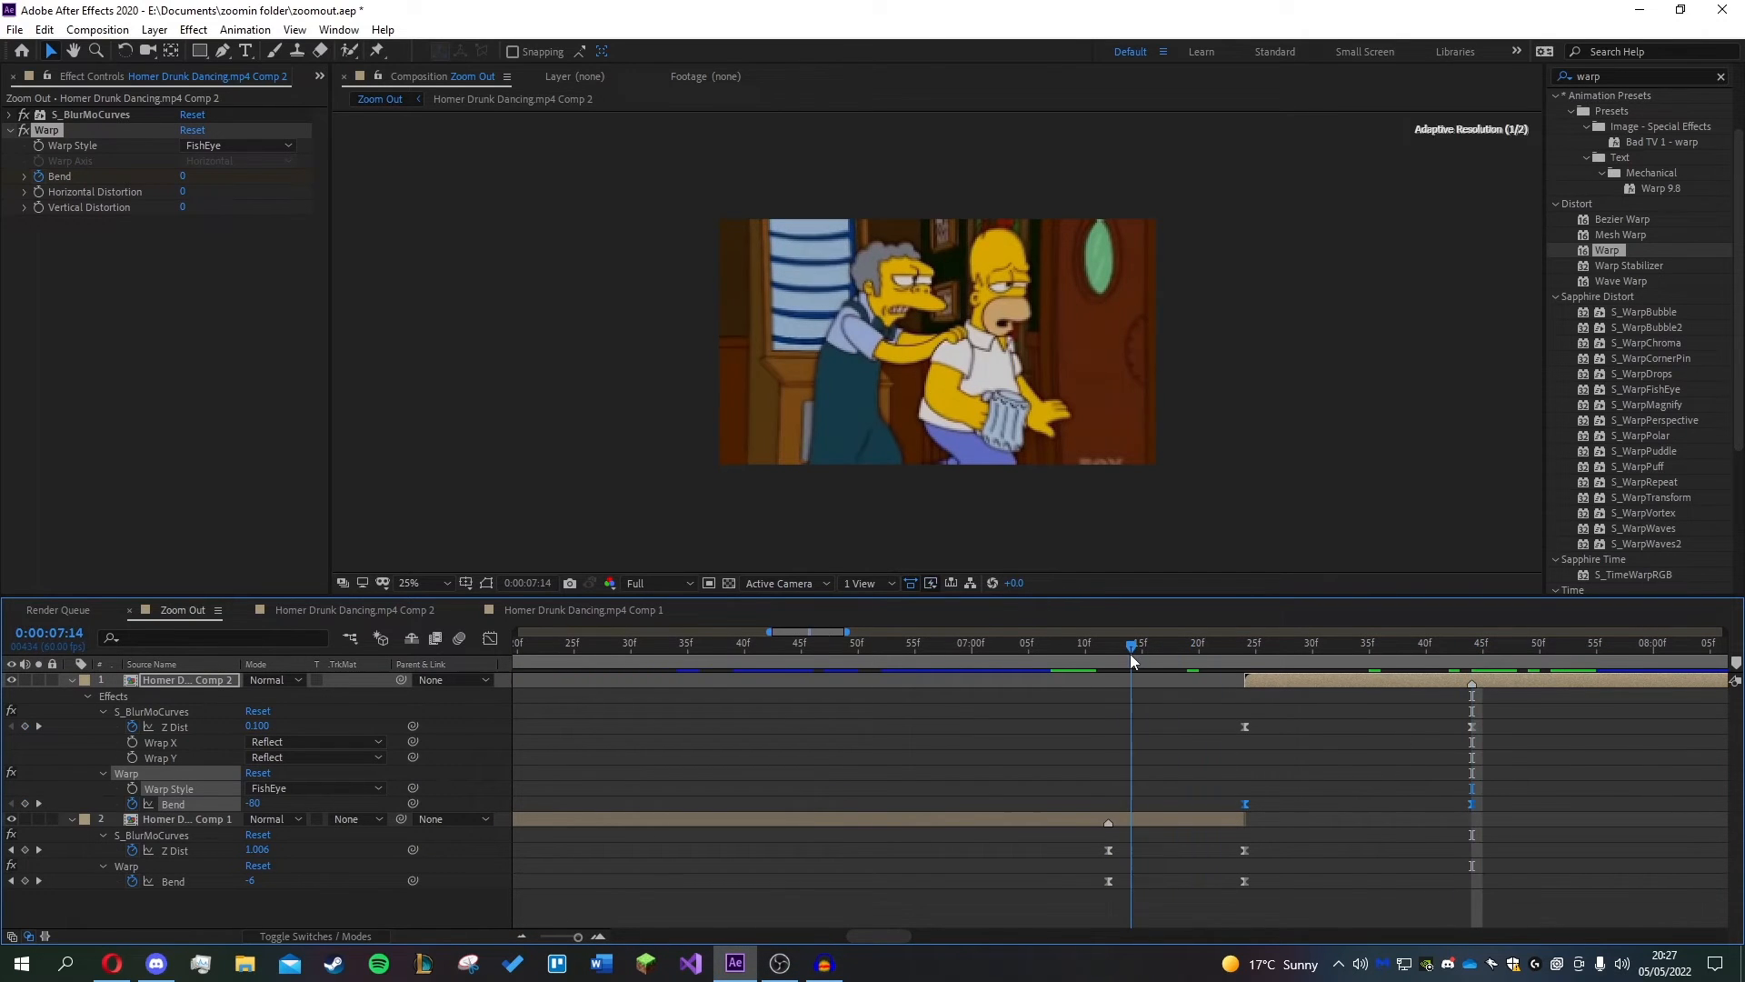
click(490, 638)
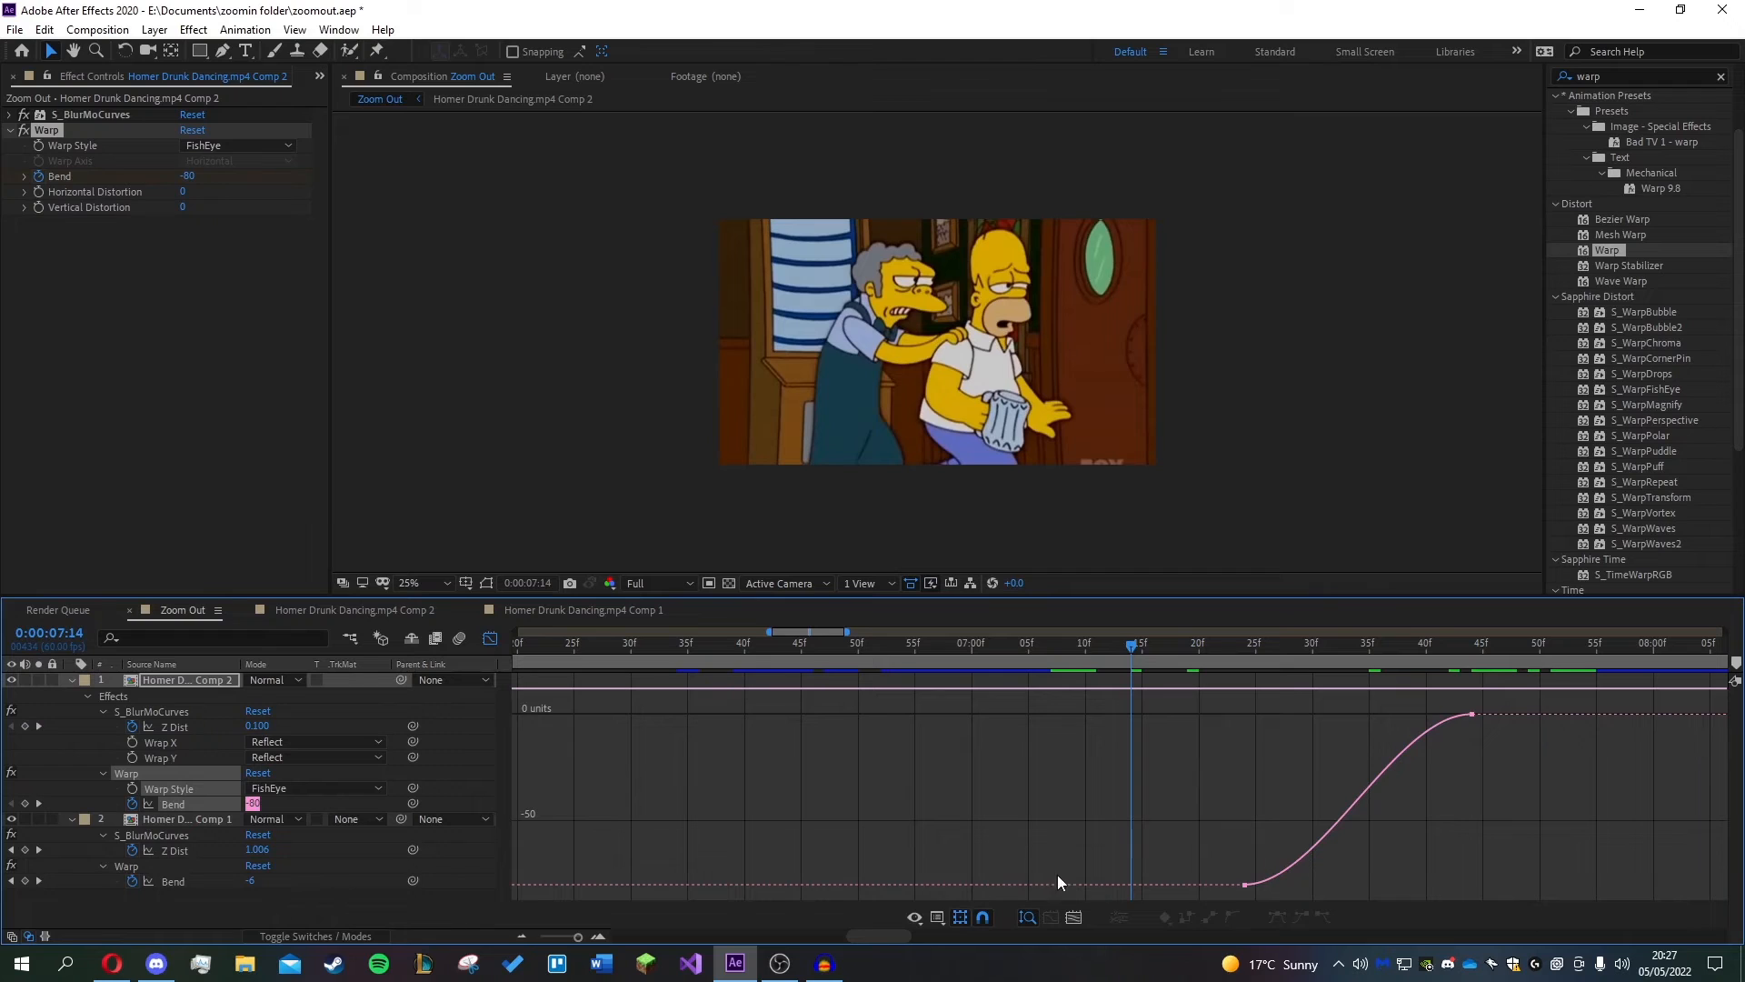
click(175, 881)
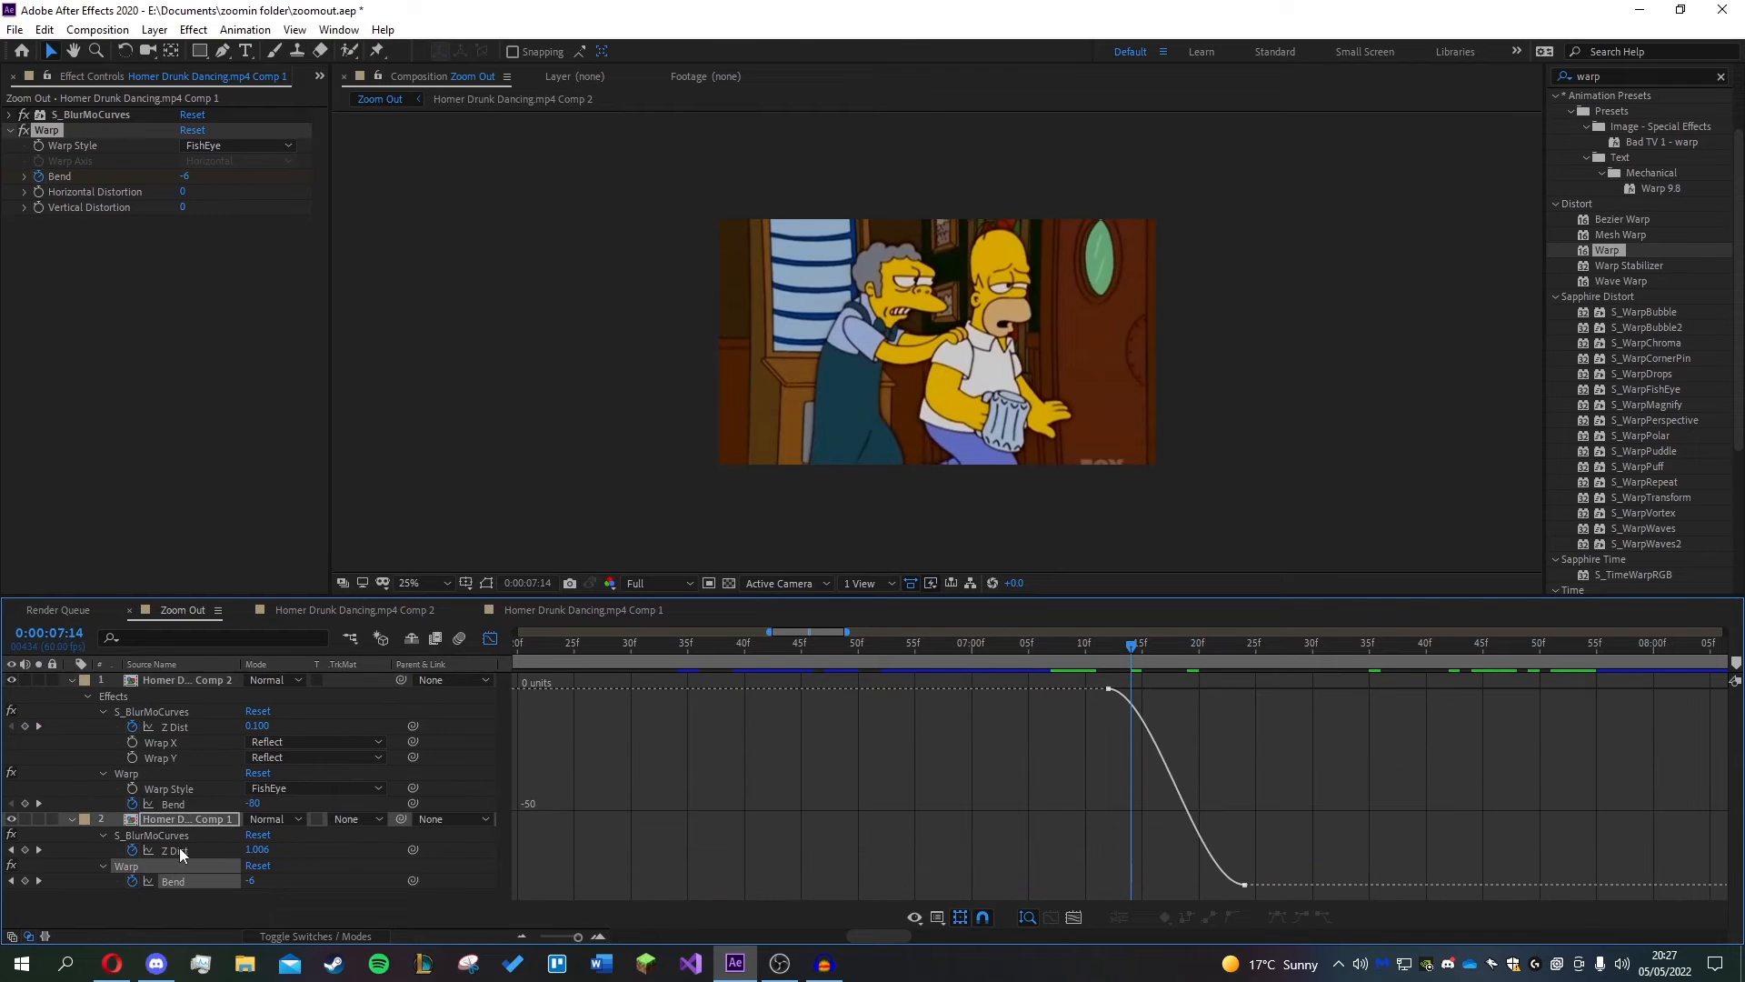
click(1187, 793)
drag(1155, 689, 1240, 691)
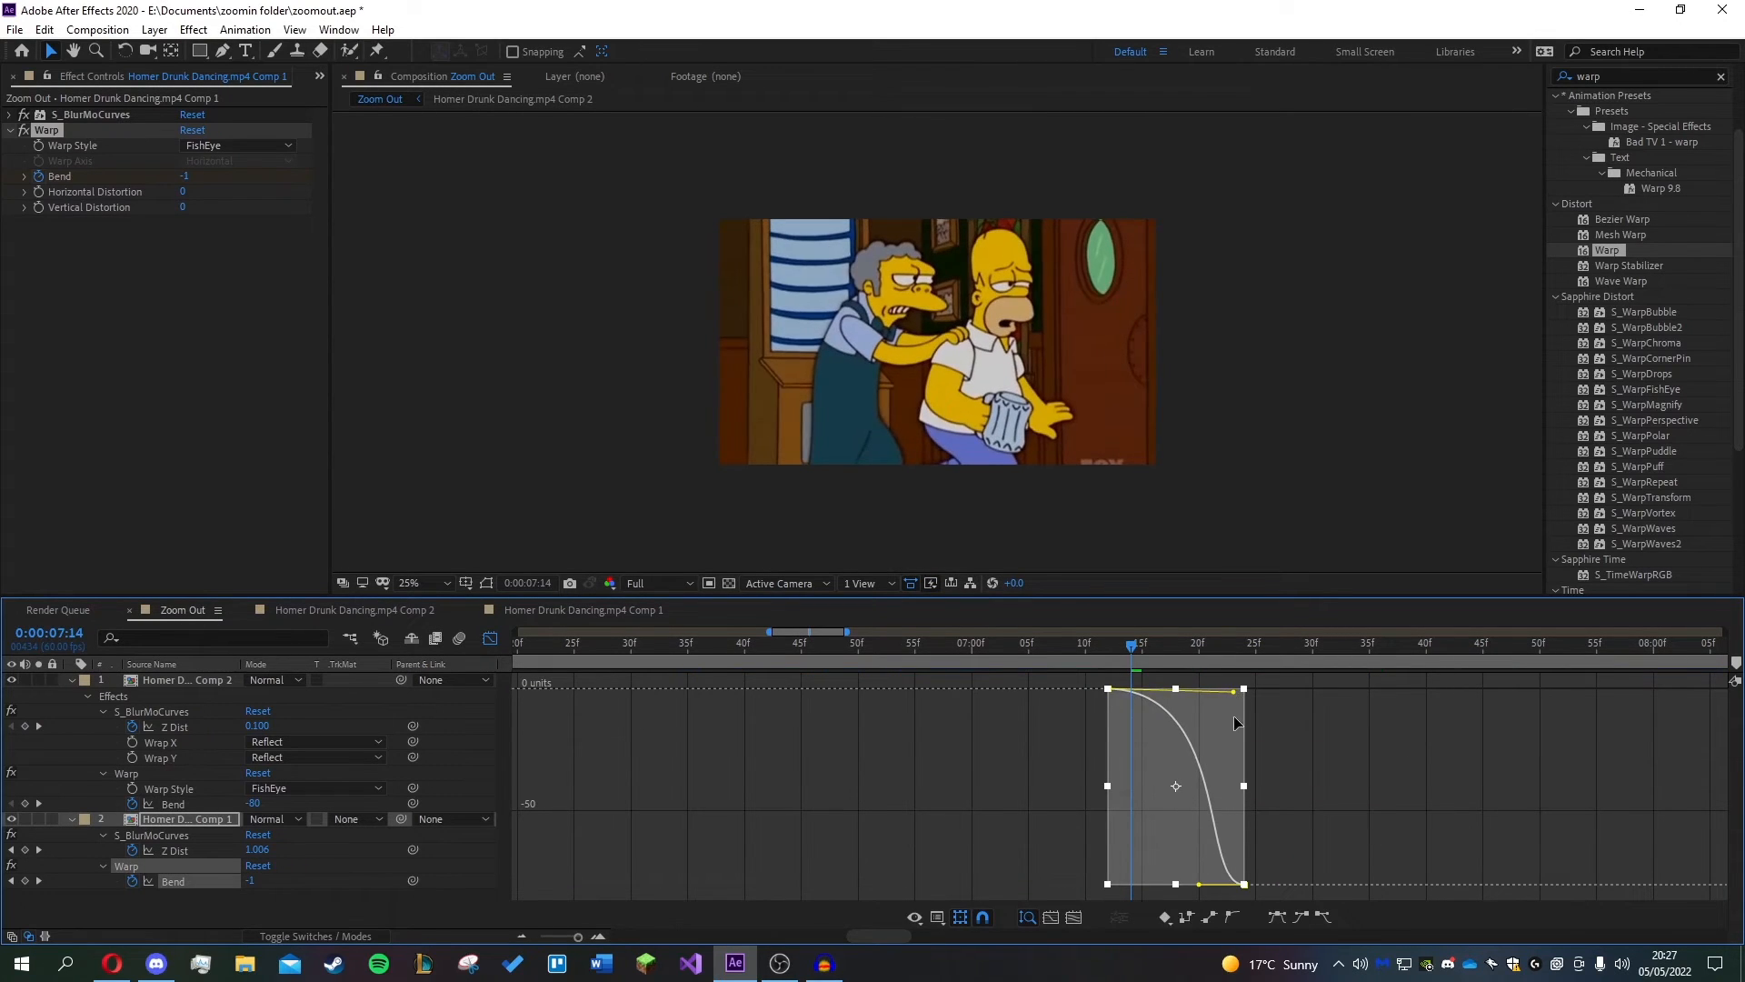
drag(1200, 883, 1235, 694)
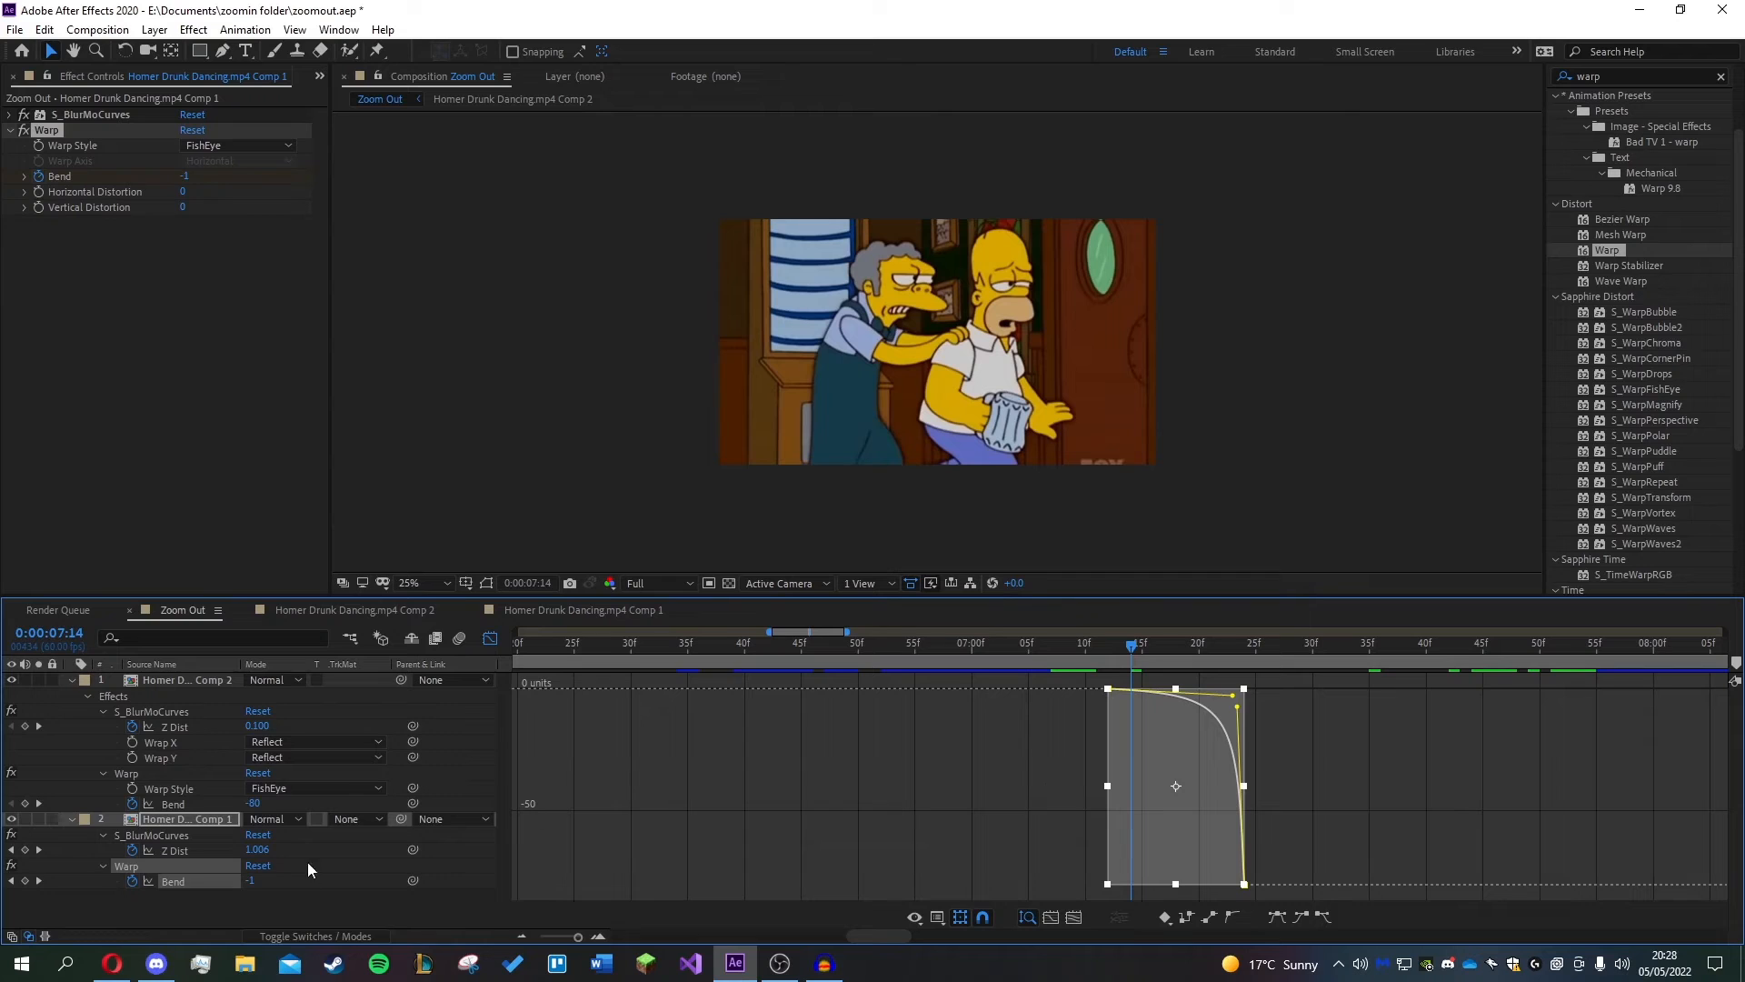
- In the Graph Editor, reshape Comp 2's Bend curve to rise steeply right after the cut and level off toward its last keyframe
click(186, 805)
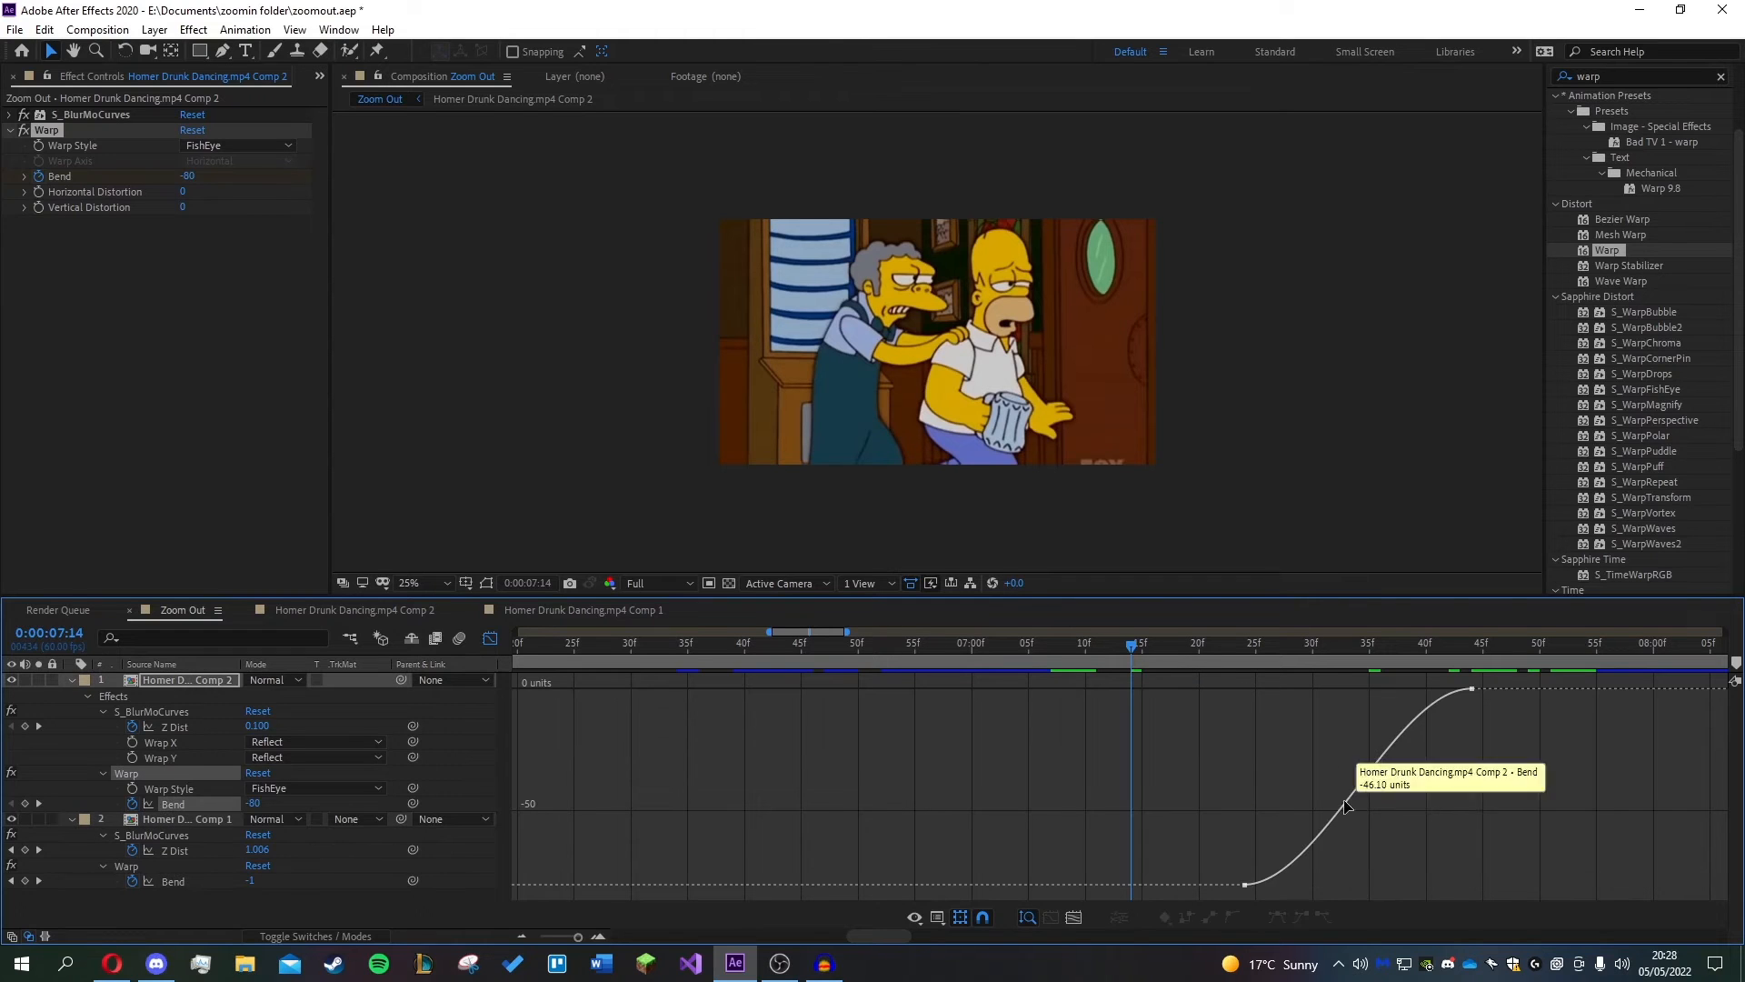
click(1313, 850)
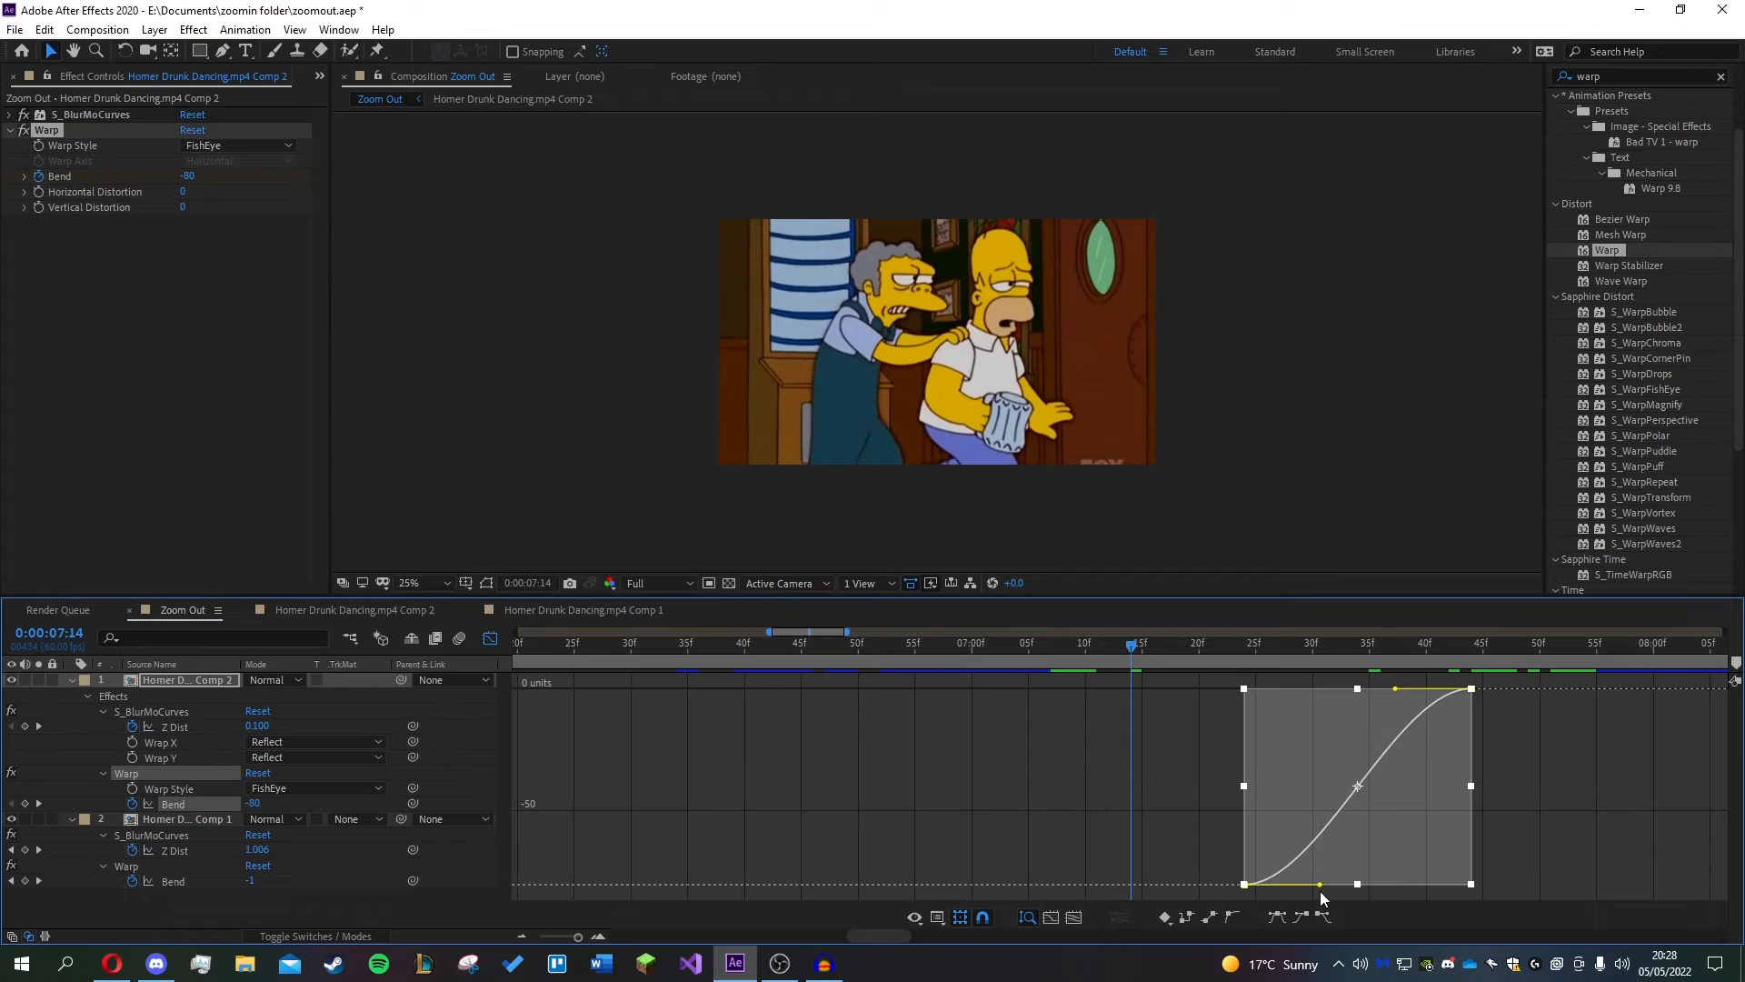
drag(1320, 883, 1255, 730)
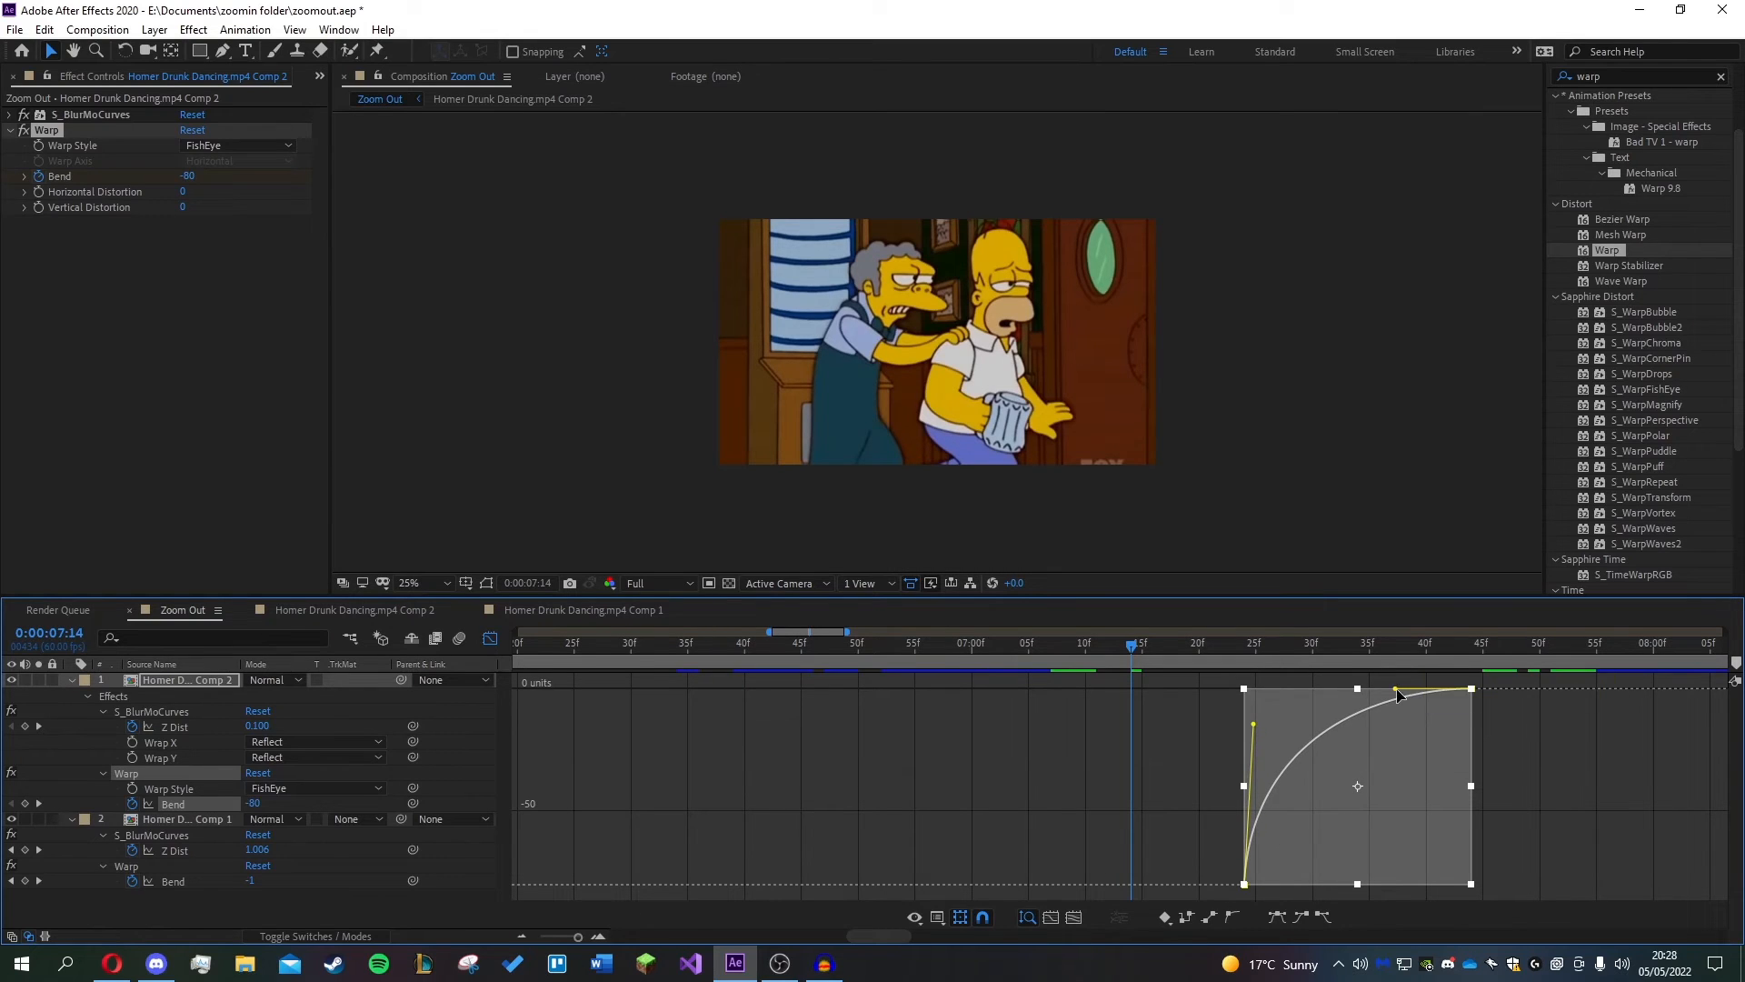
drag(1395, 688, 1258, 705)
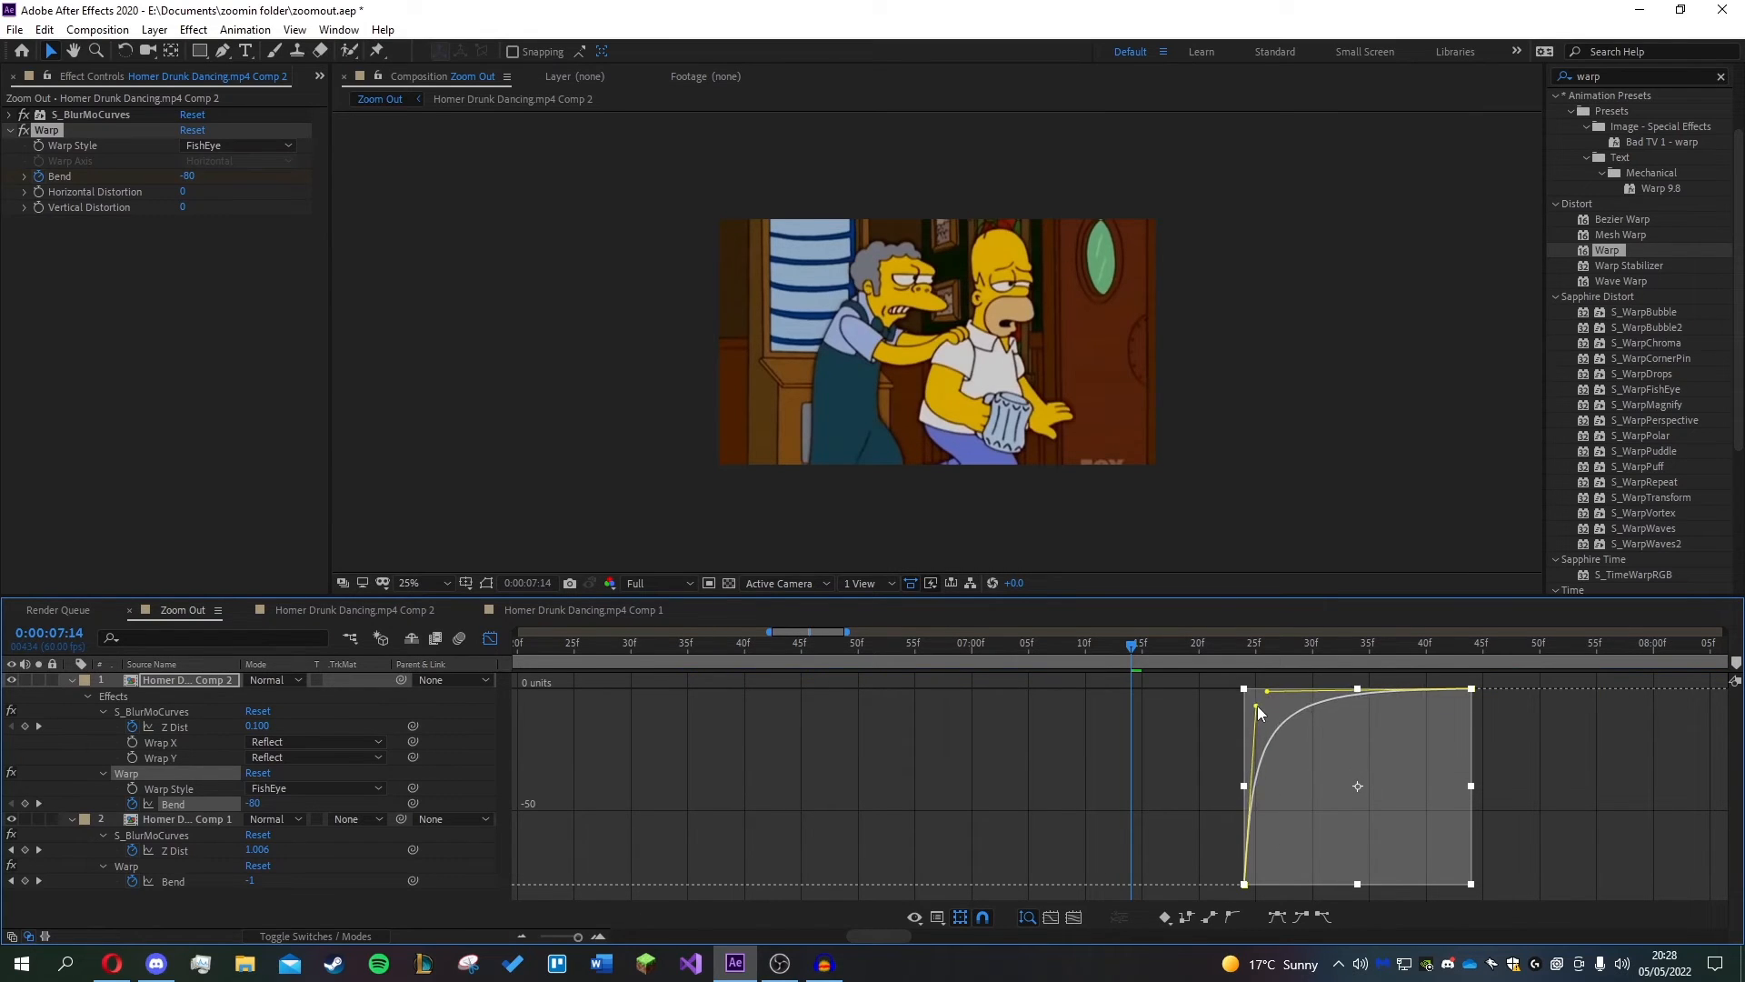
click(491, 639)
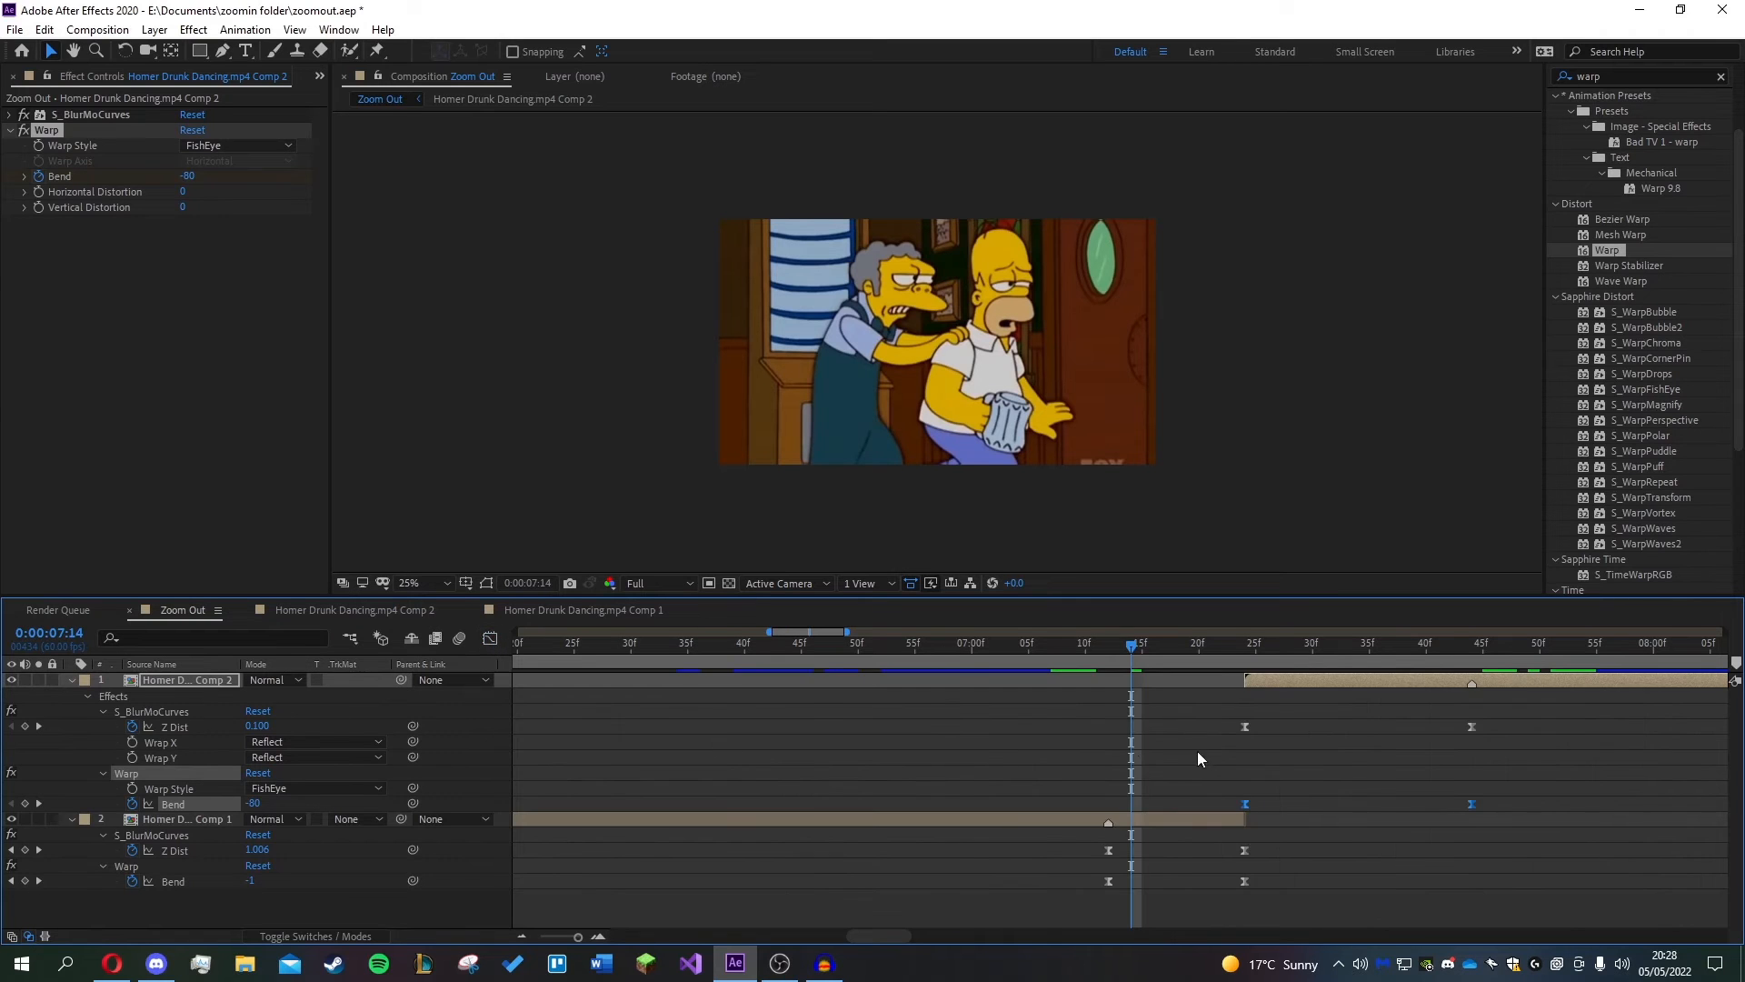
- Collapse both layers' keyframed properties and preview the transition across the cut at full resolution
click(1224, 744)
key(u)
scroll(1254, 777, down, 2)
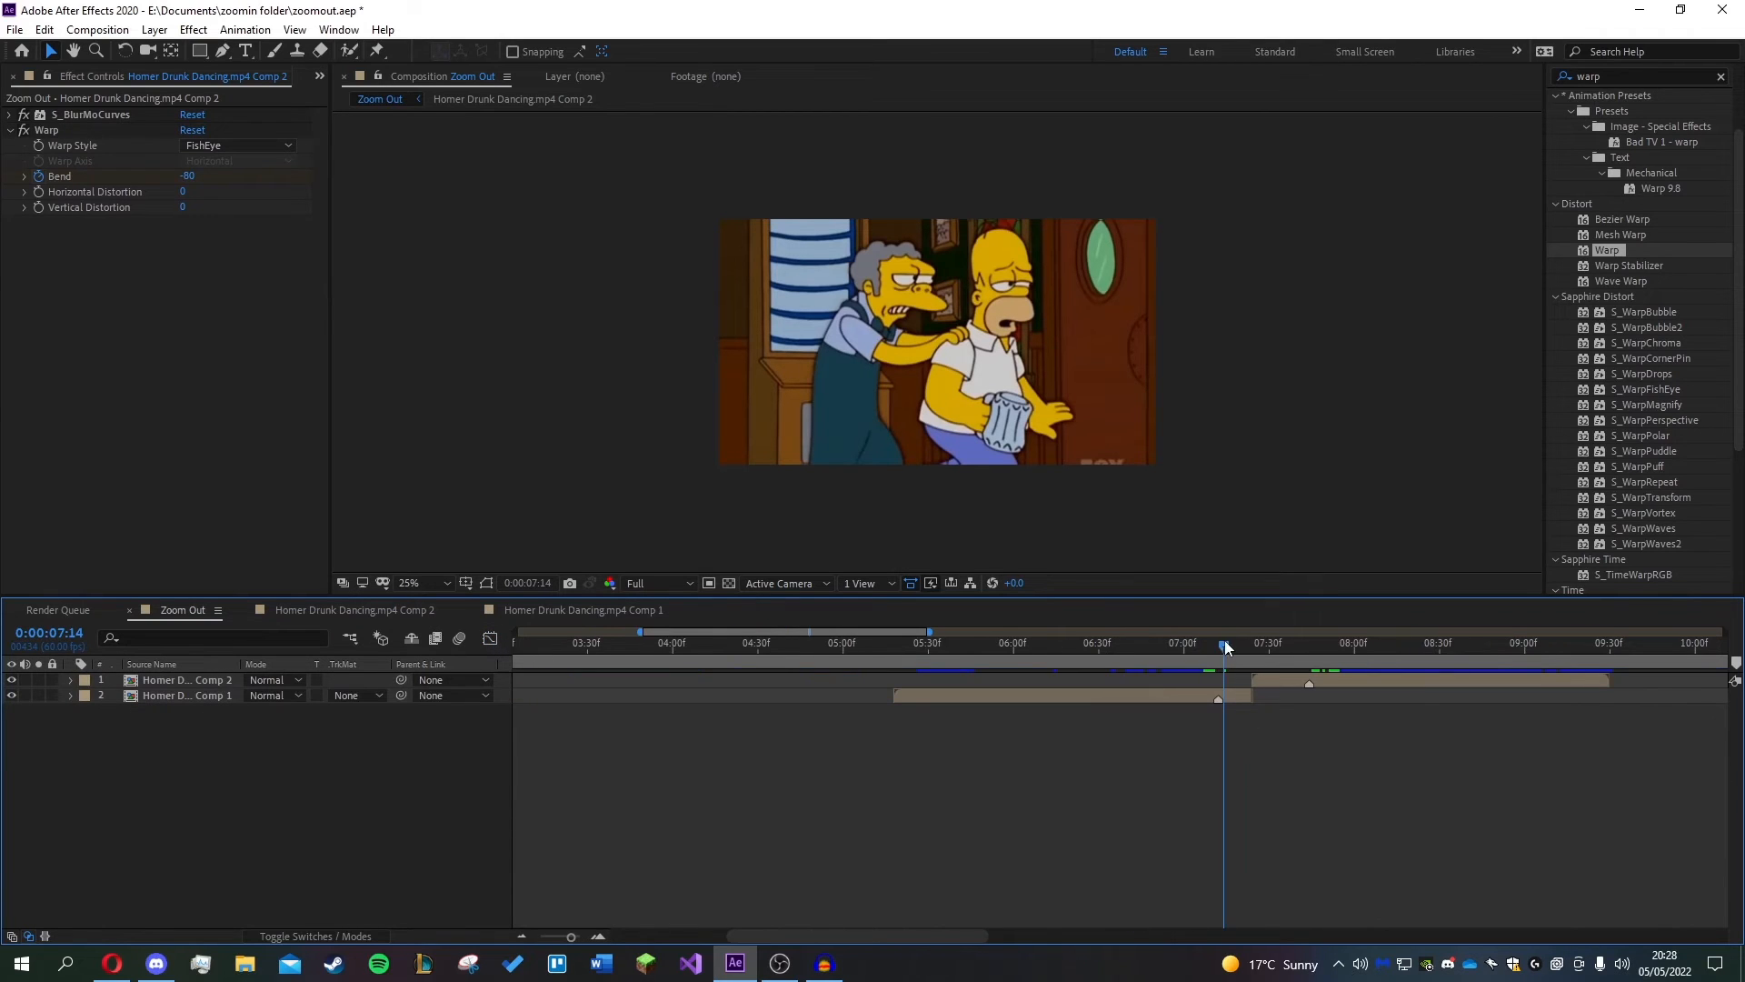
mouse_move(1224, 646)
mouse_down()
mouse_move(1188, 647)
mouse_move(1275, 646)
mouse_move(1193, 655)
mouse_up()
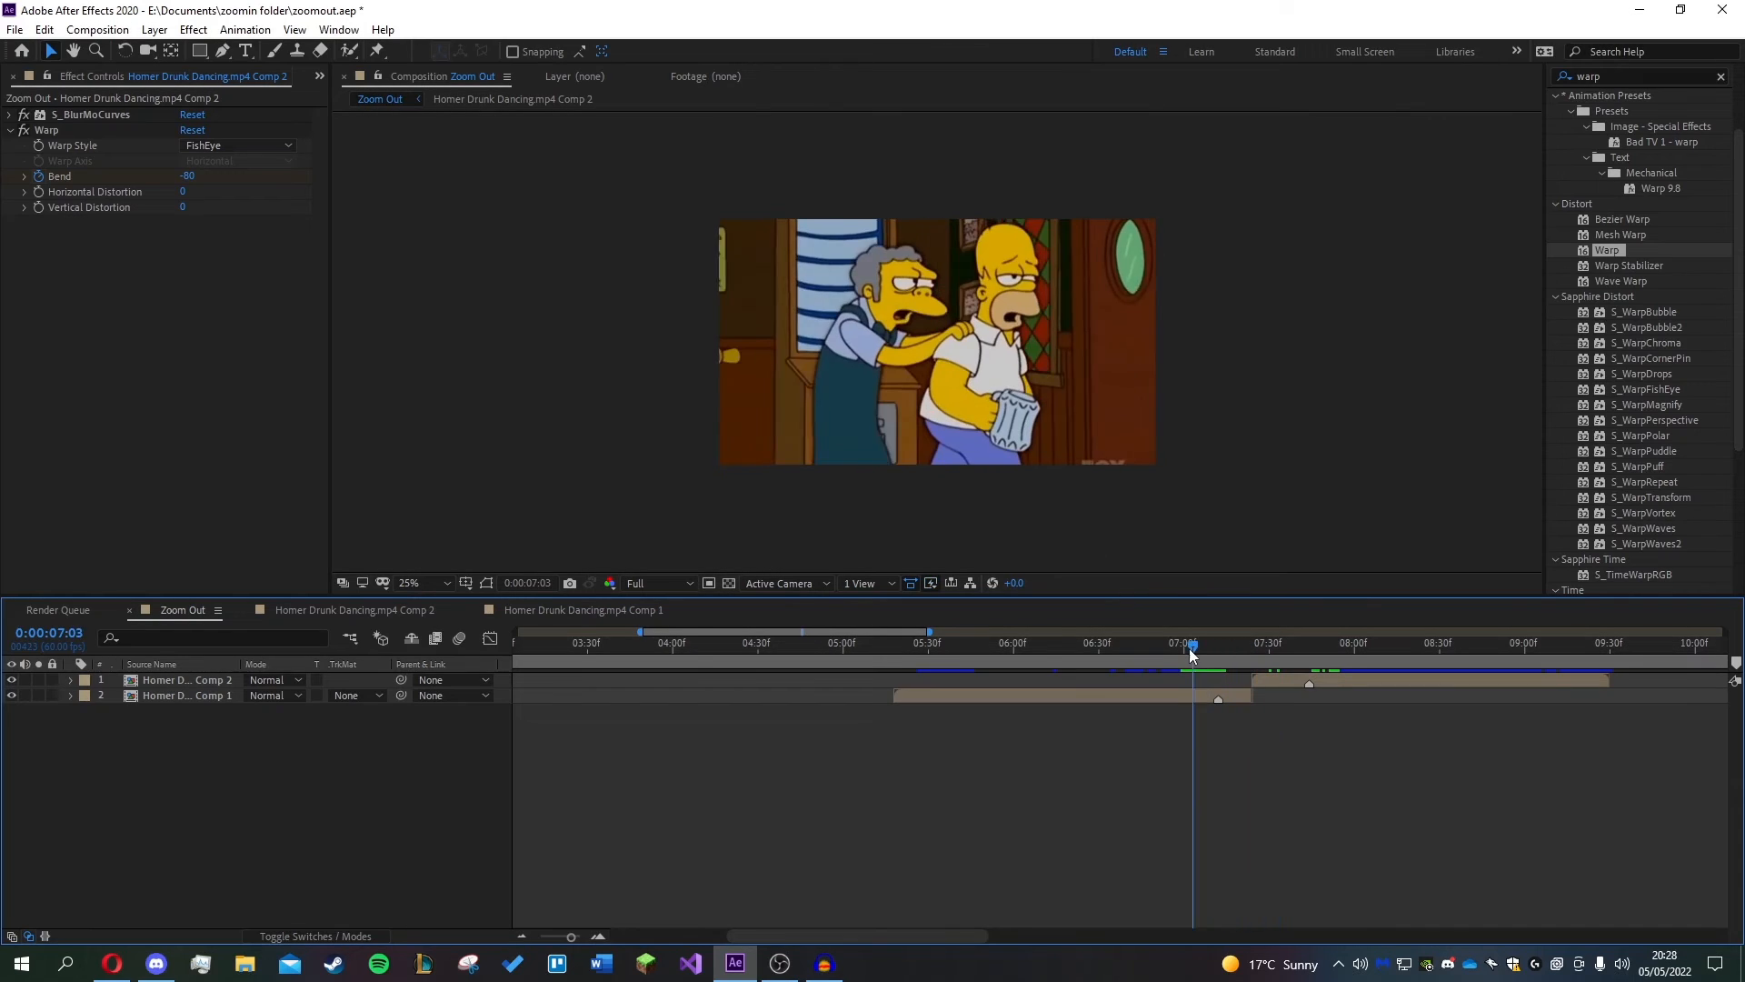
click(649, 584)
click(661, 621)
click(1184, 783)
key(space)
click(1225, 646)
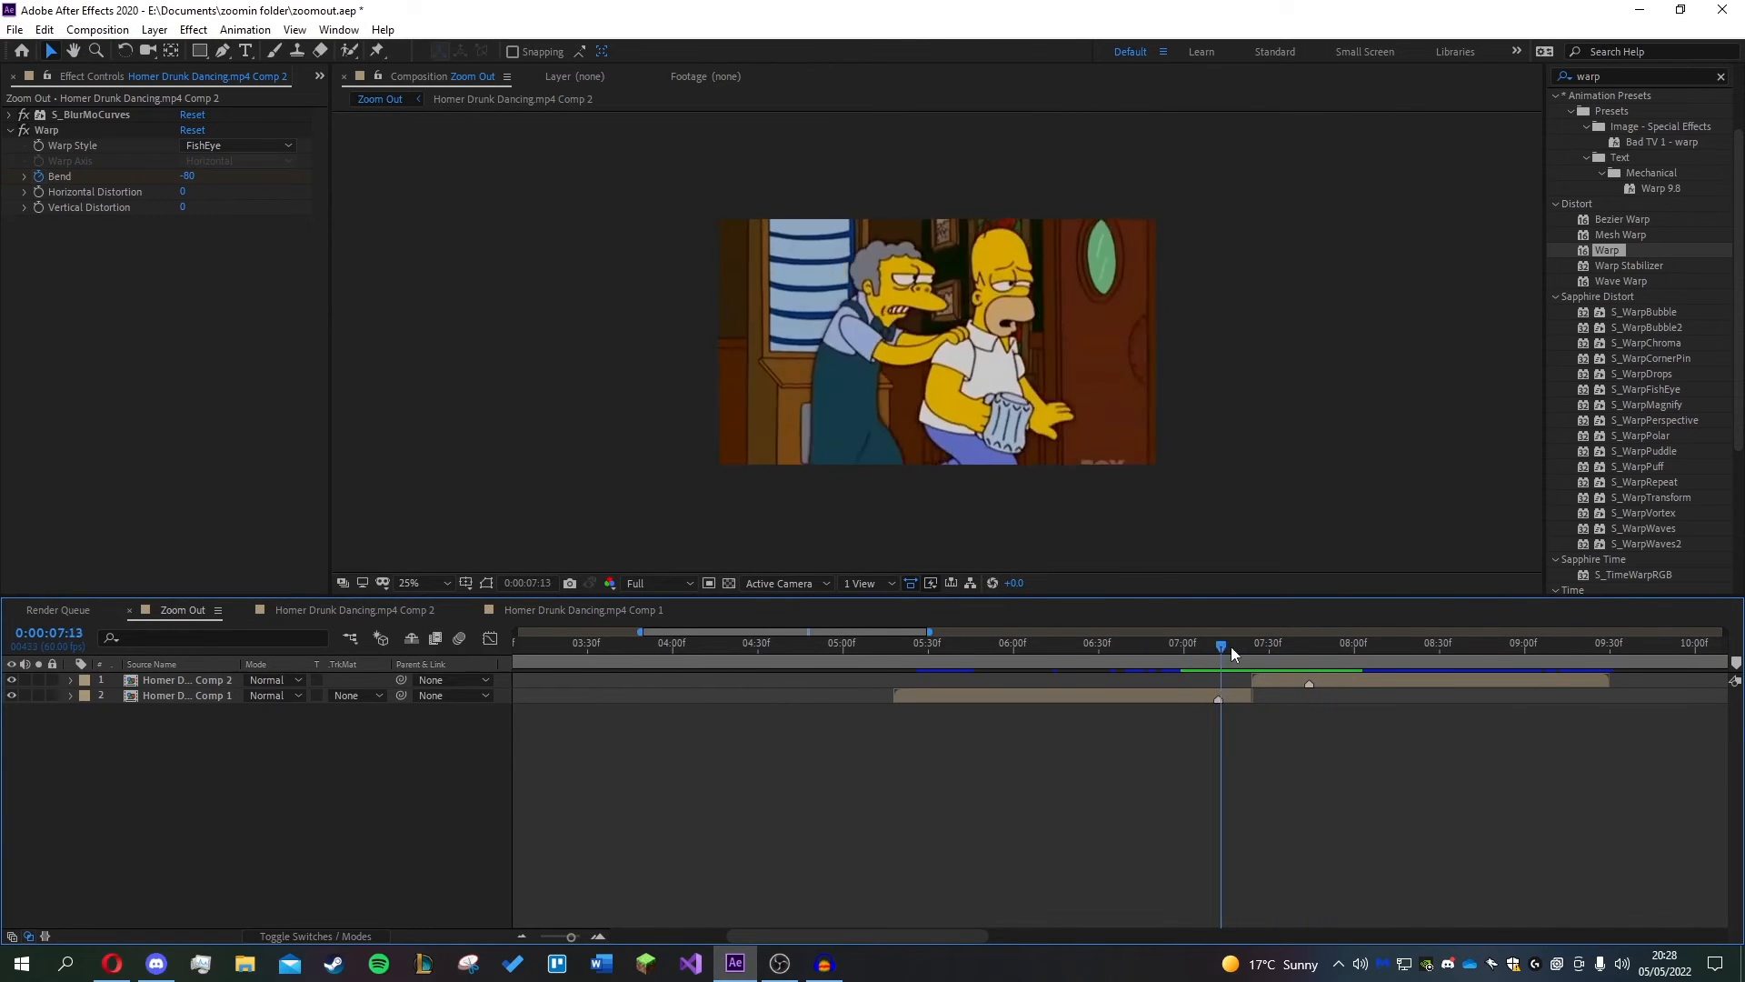
drag(1232, 651, 1312, 654)
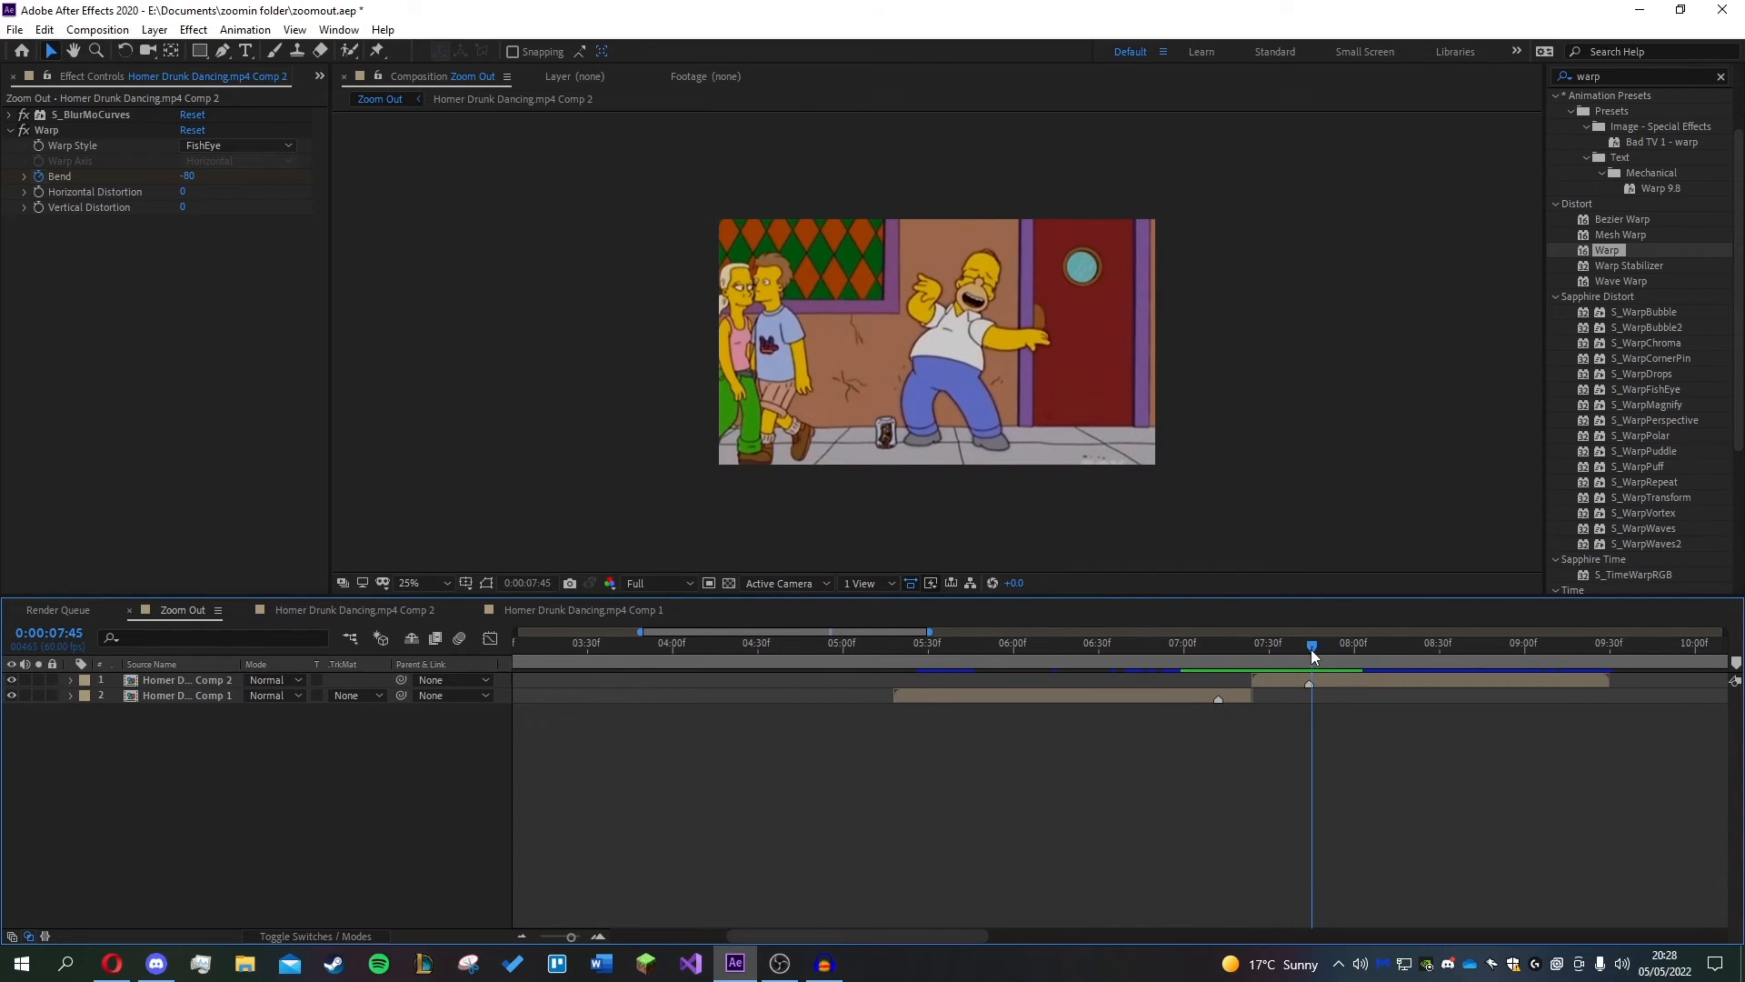
- Try lengthening the transition by moving Comp 1's first keyframes to about 0:00:07:04 and Comp 2's last keyframes to about 0:00:07:53
key(equal)
key(equal)
key(u)
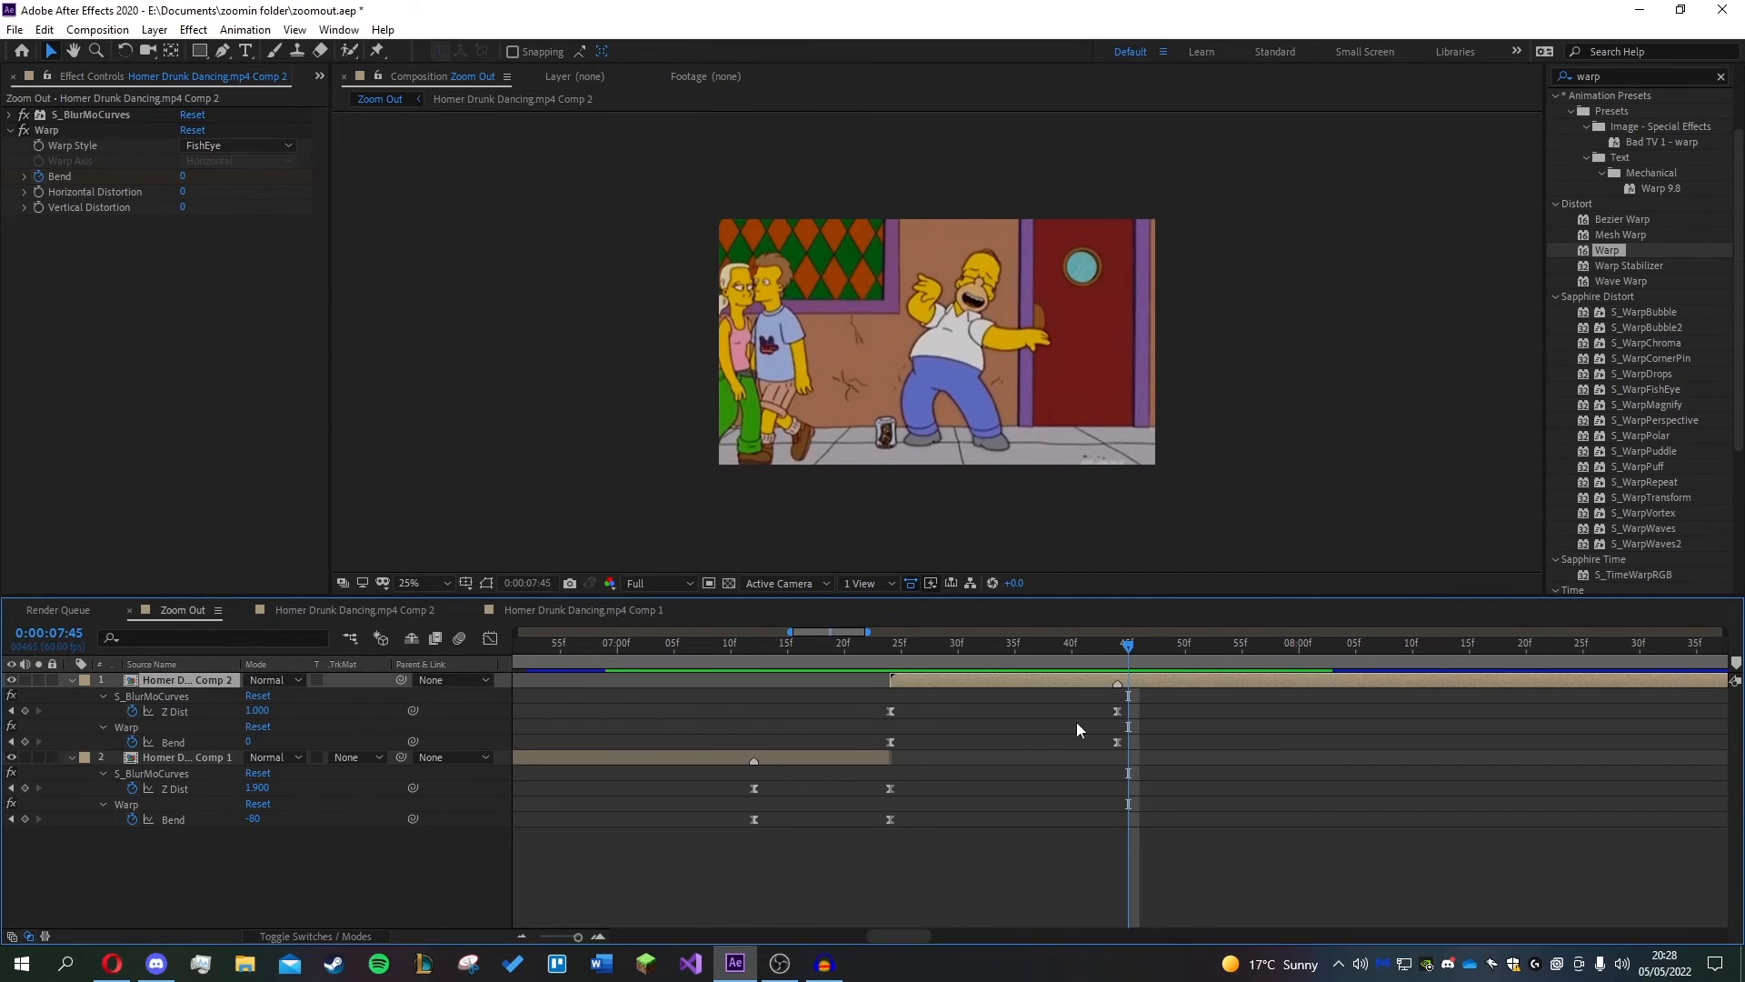
drag(725, 768, 662, 789)
click(795, 858)
drag(1103, 698, 1144, 748)
drag(1118, 712, 1220, 714)
key(minus)
drag(1165, 645, 961, 642)
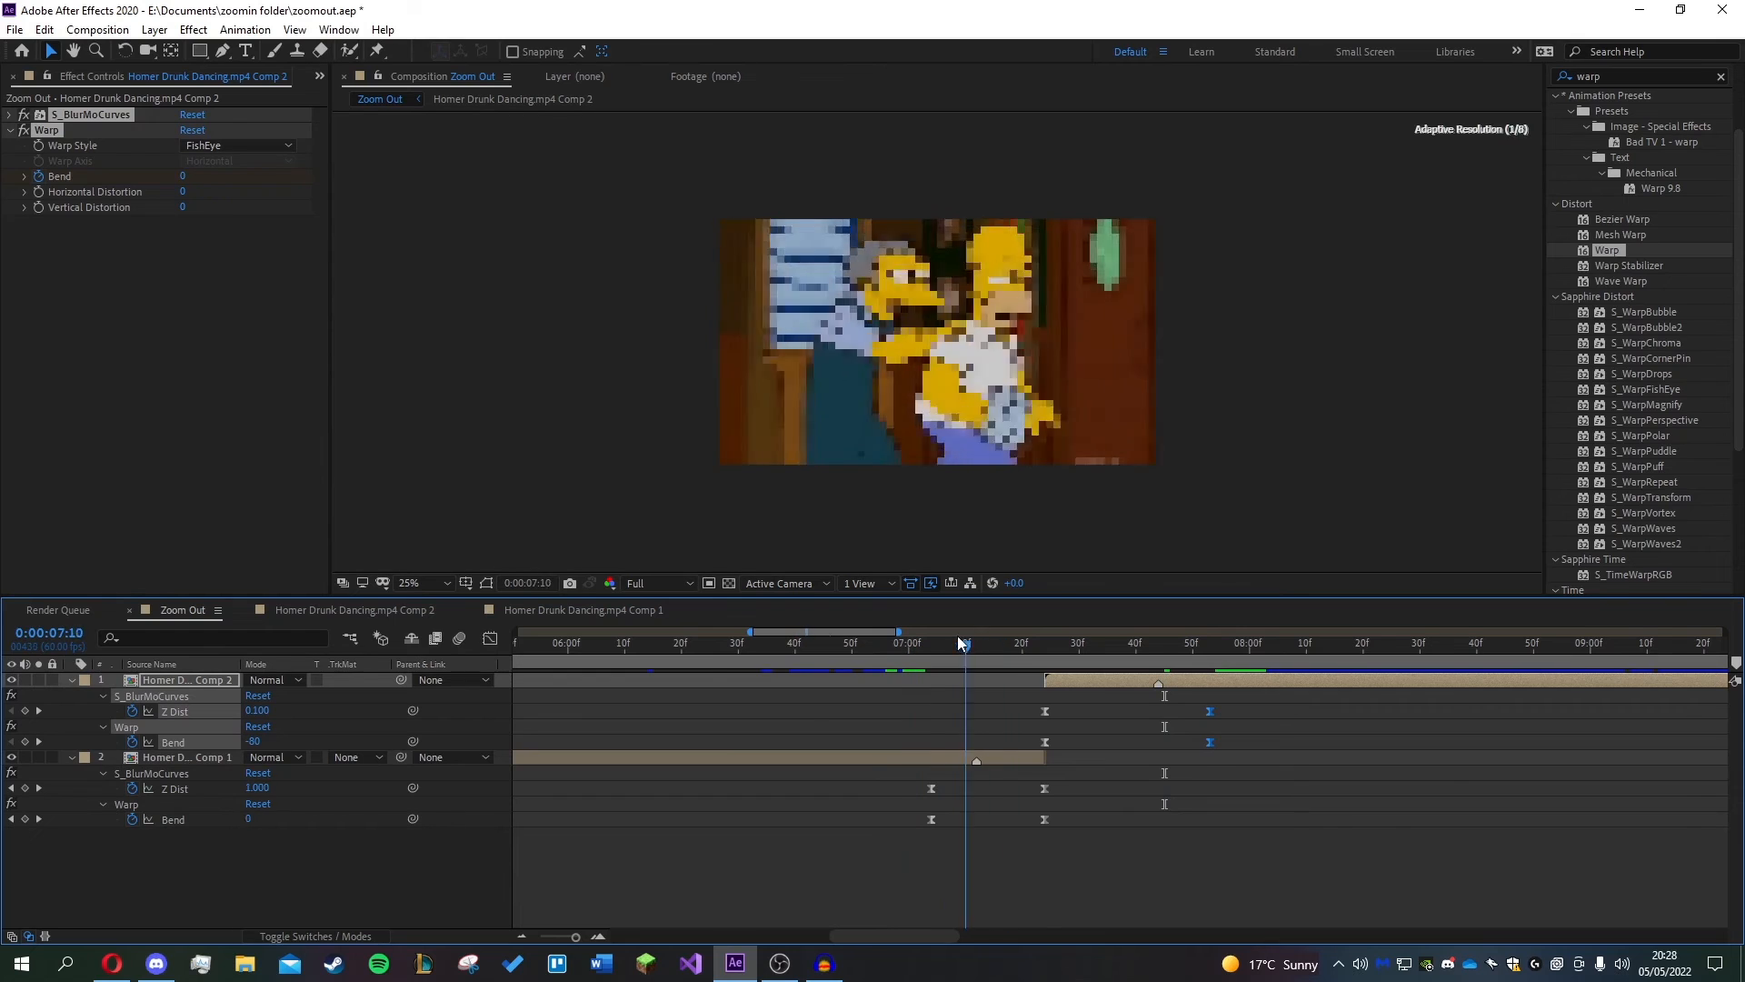
- Preview the lengthened transition across the cut and examine Comp 2's Z Dist and Bend curves in the Graph Editor
key(space)
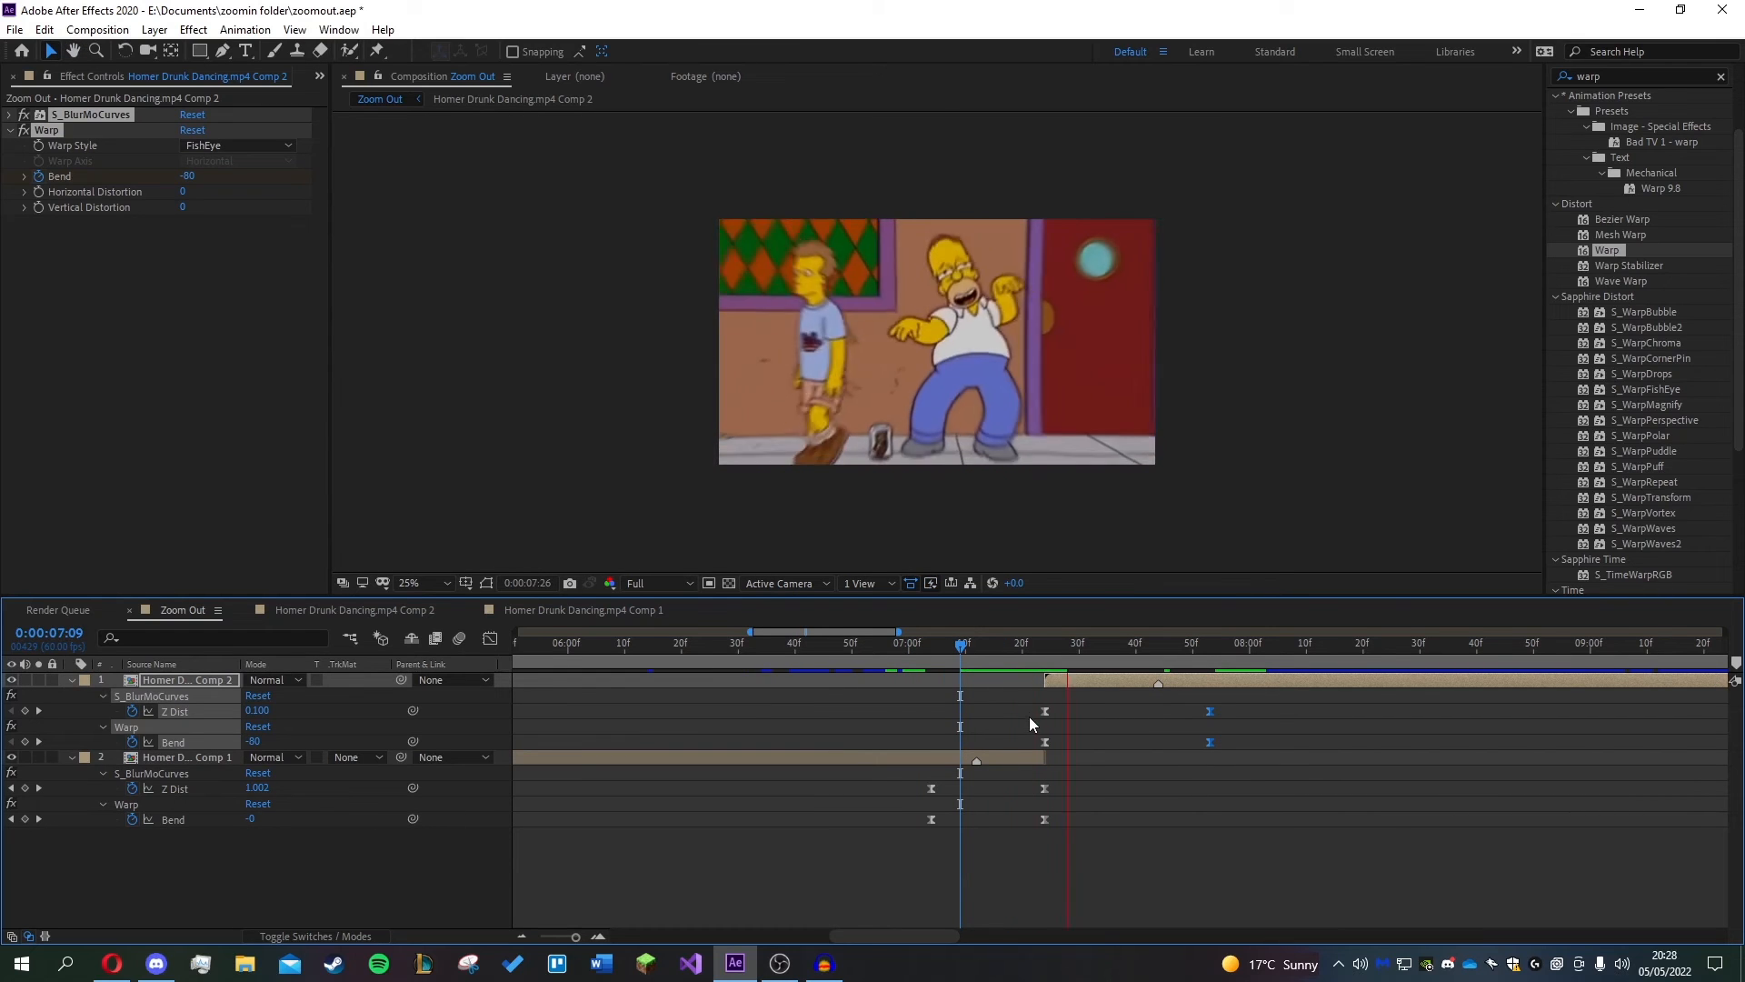
drag(967, 657, 1040, 647)
key(space)
click(491, 640)
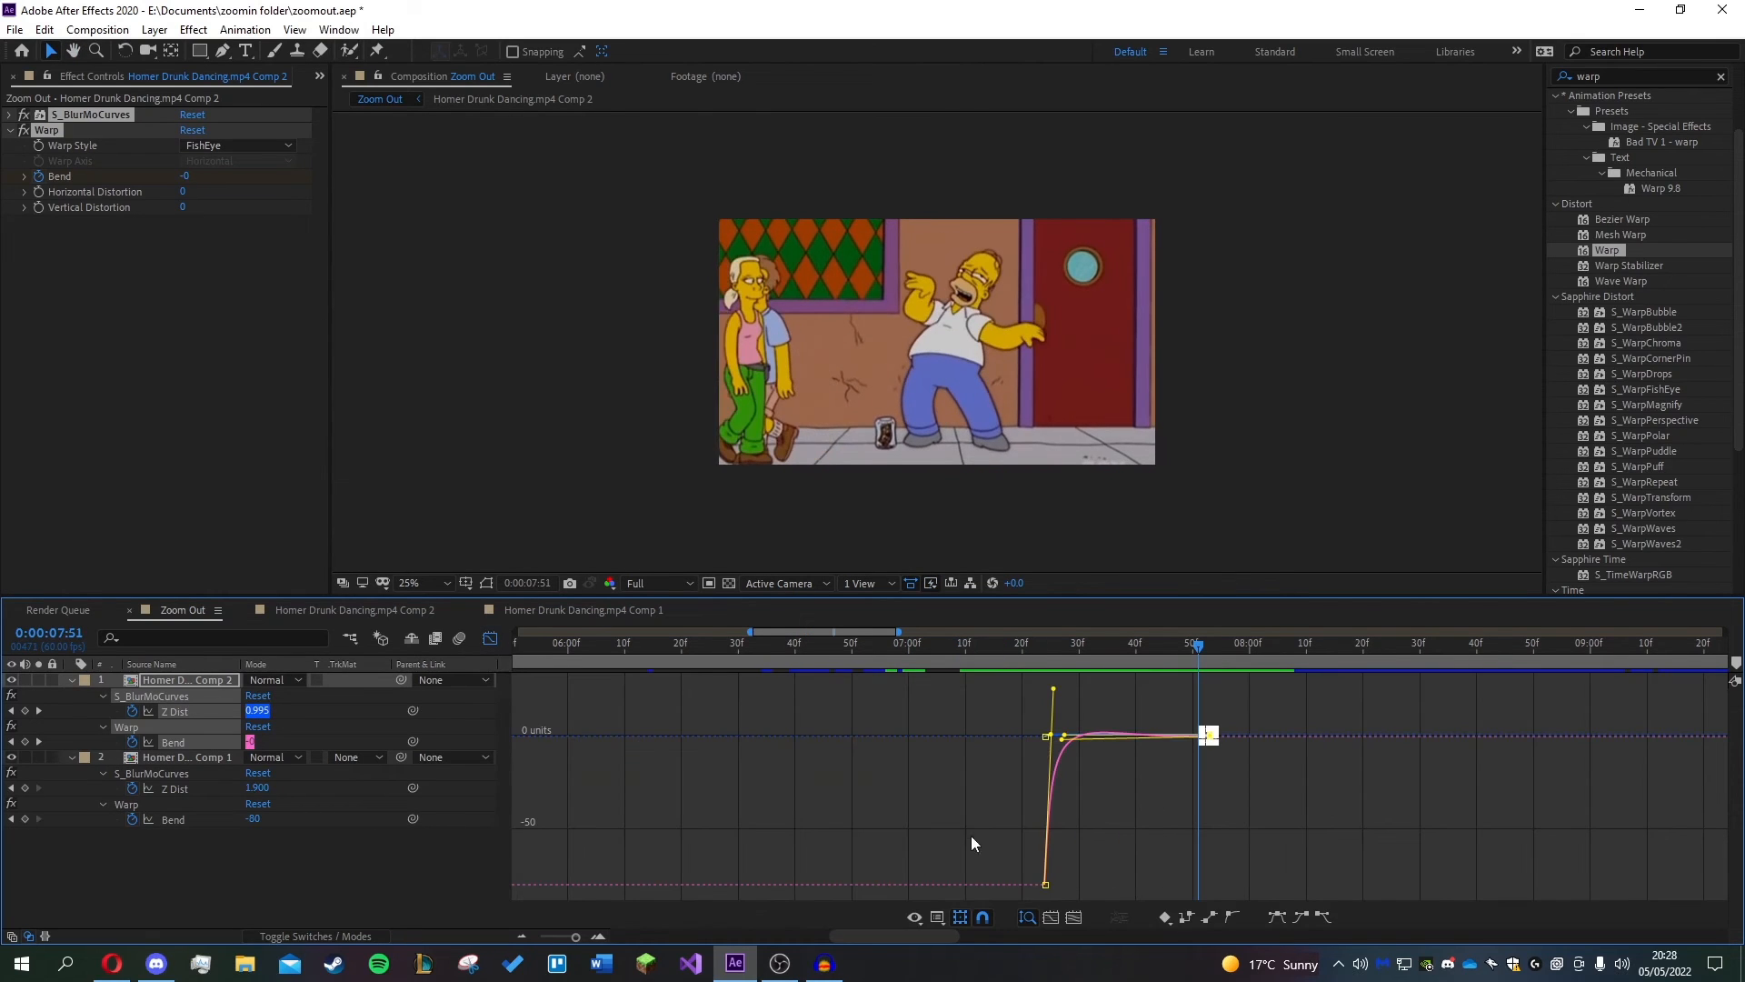
scroll(1088, 768, up, 5)
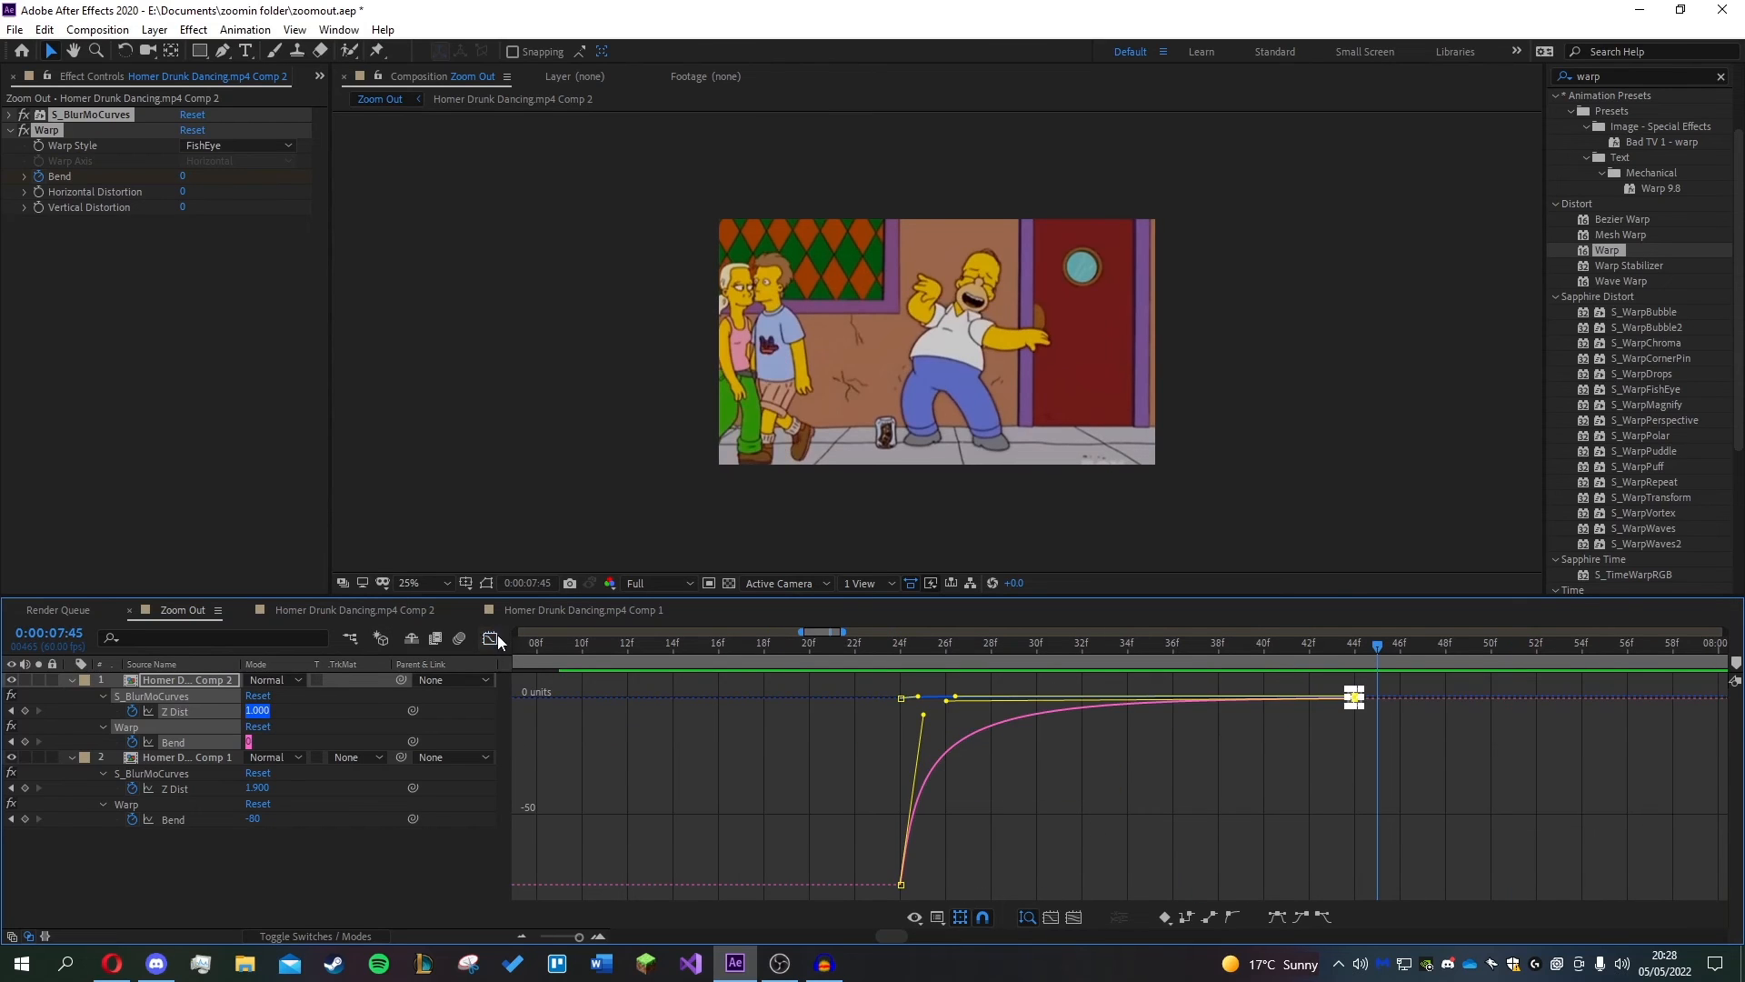
click(490, 640)
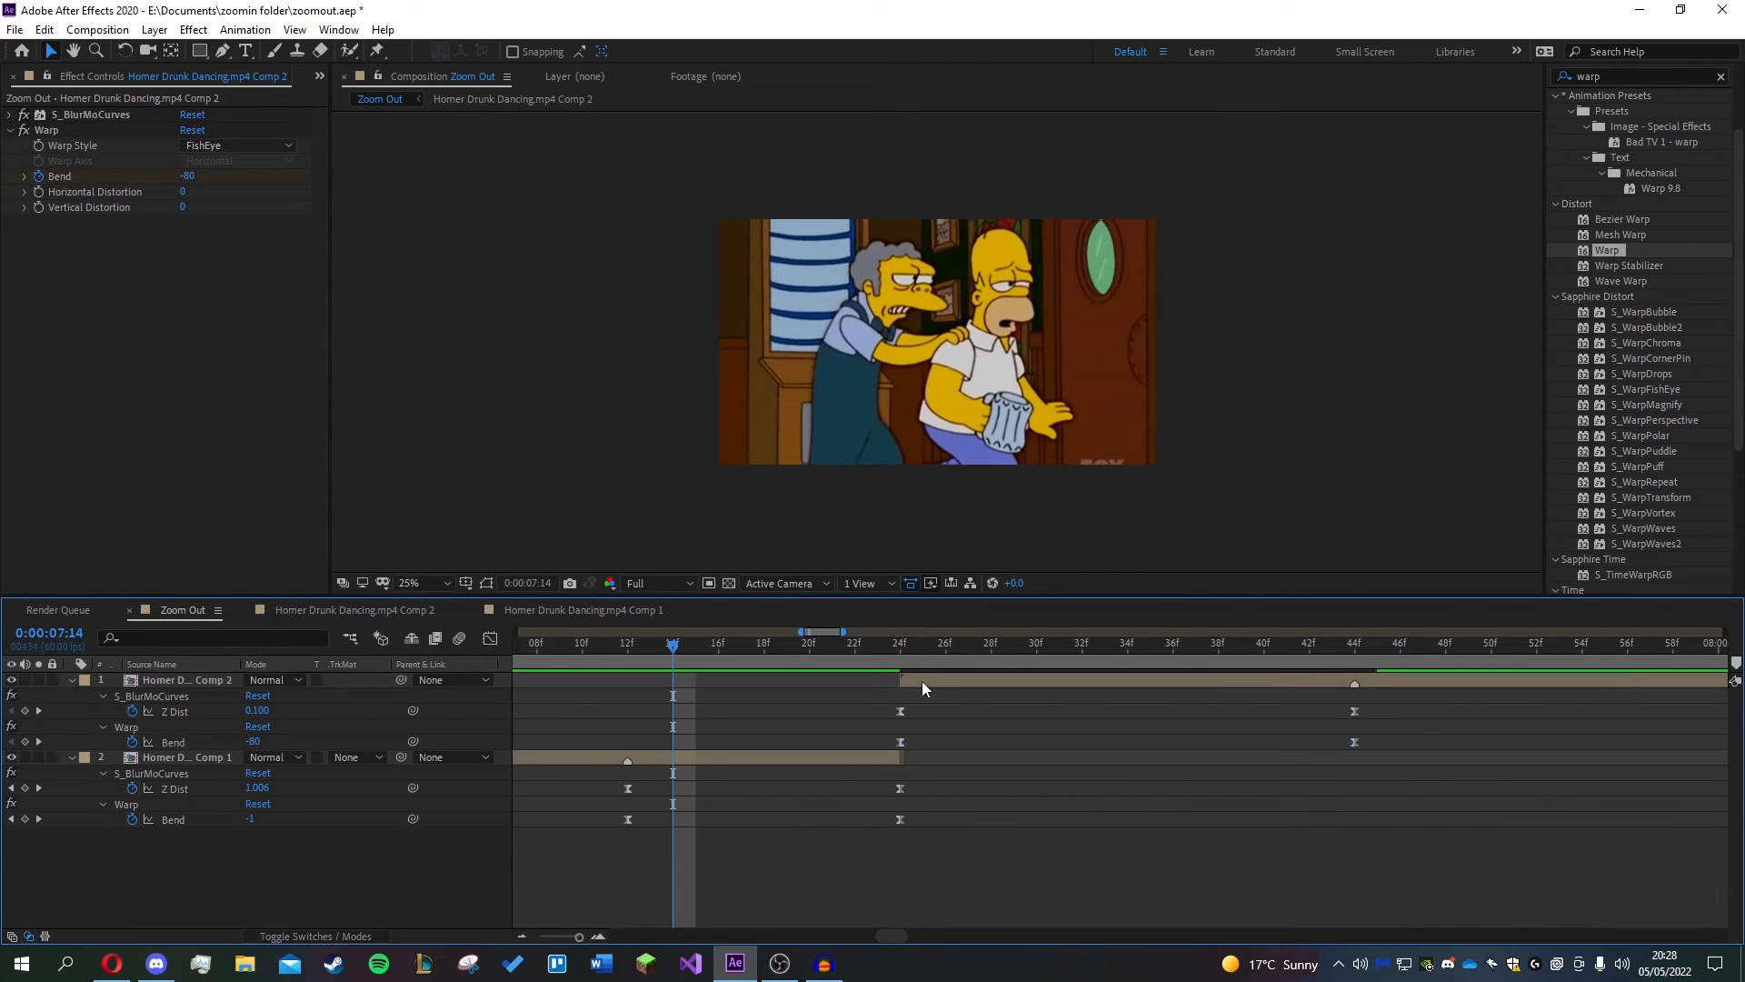
- Preview the transition with the original keyframe spacing, scrubbing and playing it across the cut
scroll(1263, 769, down, 4)
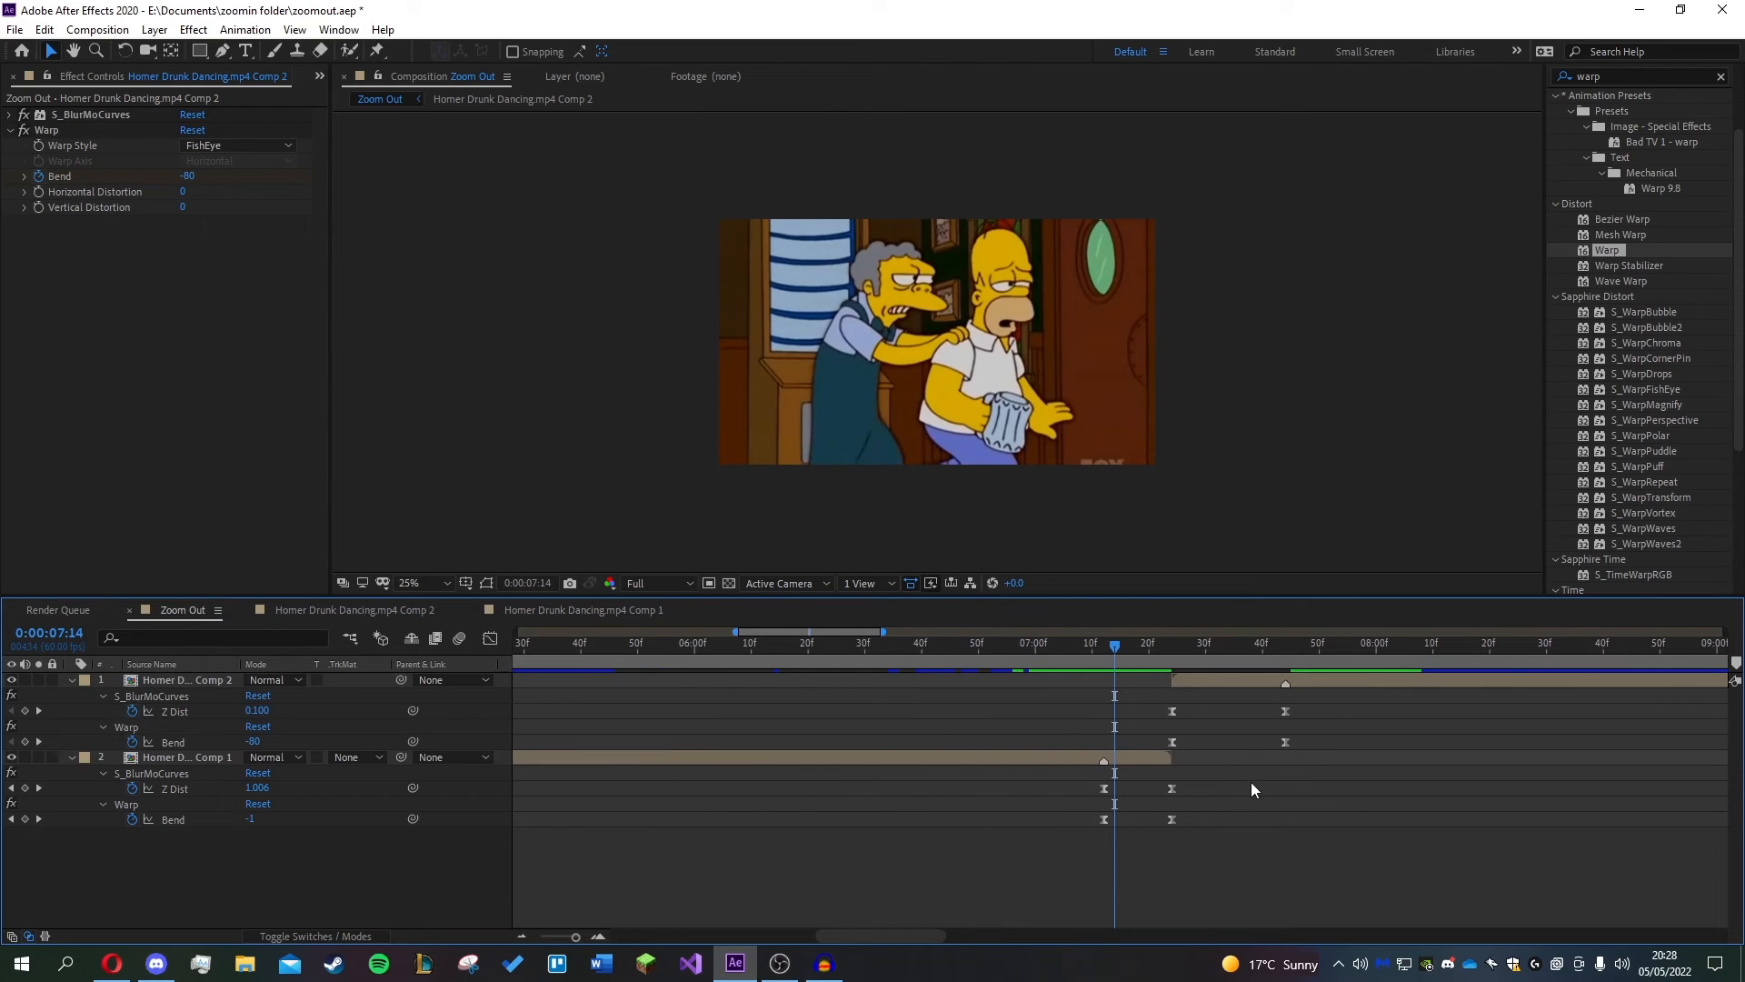
drag(1116, 645, 1194, 657)
key(space)
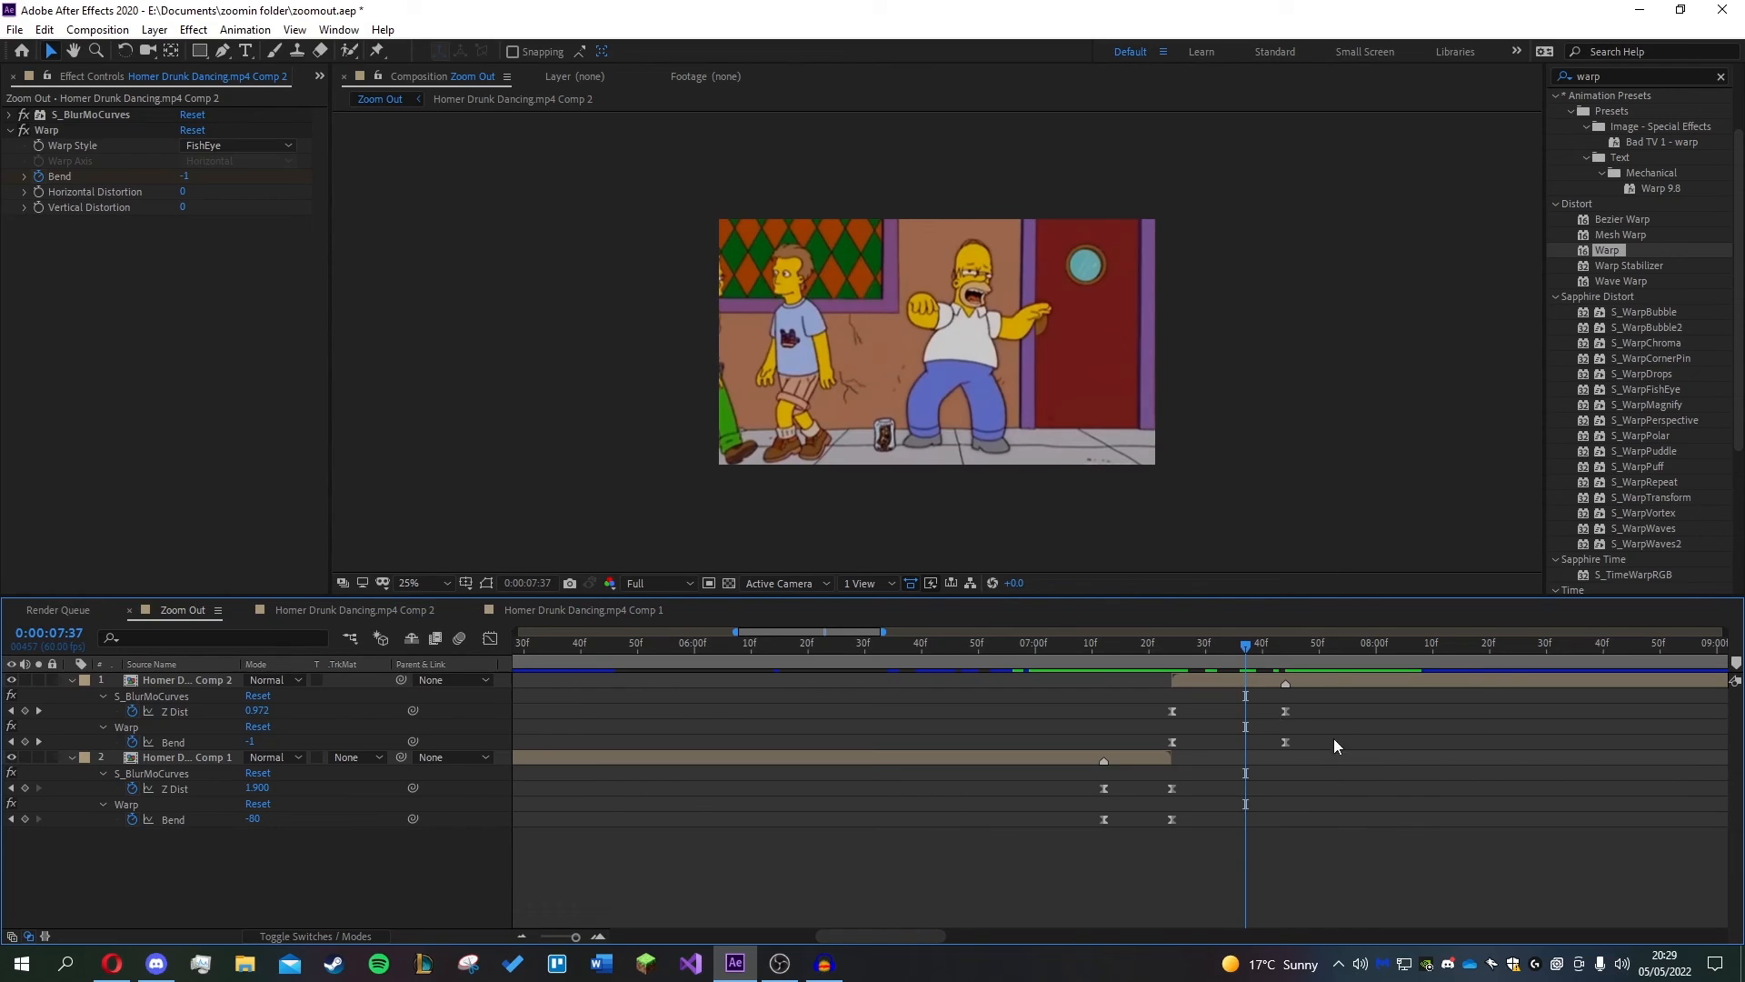
- Search the effects and presets for "out" and select the ZoomOUT clip 1 preset in the NytroEditing folder
click(1609, 76)
key(BackSpace)
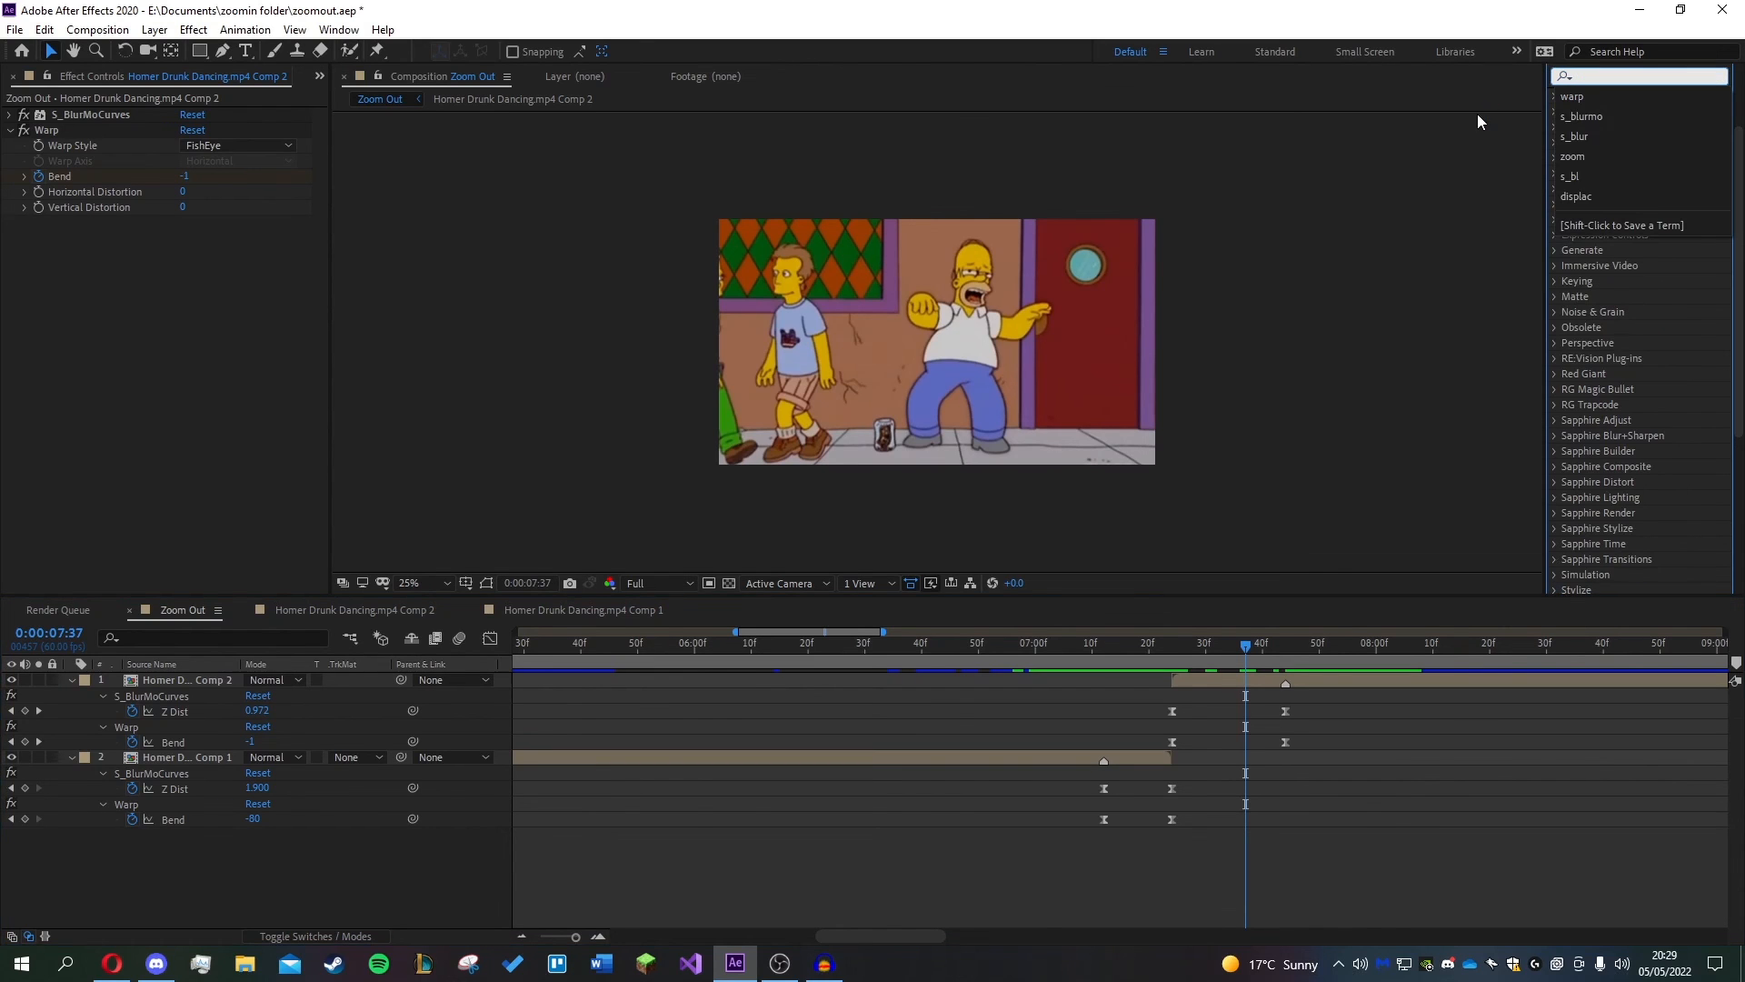
text(out)
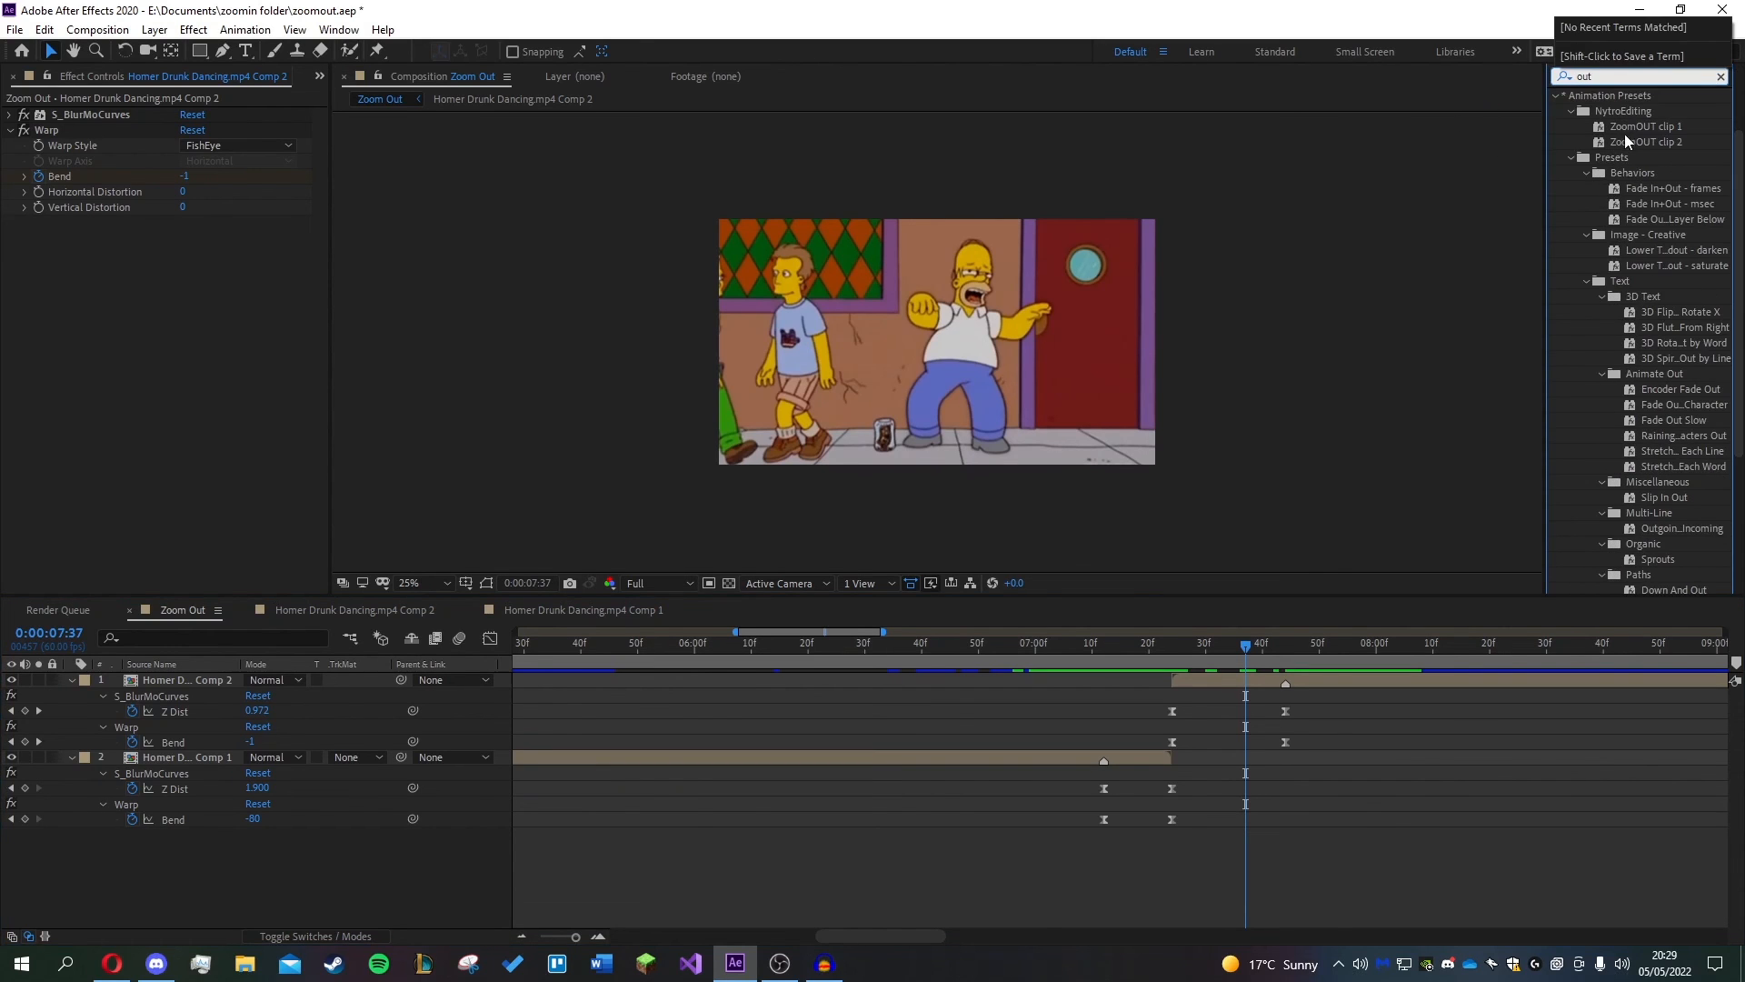
click(1627, 133)
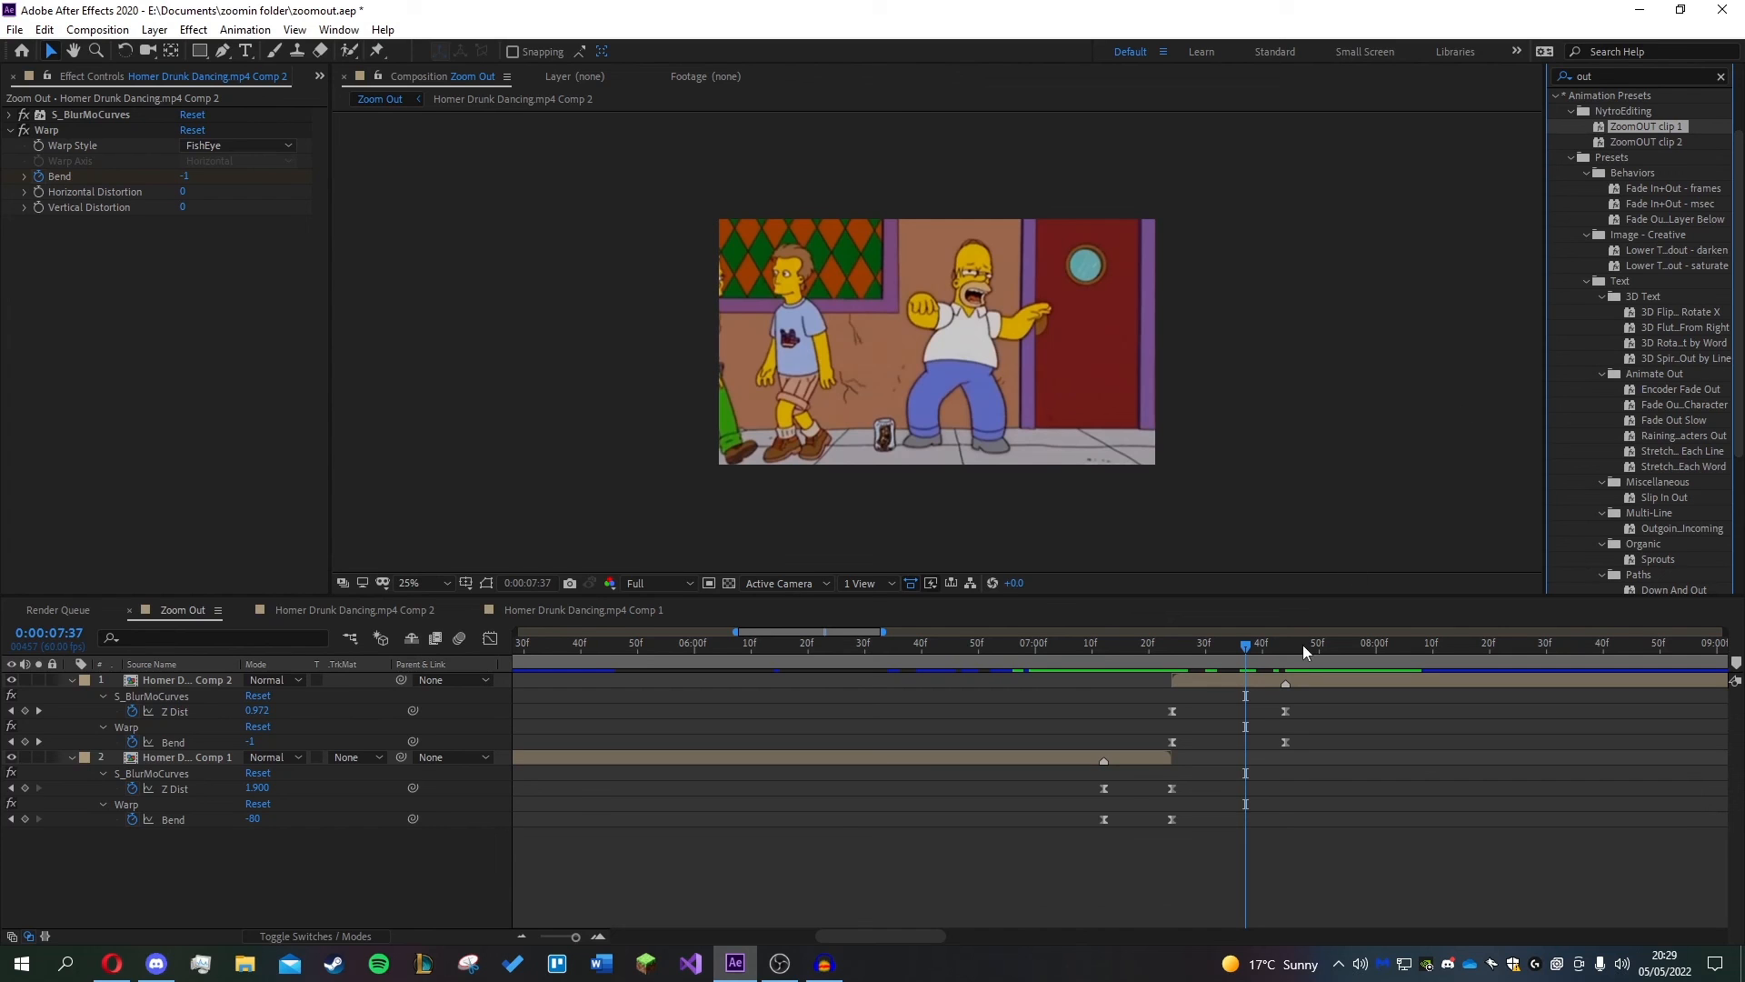
mouse_move(1246, 648)
mouse_down()
mouse_move(1100, 643)
mouse_move(1245, 645)
mouse_up()
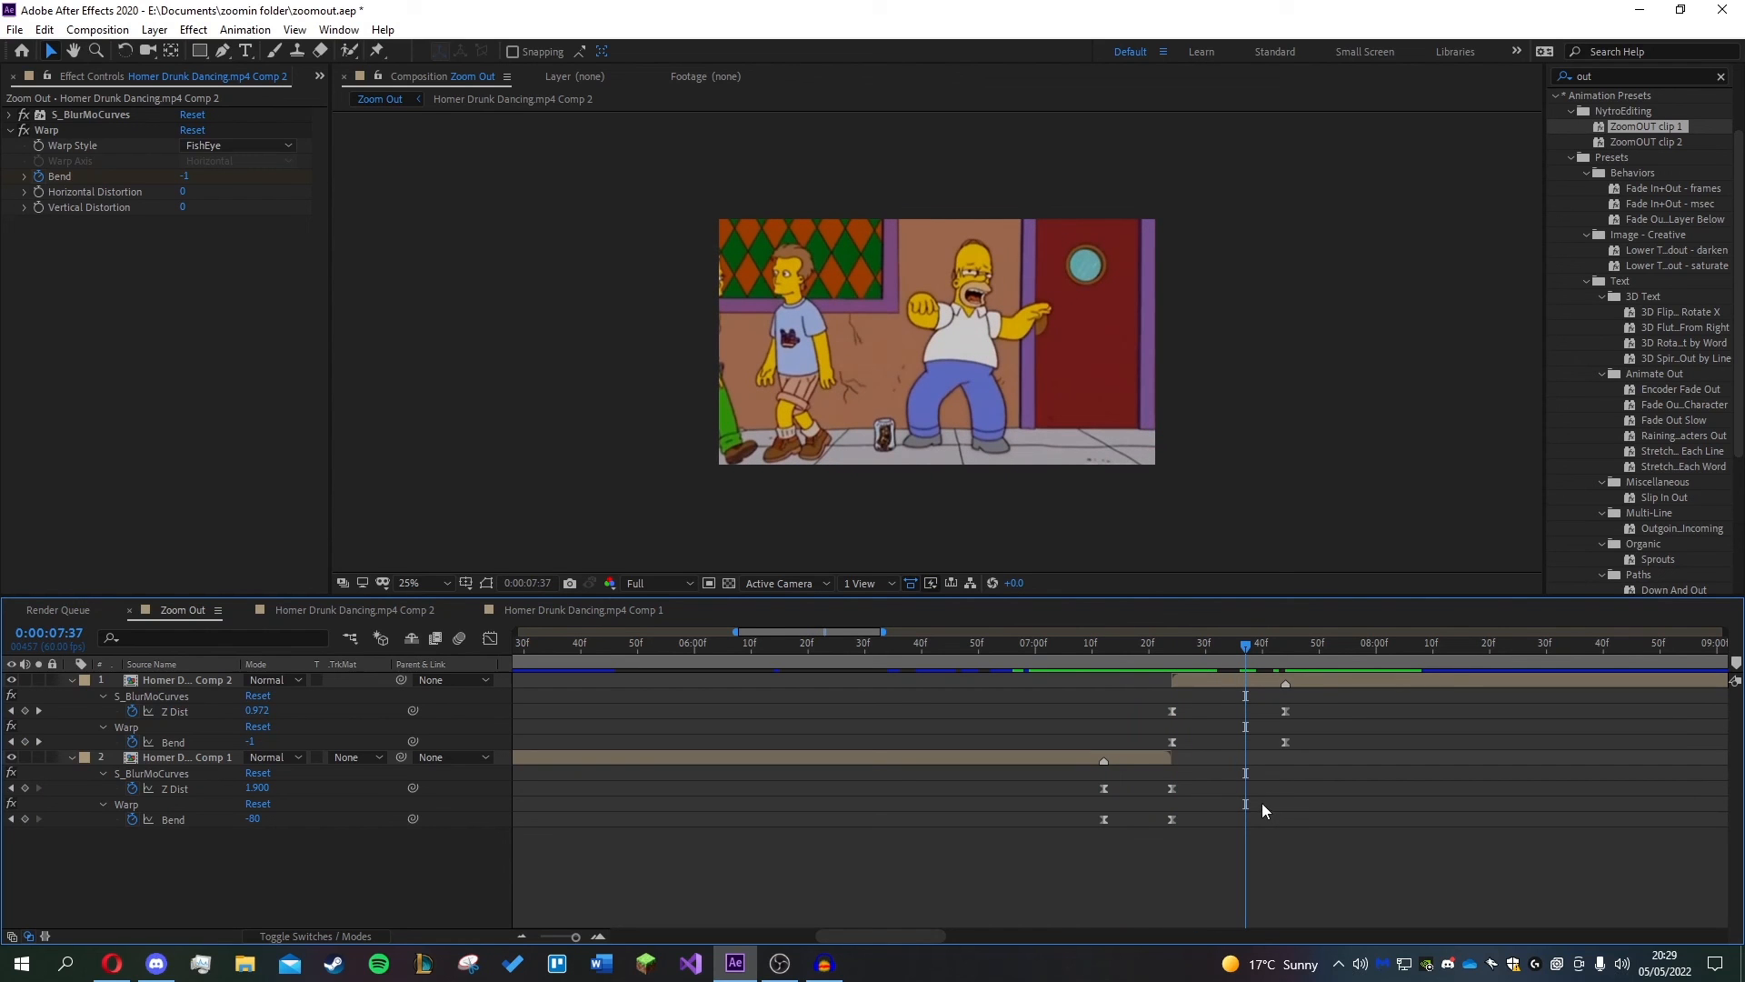